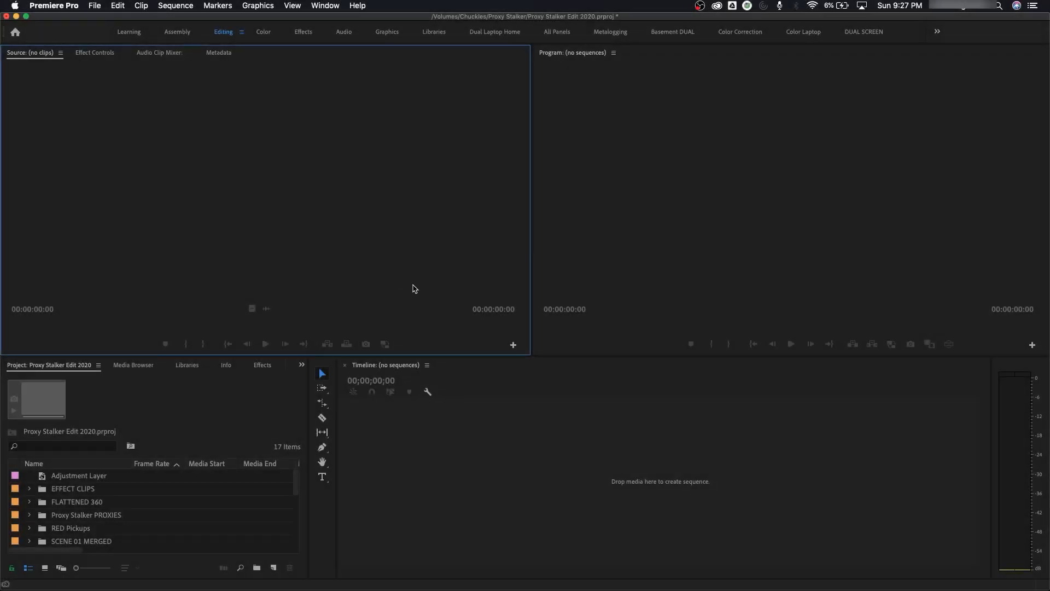
- Make the Project, Source, Timeline and Program panels active one after another
{"action": "left_click", "coordinate": [73, 370]}
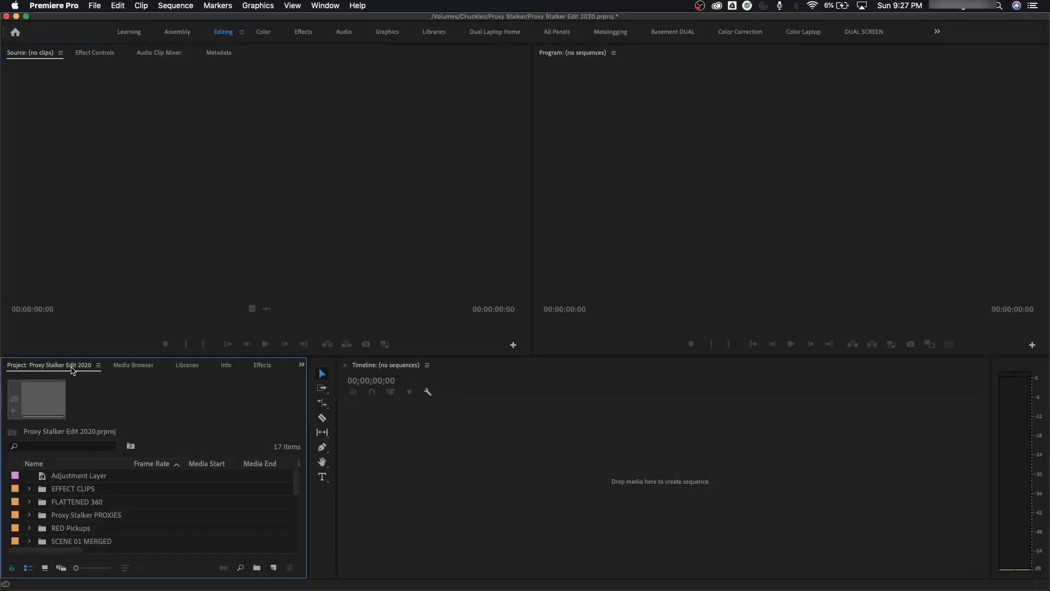
{"action": "left_click", "coordinate": [173, 266]}
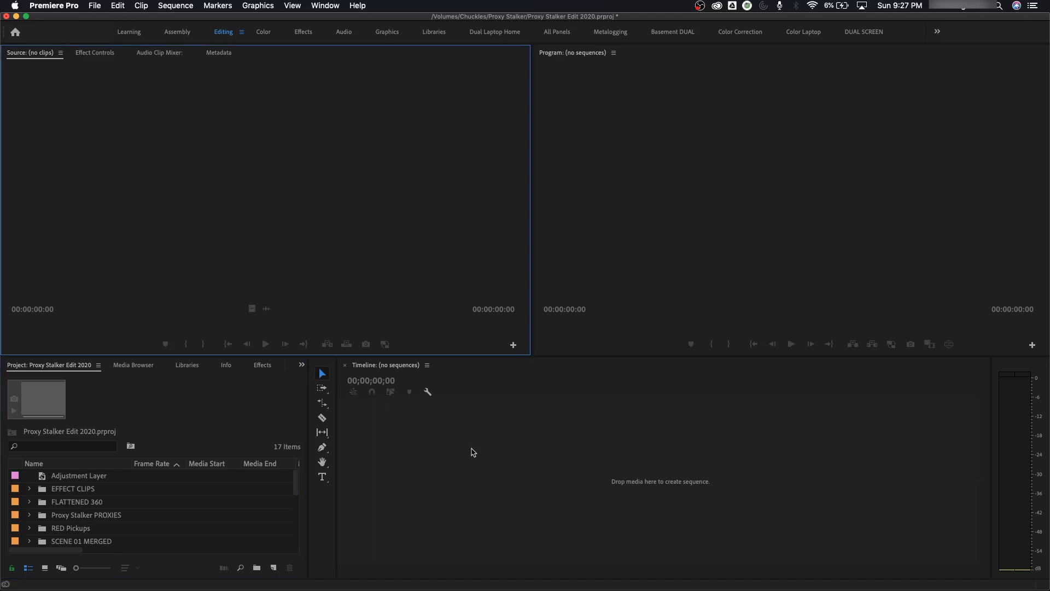
{"action": "left_click", "coordinate": [360, 492]}
{"action": "left_click", "coordinate": [678, 233]}
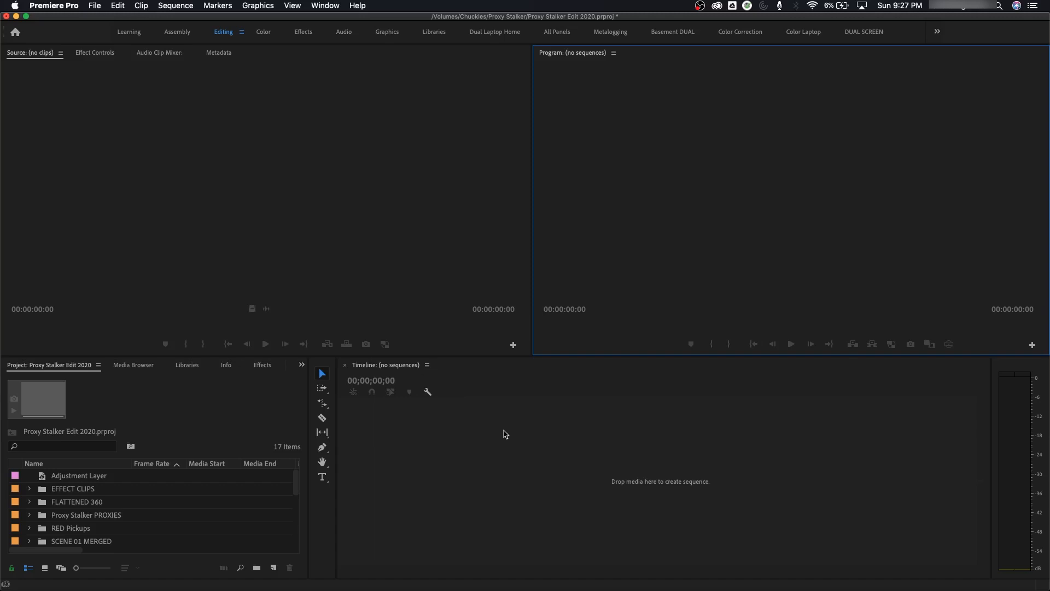
- Cycle the panel focus twice through Project, Source, Timeline and Program, and finish with the Source panel active
{"action": "key", "text": "shift+1"}
{"action": "key", "text": "shift+2"}
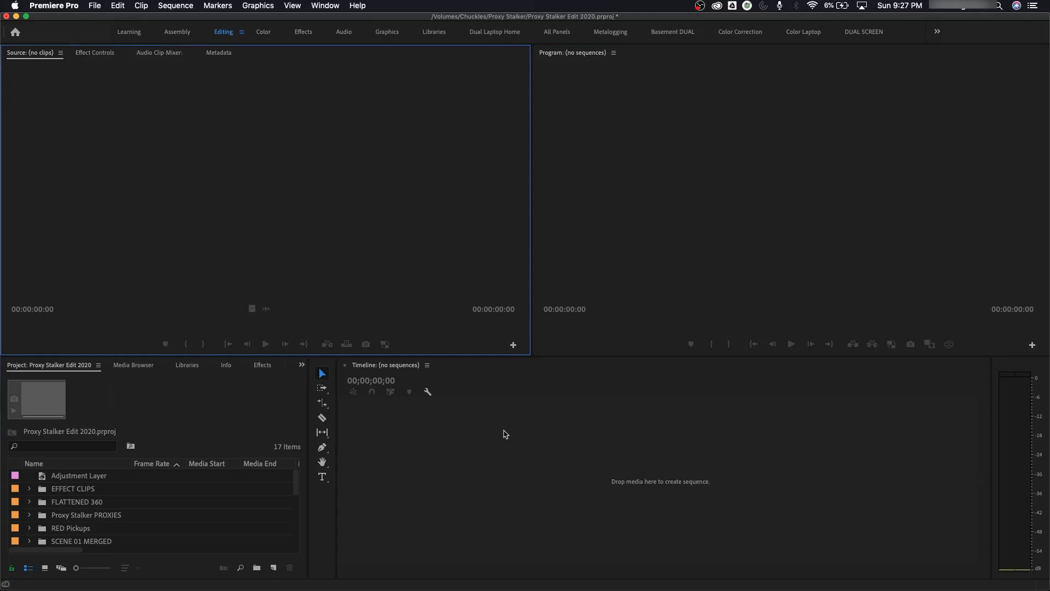
{"action": "key", "text": "shift+3"}
{"action": "key", "text": "shift+4"}
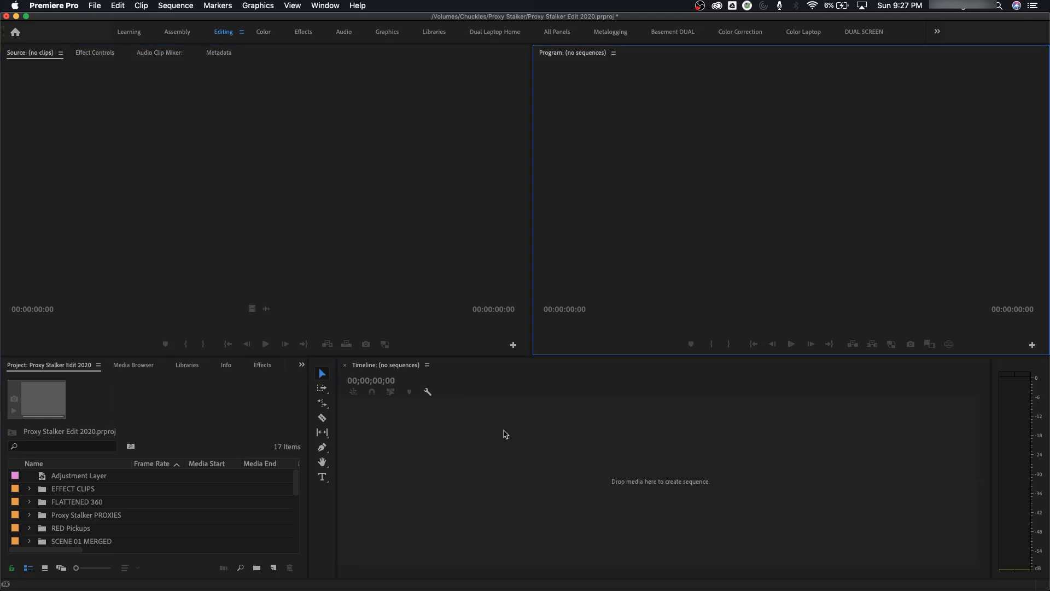
{"action": "key", "text": "shift+1"}
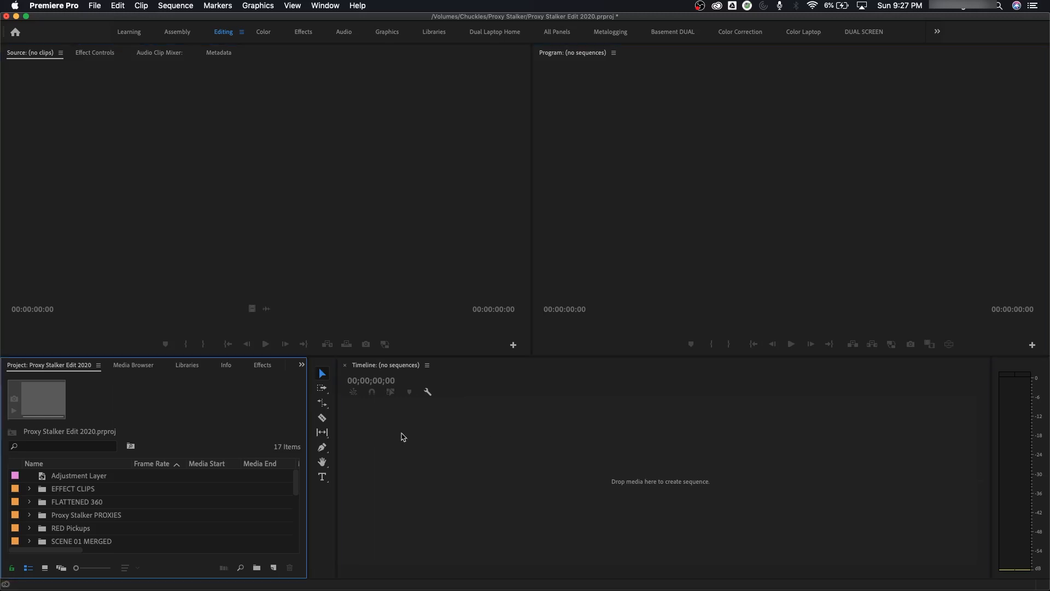
{"action": "key", "text": "shift+2"}
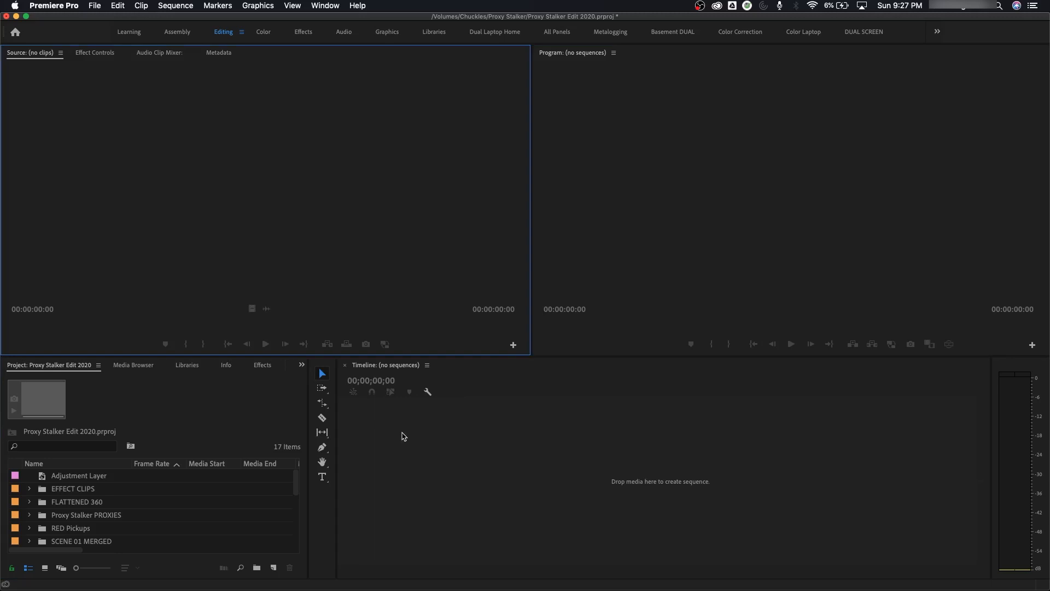
{"action": "key", "text": "shift+3"}
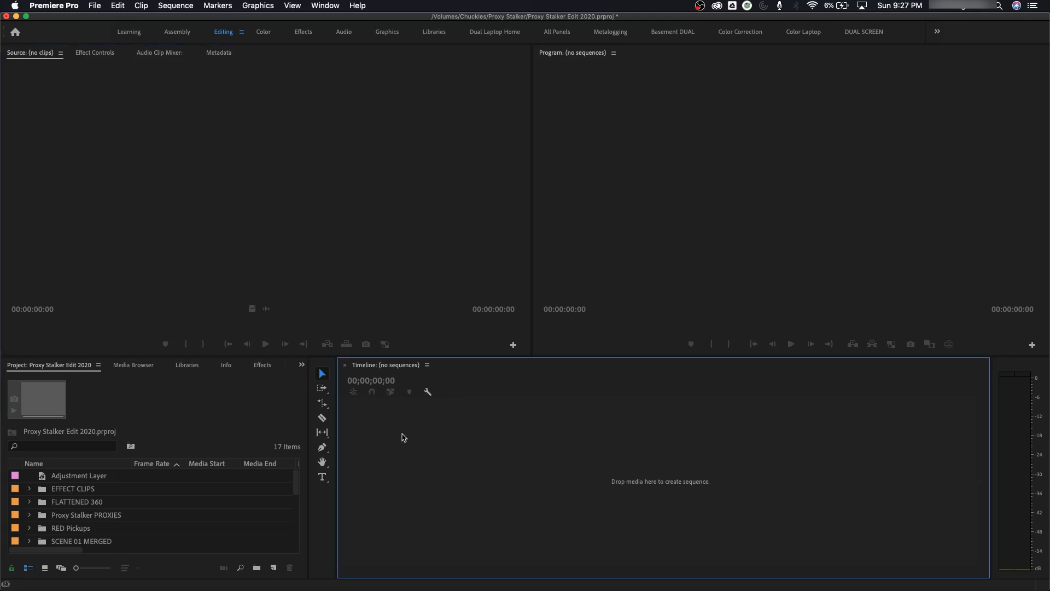
{"action": "key", "text": "shift+4"}
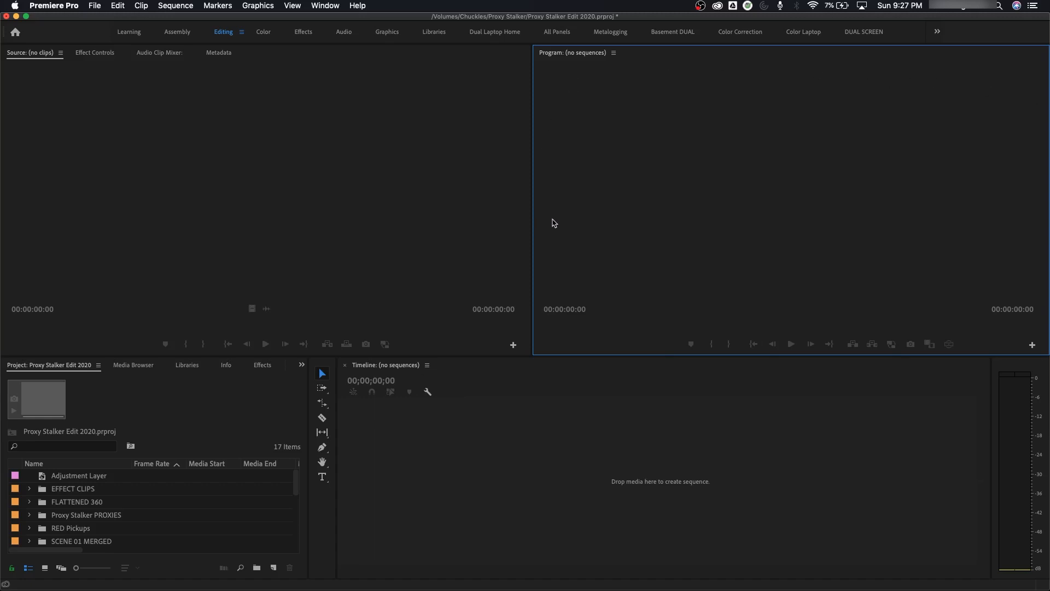
{"action": "left_click", "coordinate": [447, 257]}
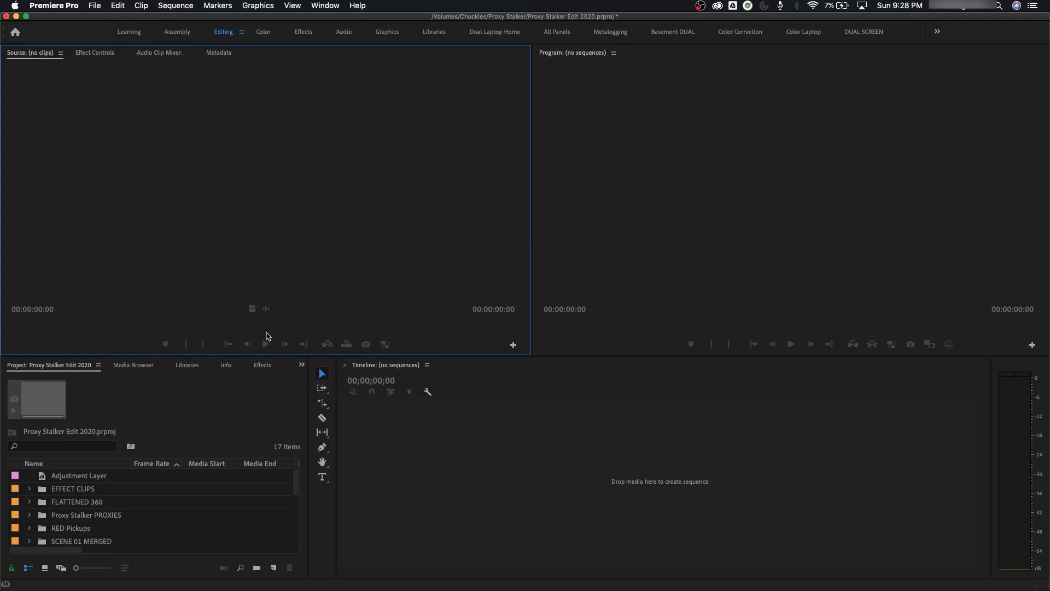
- Activate the Project panel, select the SCENE 01 MERGED bin and expand it
{"action": "key", "text": "shift+1"}
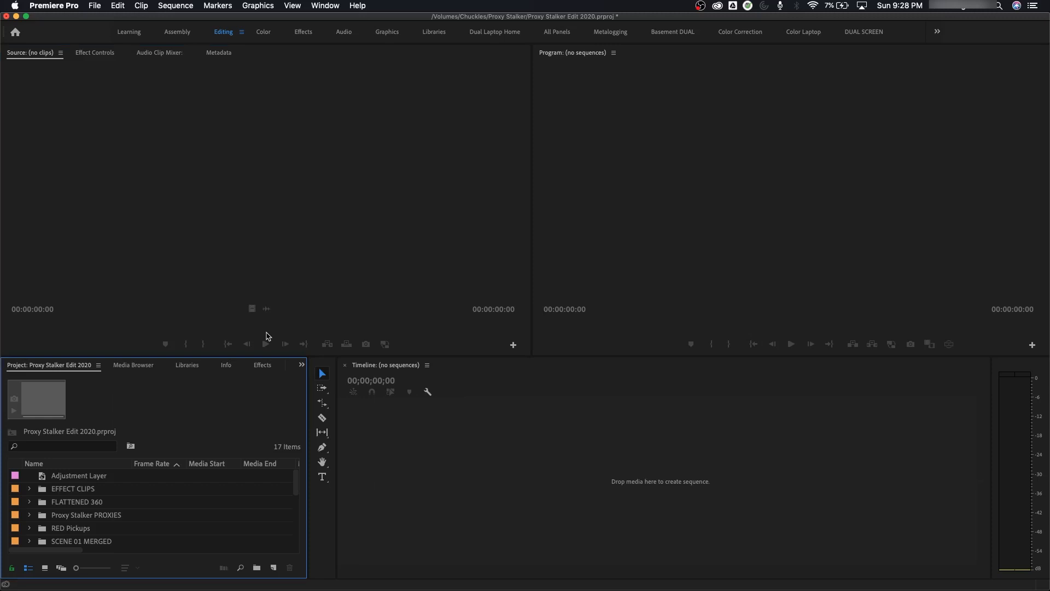
{"action": "key", "text": "Down"}
{"action": "key", "text": "Down"}
{"action": "key", "text": "Down"}
{"action": "key", "text": "Down"}
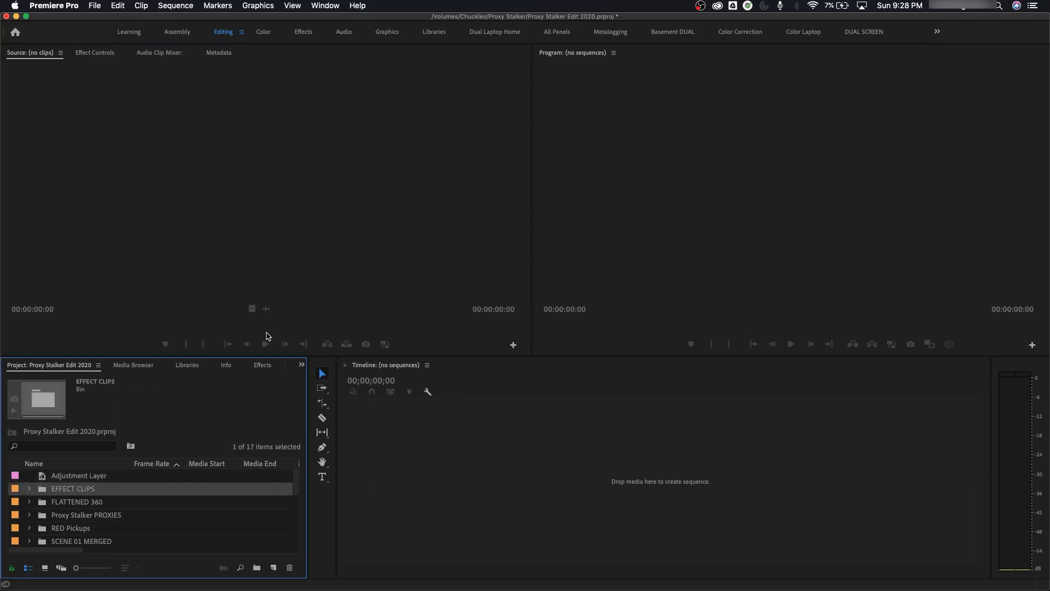
{"action": "key", "text": "Down"}
{"action": "key", "text": "Down"}
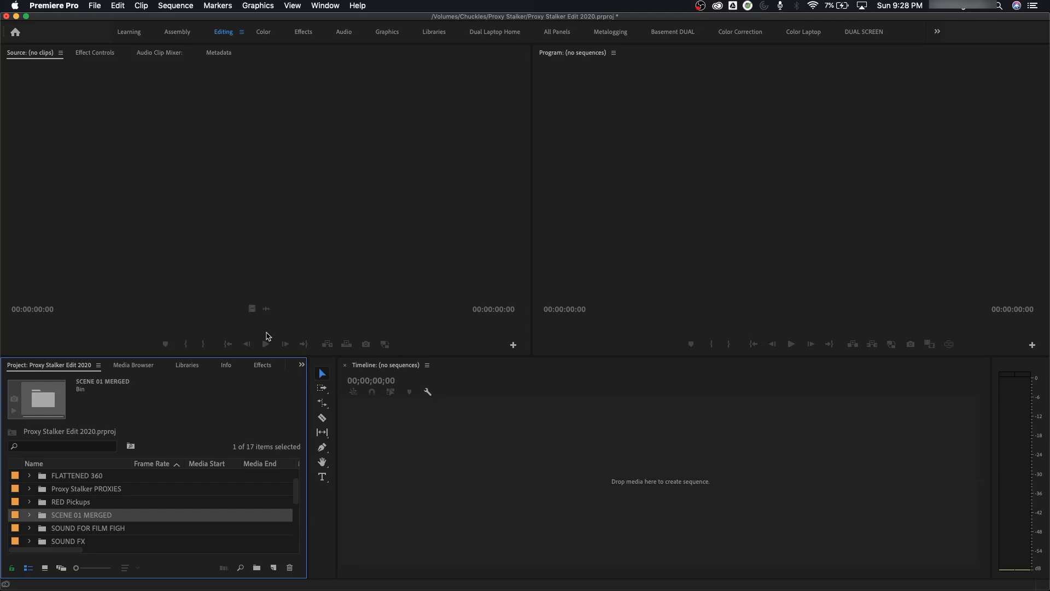
{"action": "key", "text": "Right"}
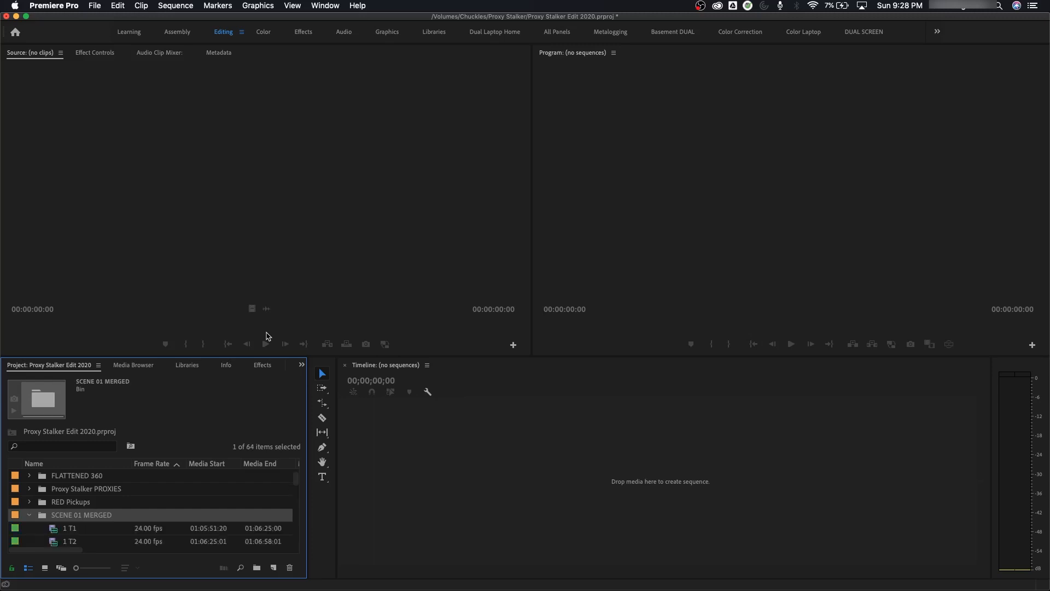
- Select clip 1D T1 in the SCENE 01 MERGED bin and open it in the Source Monitor
{"action": "key", "text": "Down"}
{"action": "key", "text": "Down"}
{"action": "key", "text": "Down"}
{"action": "key", "text": "Down"}
{"action": "key", "text": "Down"}
{"action": "key", "text": "Down"}
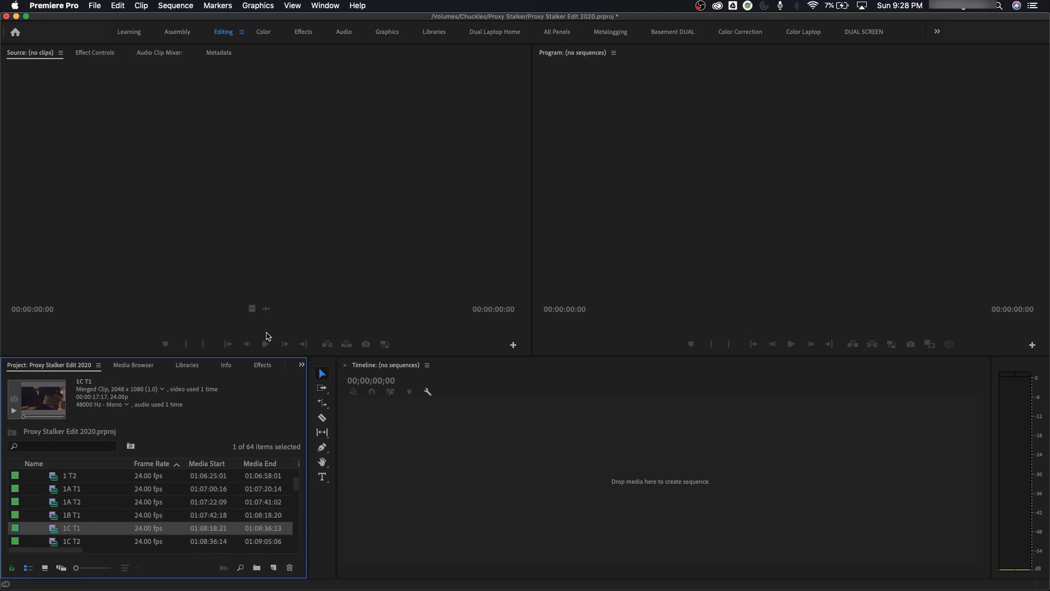
{"action": "key", "text": "Down"}
{"action": "key", "text": "Down"}
{"action": "key", "text": "Down"}
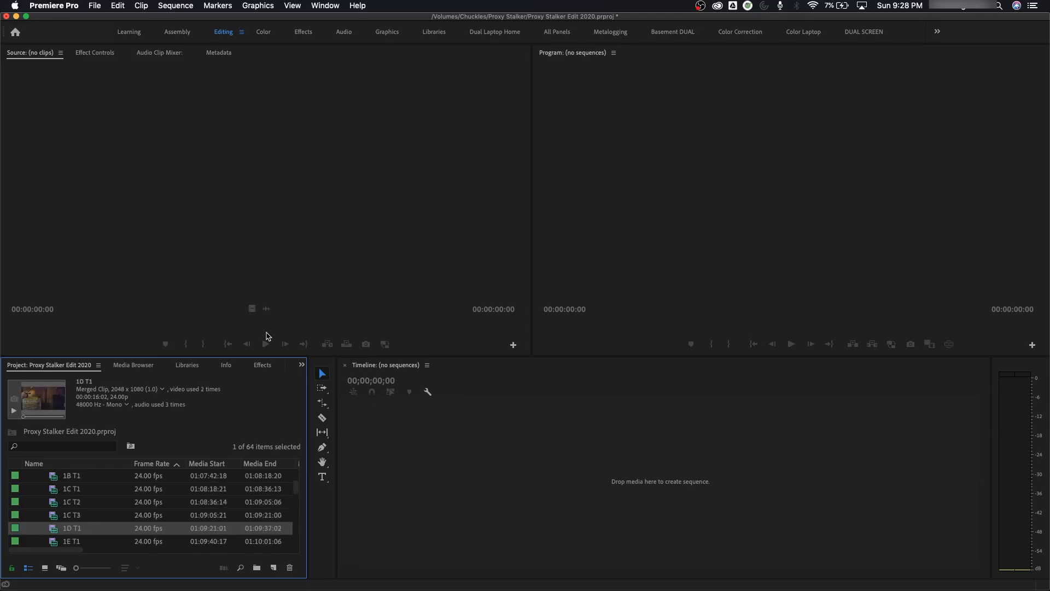
{"action": "key", "text": "shift+o"}
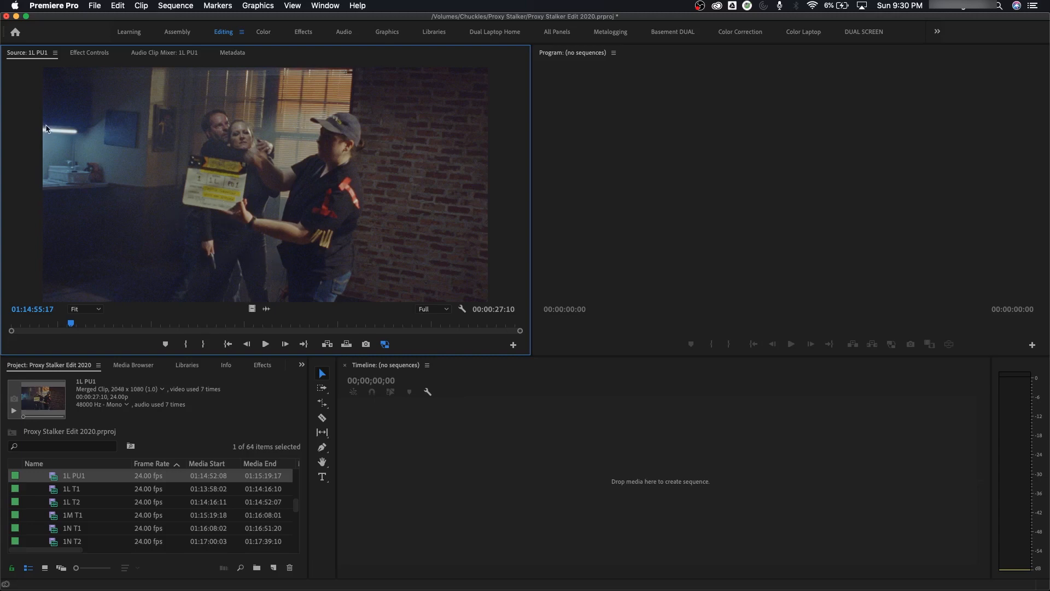
- Close the Source panel, reopen it with clip 1L PU1 and place it before Effect Controls in its panel group
{"action": "left_click", "coordinate": [56, 53]}
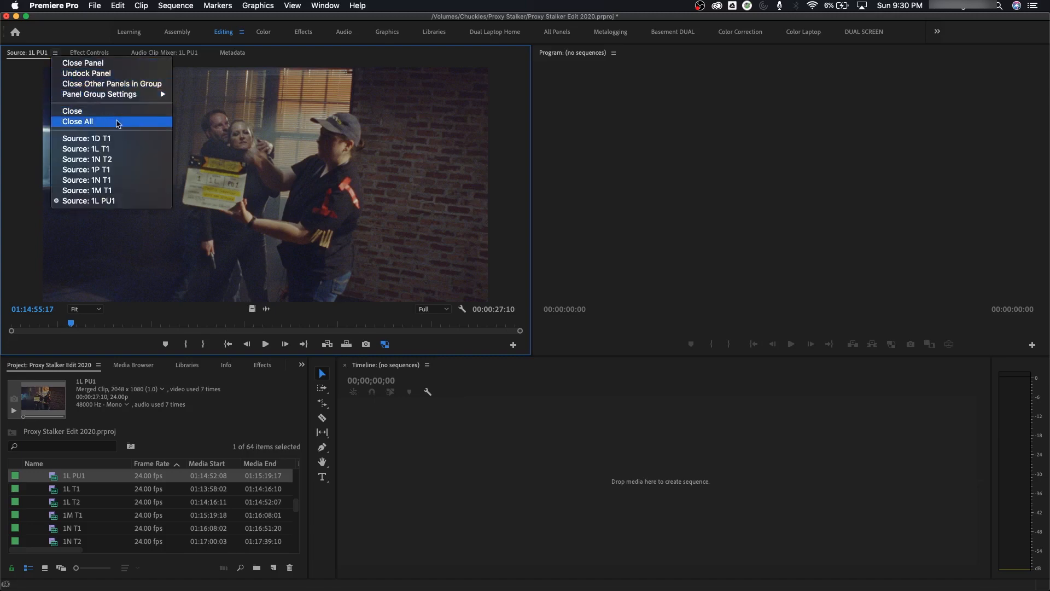
{"action": "left_click", "coordinate": [74, 64]}
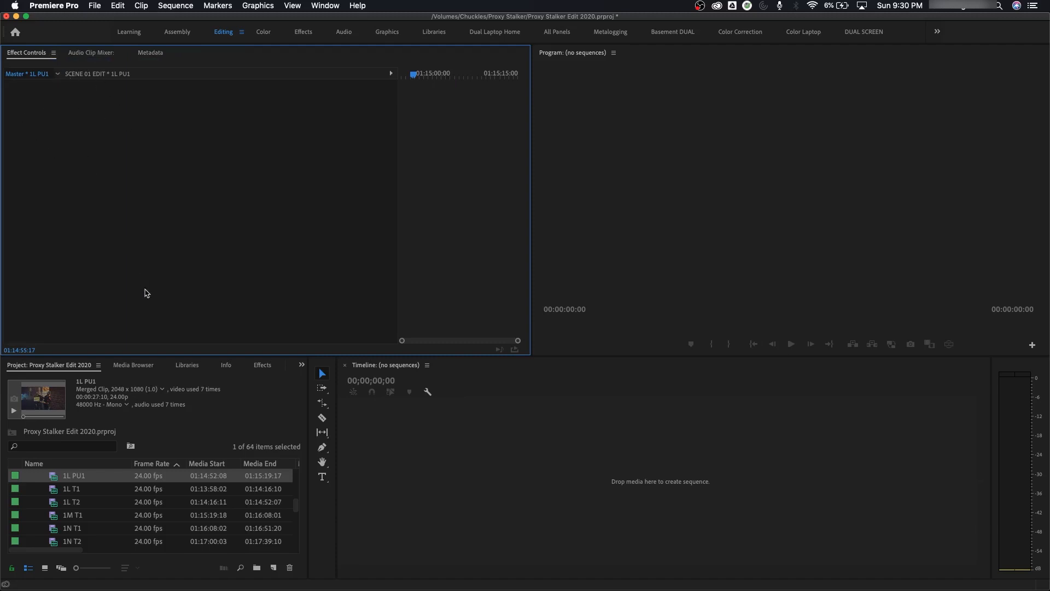
{"action": "double_click", "coordinate": [58, 478]}
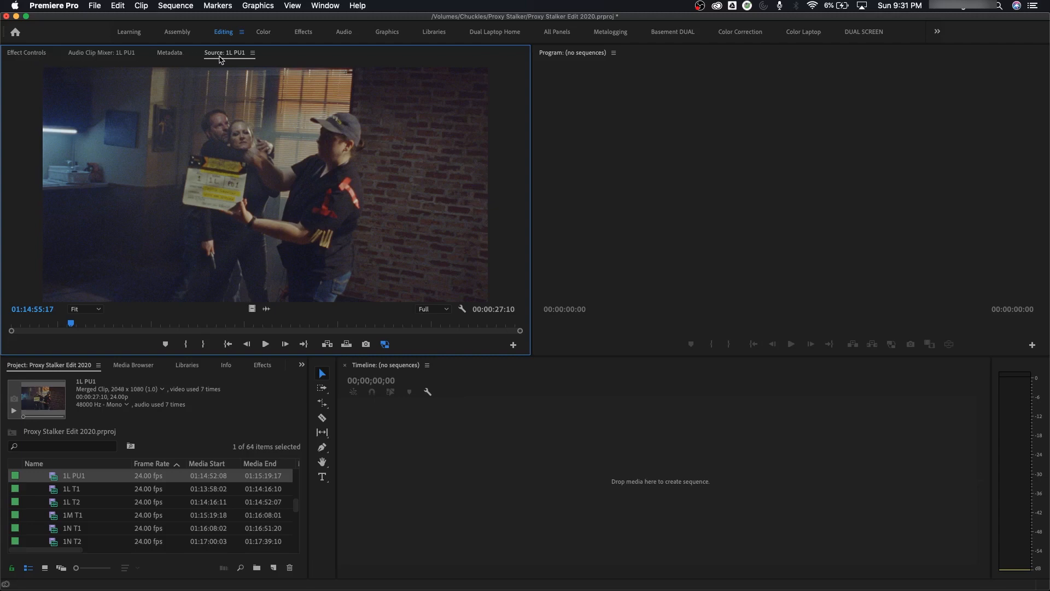
{"action": "left_click_drag", "start_coordinate": [221, 59], "coordinate": [31, 53]}
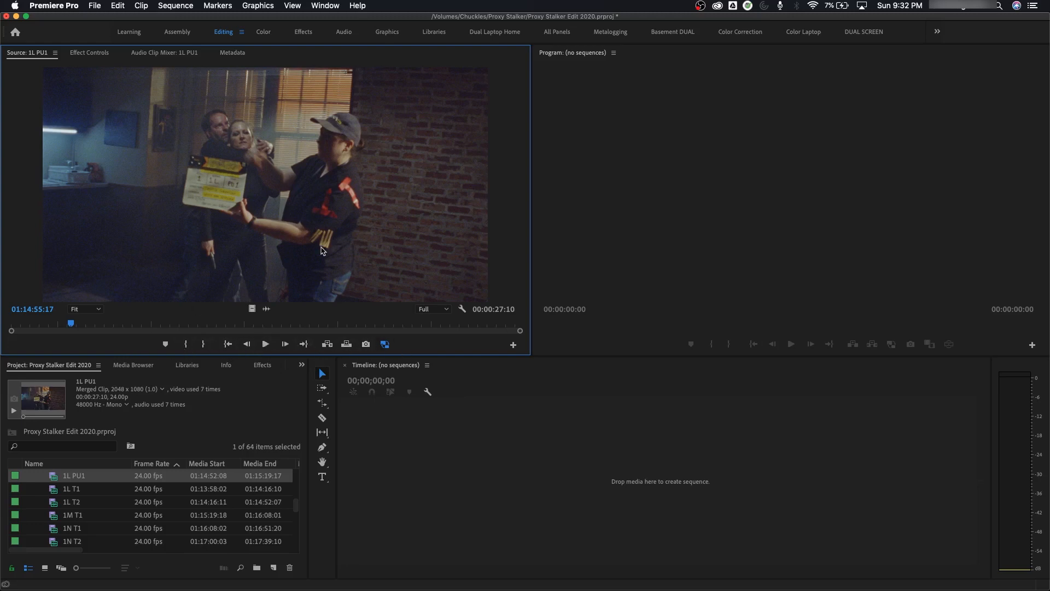
- Play clip 1L PU1 to 01:14:59:14, zoom in its time ruler and advance frame by frame to 01:15:00:00
{"action": "key", "text": "space"}
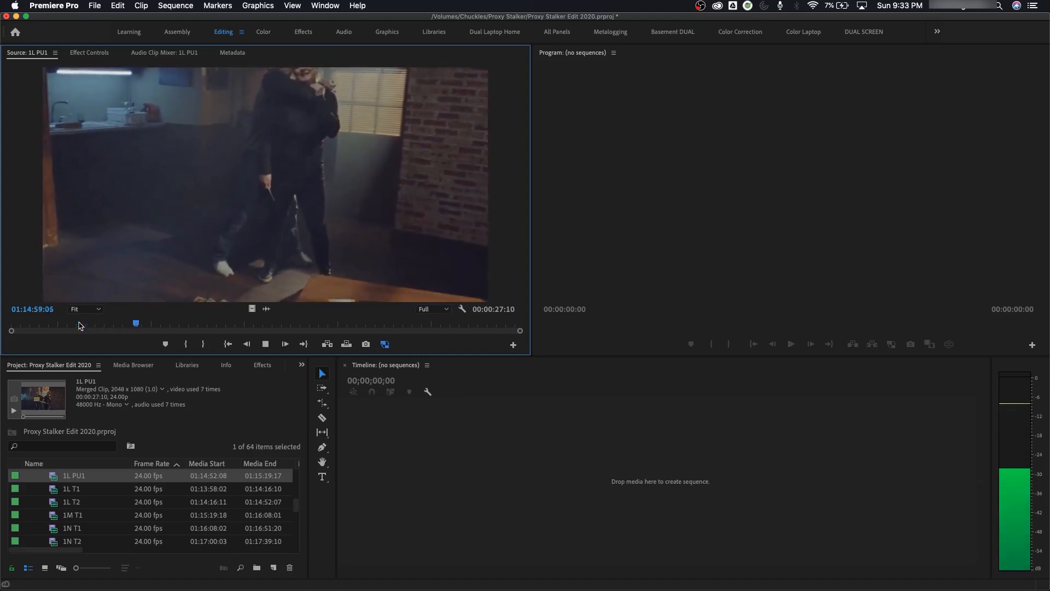
{"action": "key", "text": "space"}
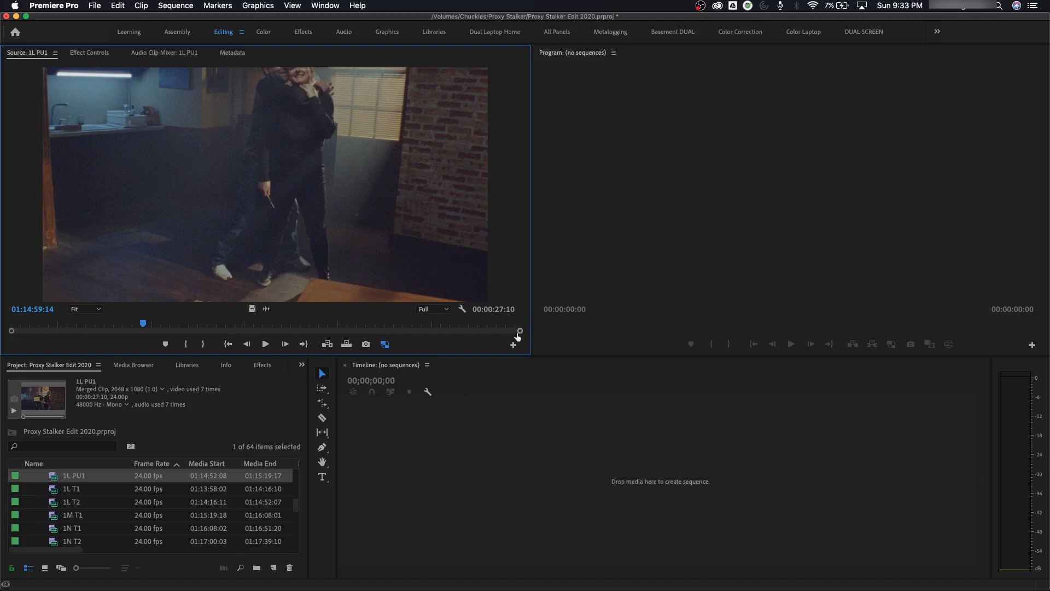
{"action": "left_click_drag", "start_coordinate": [520, 331], "coordinate": [257, 334]}
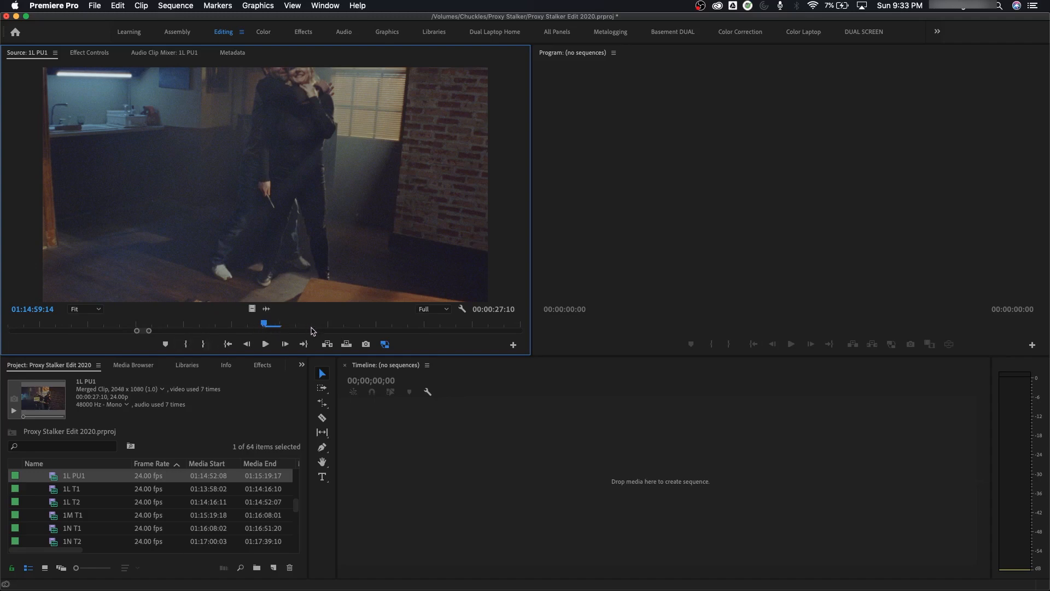
{"action": "key", "text": "Right"}
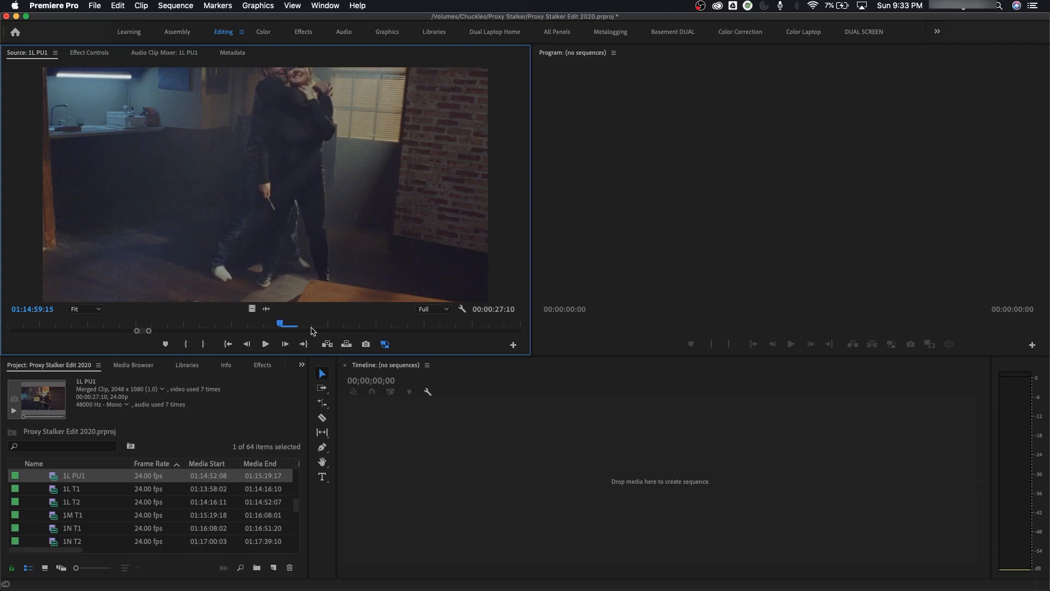
{"action": "key", "text": "Right"}
{"action": "key", "text": "Right"}
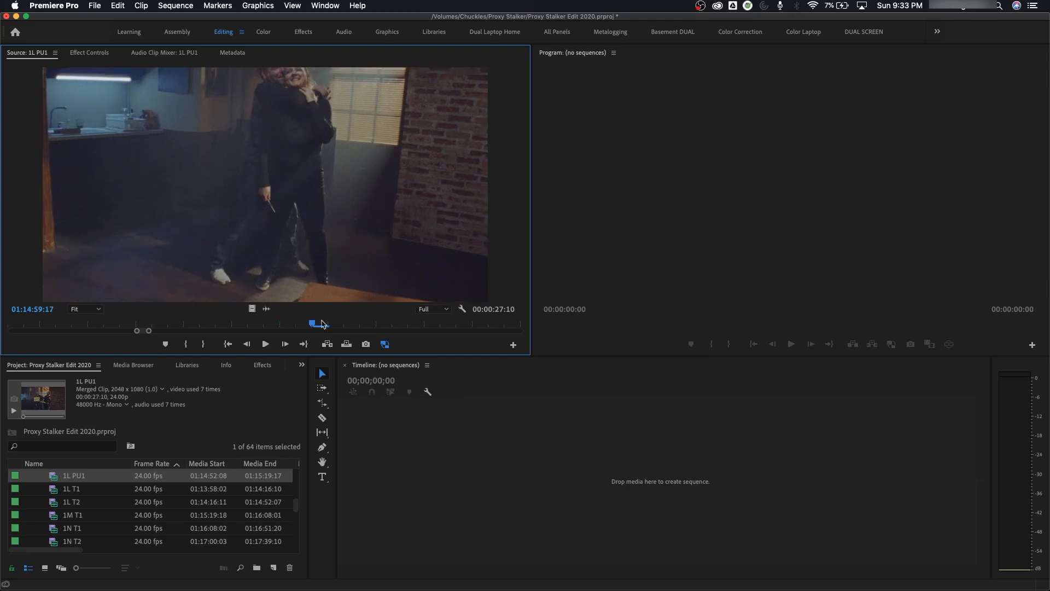
{"action": "key", "text": "Right"}
{"action": "key", "text": "Right"}
{"action": "key", "text": "Right"}
{"action": "key", "text": "Right"}
{"action": "key", "text": "Right"}
{"action": "key", "text": "Right"}
{"action": "key", "text": "Right"}
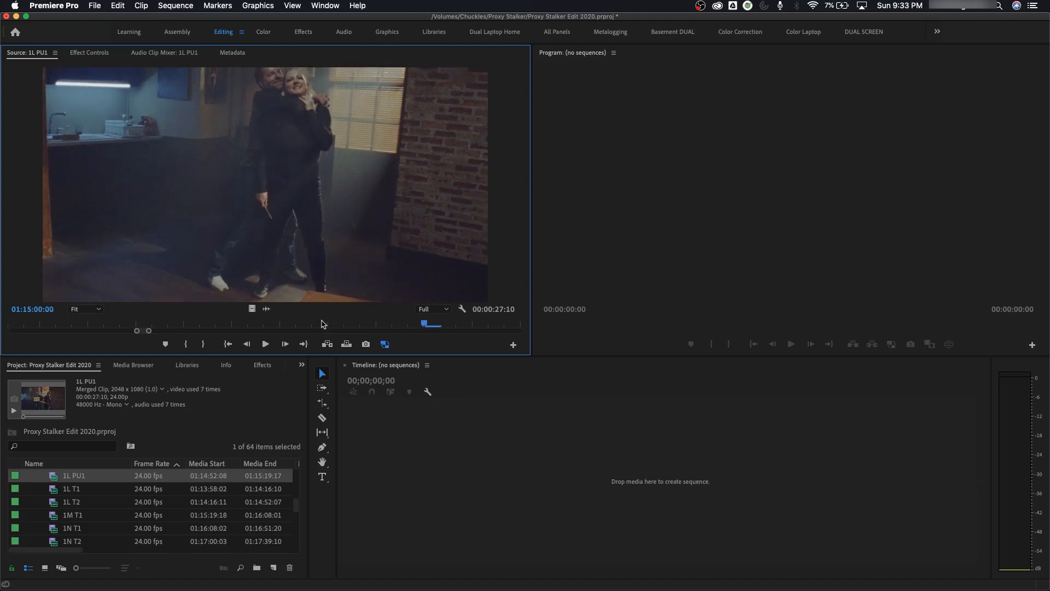
- Step back five frames to 01:14:59:19 and zoom the source time ruler out to the whole clip
{"action": "key", "text": "Left"}
{"action": "key", "text": "Left"}
{"action": "key", "text": "Left"}
{"action": "key", "text": "Left"}
{"action": "key", "text": "Left"}
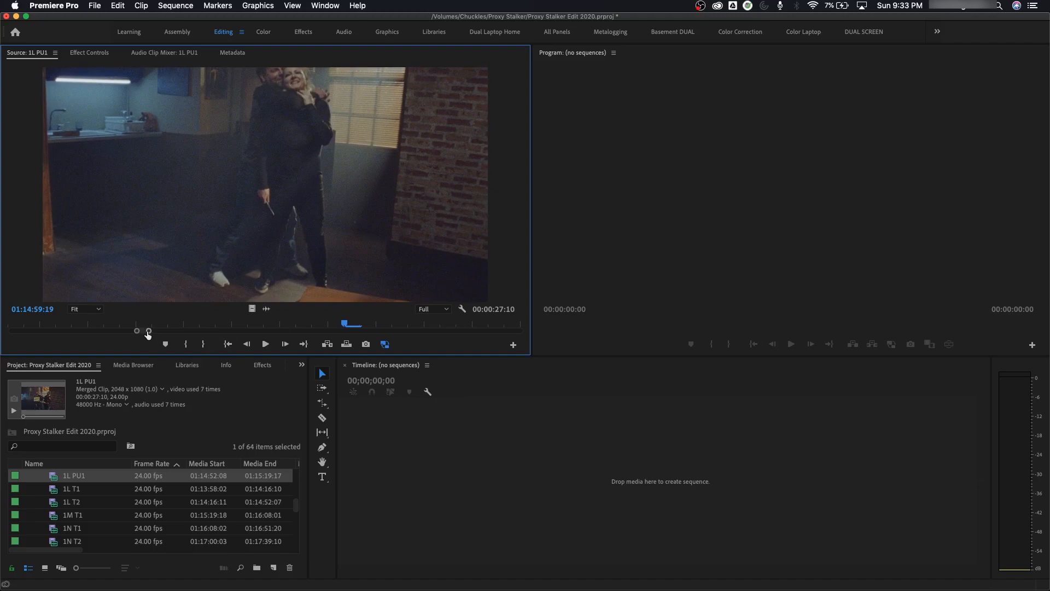
{"action": "left_click_drag", "start_coordinate": [149, 331], "coordinate": [516, 339]}
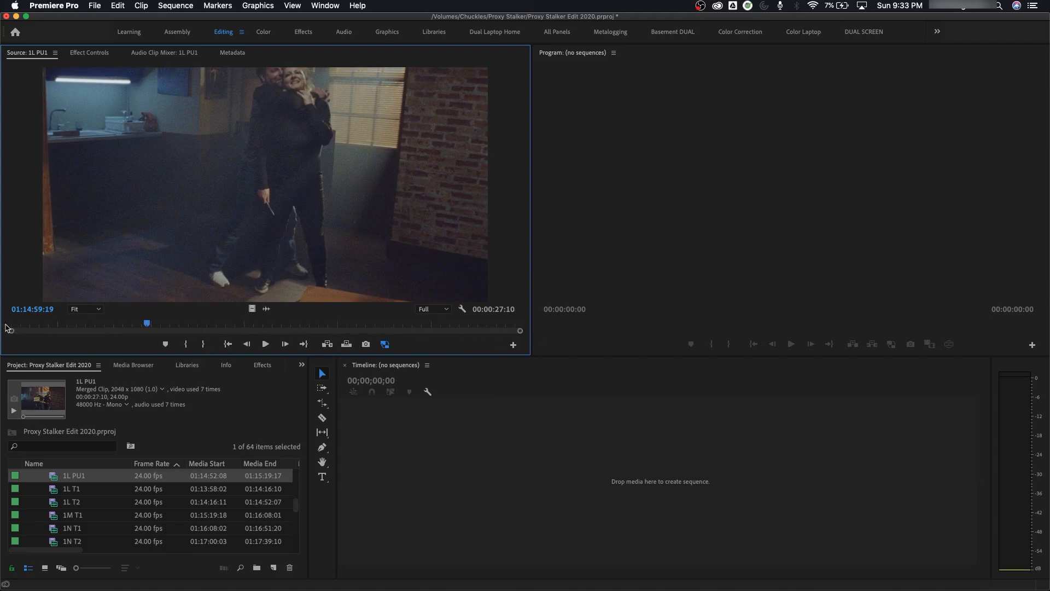
- Zoom the source time ruler in around 01:15:04:18 and back out to the full length of 1L PU1
{"action": "left_click_drag", "start_coordinate": [519, 330], "coordinate": [429, 338]}
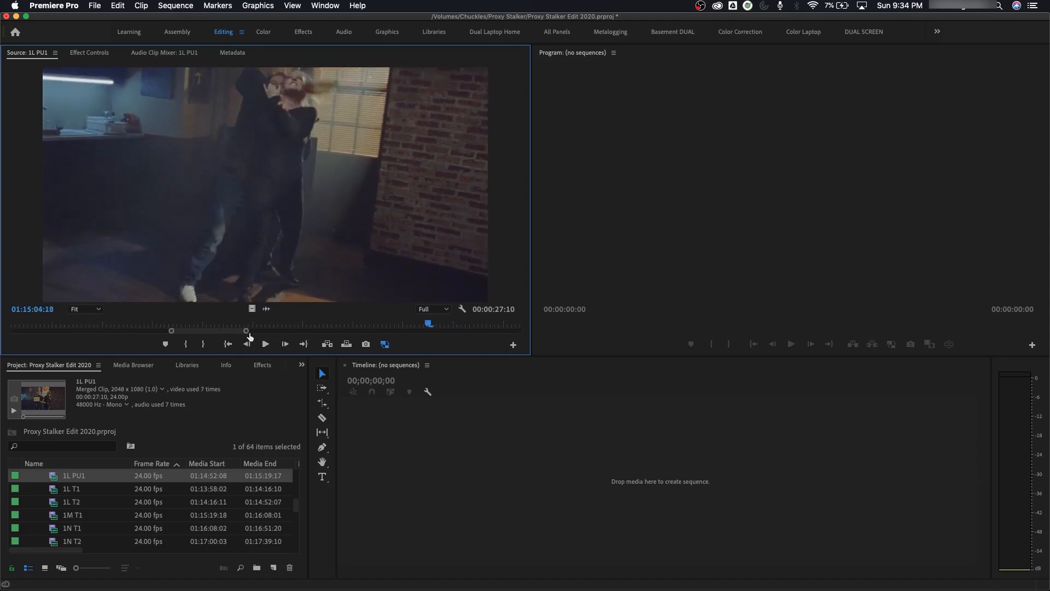
{"action": "left_click_drag", "start_coordinate": [246, 331], "coordinate": [504, 340]}
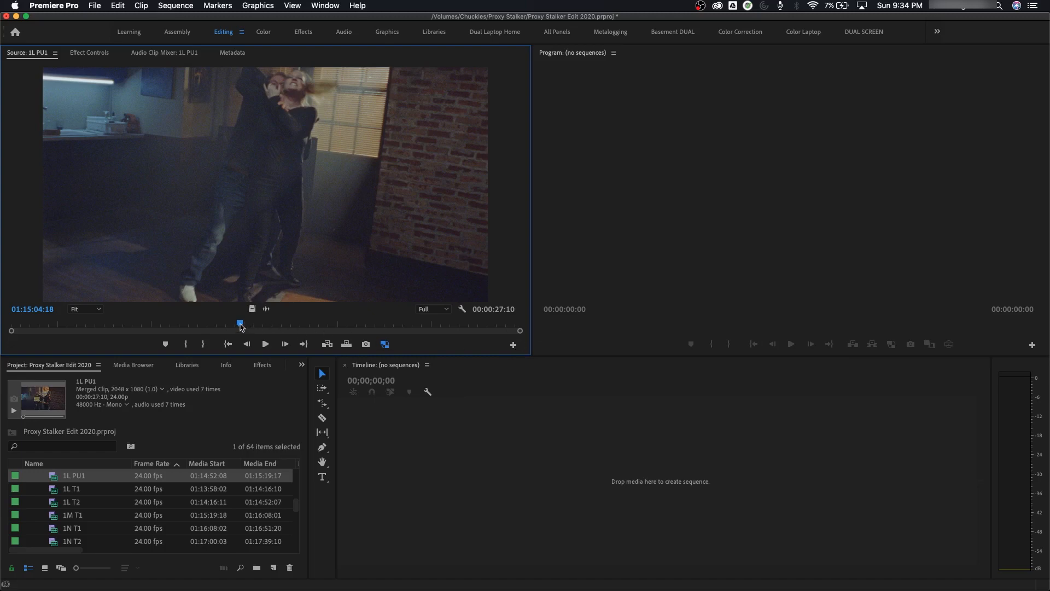
{"action": "mouse_move", "coordinate": [520, 330]}
{"action": "left_mouse_down"}
{"action": "mouse_move", "coordinate": [363, 334]}
{"action": "mouse_move", "coordinate": [549, 337]}
{"action": "left_mouse_up"}
- Scrub 1L PU1 to its end and back to about 01:15:05:19, then jump to the clip's start and its end
{"action": "left_click_drag", "start_coordinate": [261, 331], "coordinate": [541, 333]}
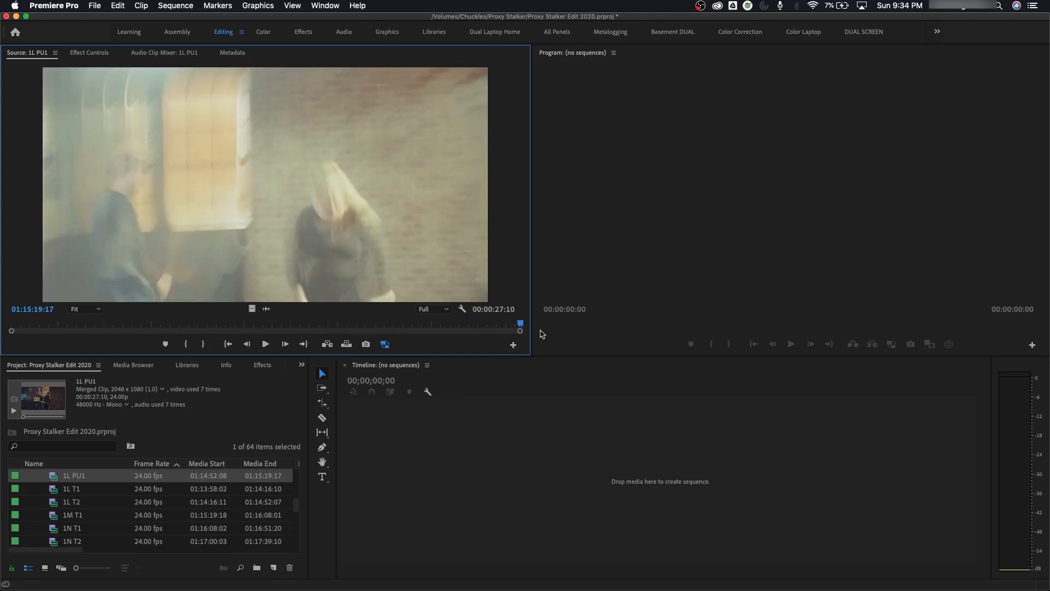
{"action": "left_click_drag", "start_coordinate": [295, 328], "coordinate": [259, 328]}
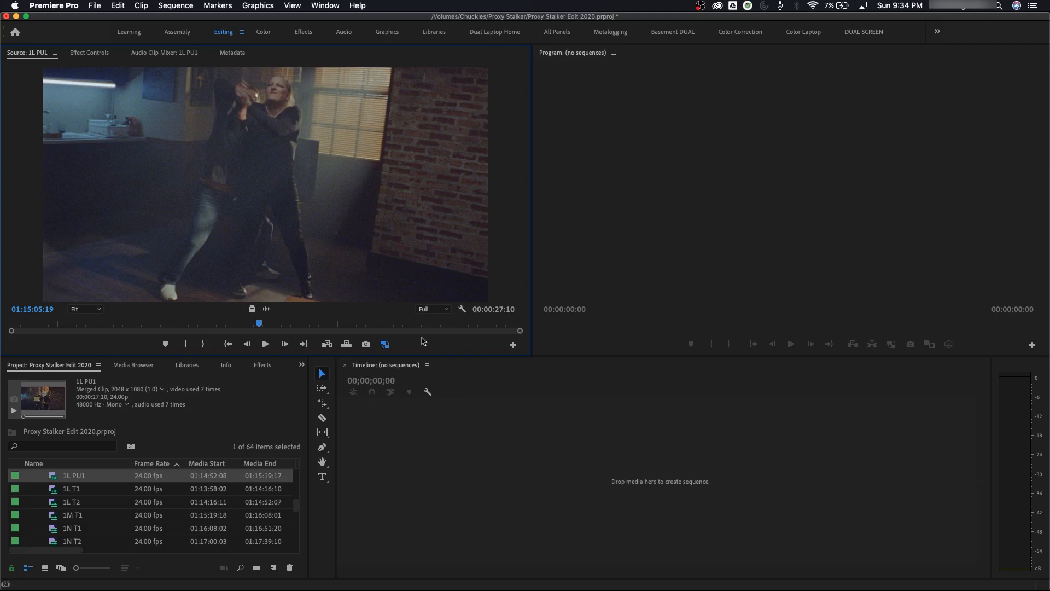
{"action": "key", "text": "Home"}
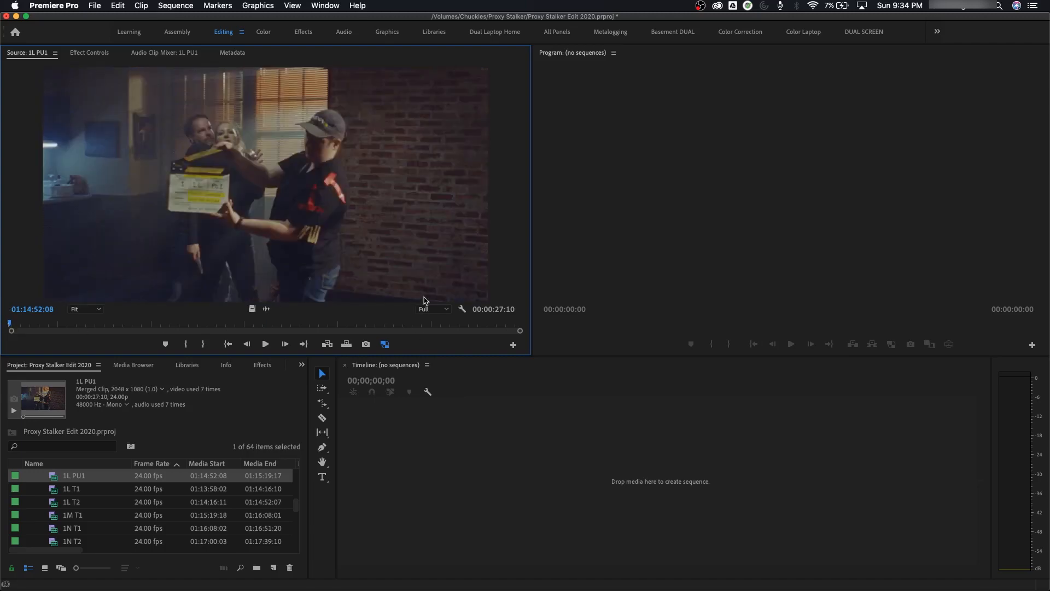
{"action": "key", "text": "End"}
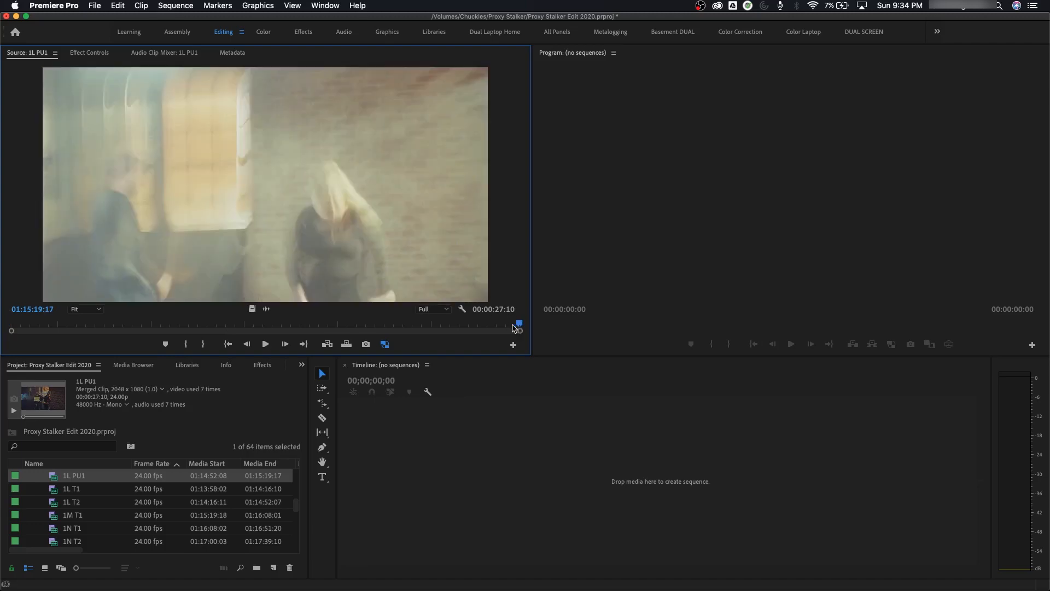
- Scrub 1L PU1 to 01:15:05:13, play it in reverse to 01:15:01:15, and play forward to 01:15:04:00
{"action": "left_click_drag", "start_coordinate": [517, 325], "coordinate": [255, 327]}
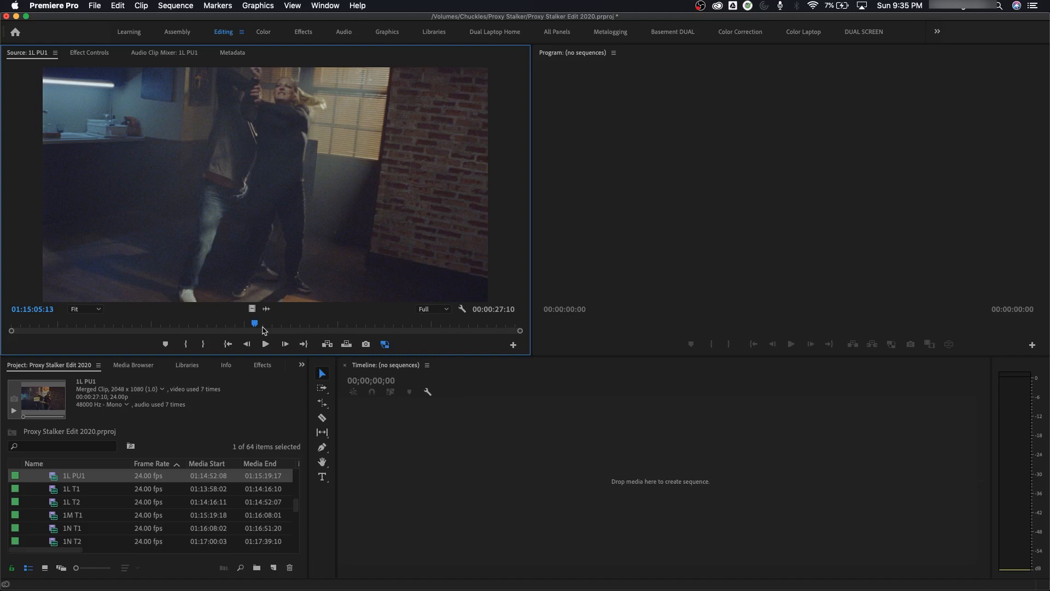
{"action": "key", "text": "j"}
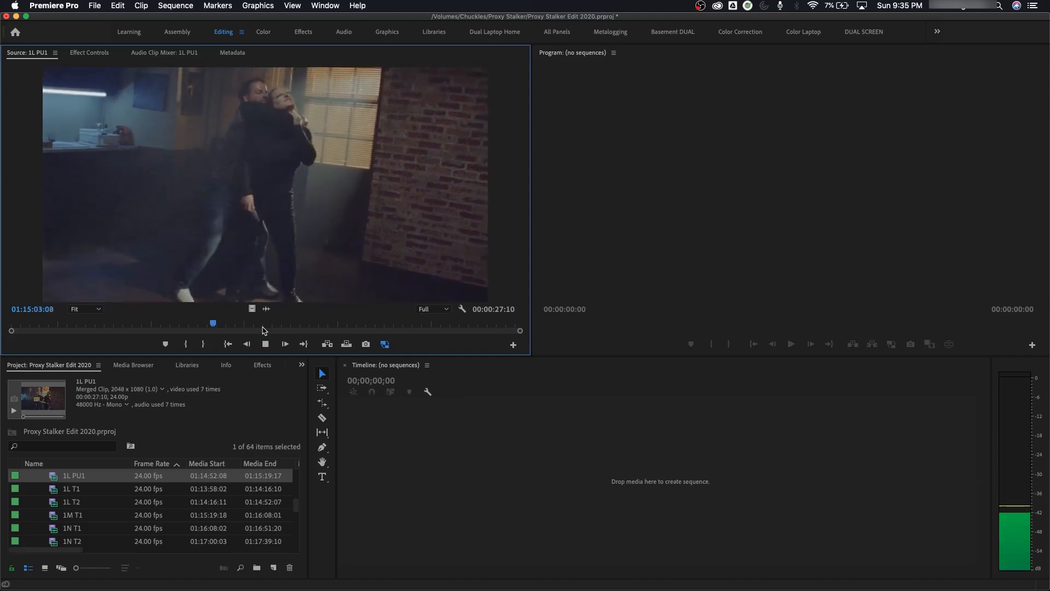
{"action": "key", "text": "k"}
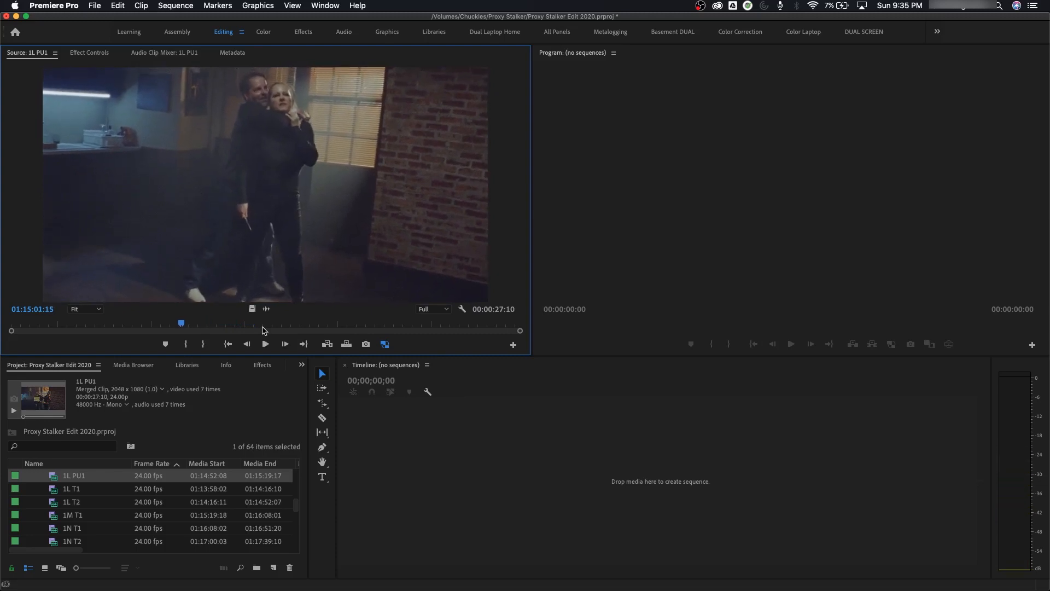
{"action": "key", "text": "l"}
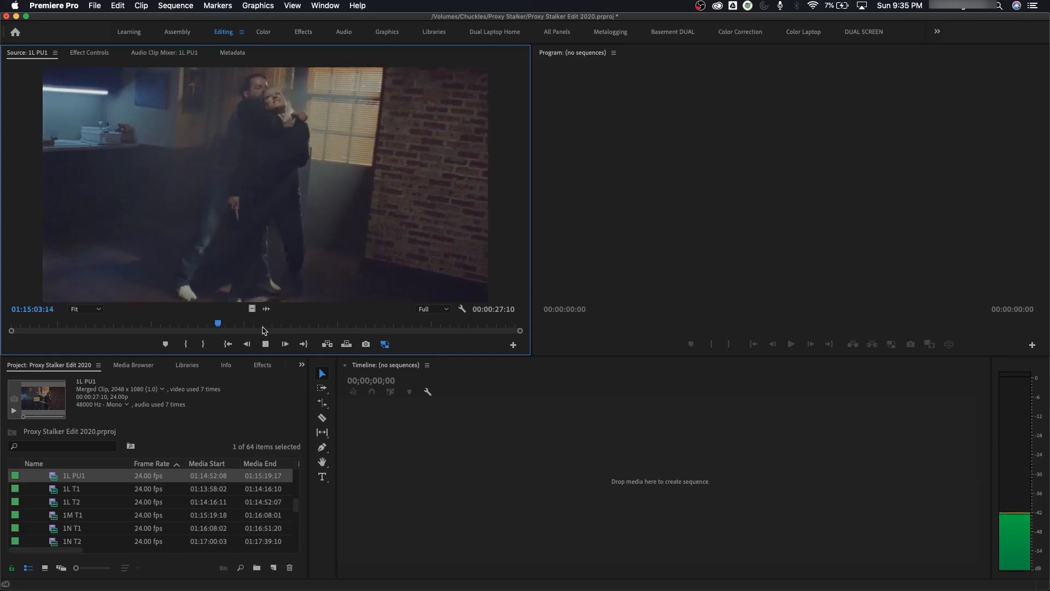
{"action": "key", "text": "k"}
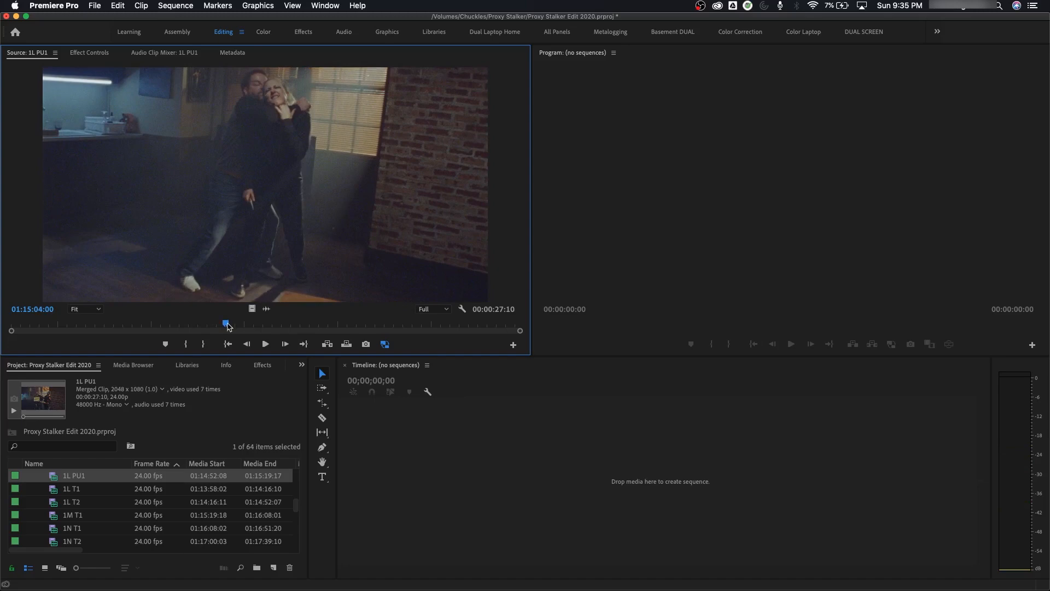
- Scrub 1L PU1 back to 01:14:58:02 and play it forward to 01:15:13:13
{"action": "left_click_drag", "start_coordinate": [228, 327], "coordinate": [116, 328]}
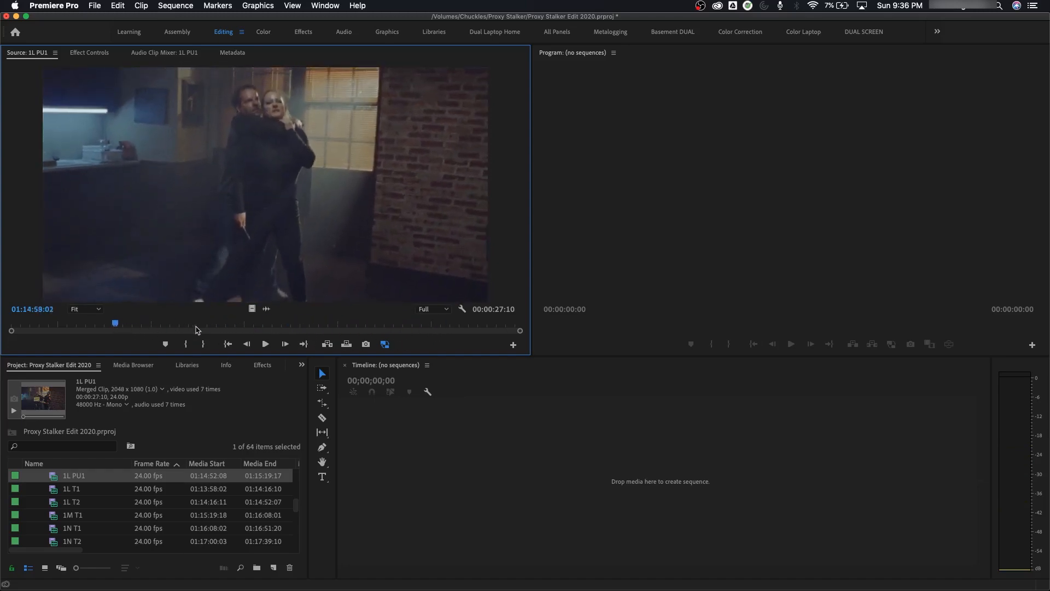
{"action": "key", "text": "space"}
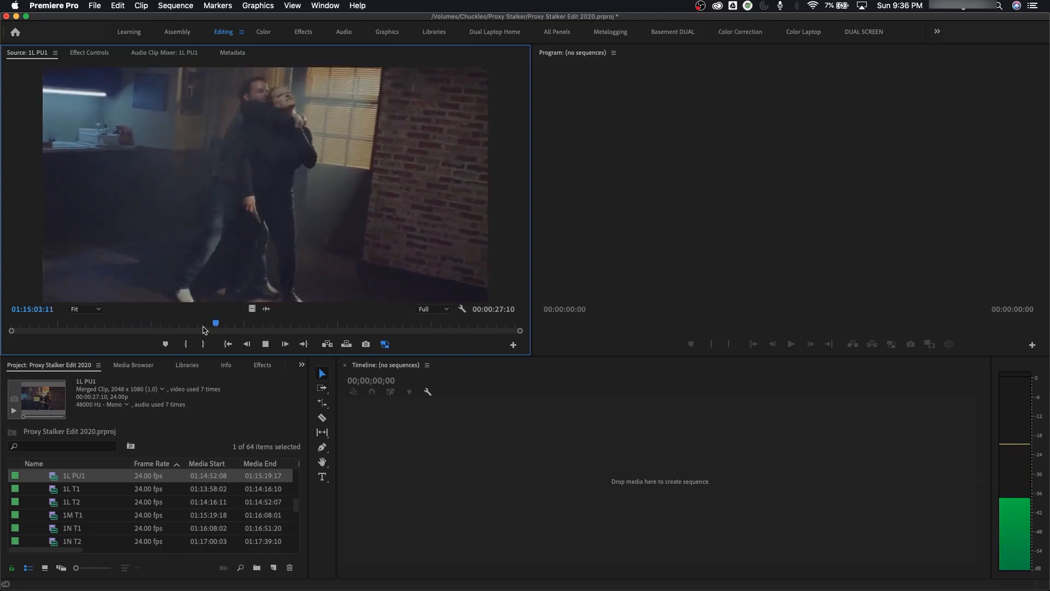
{"action": "key", "text": "space"}
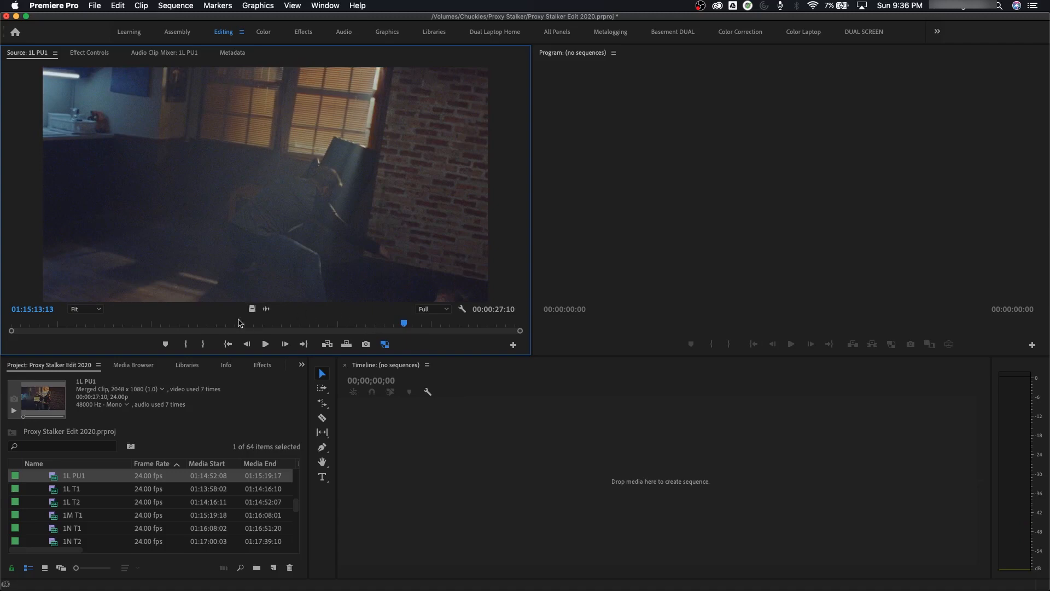
- Return the source playhead to the early part of 1L PU1 and play to 01:15:04:15
{"action": "left_click", "coordinate": [107, 327]}
{"action": "key", "text": "space"}
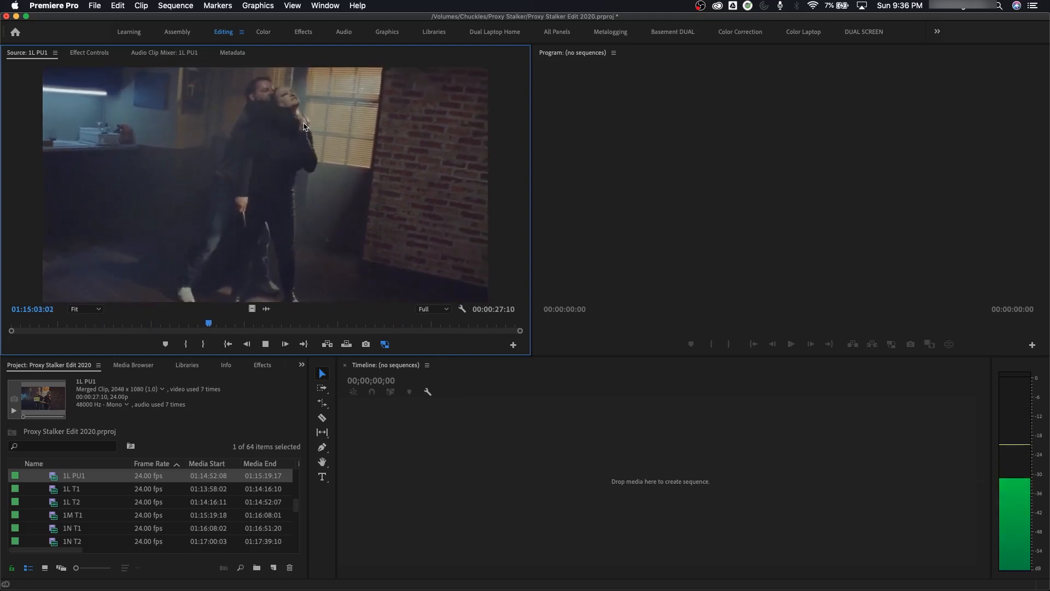
{"action": "key", "text": "space"}
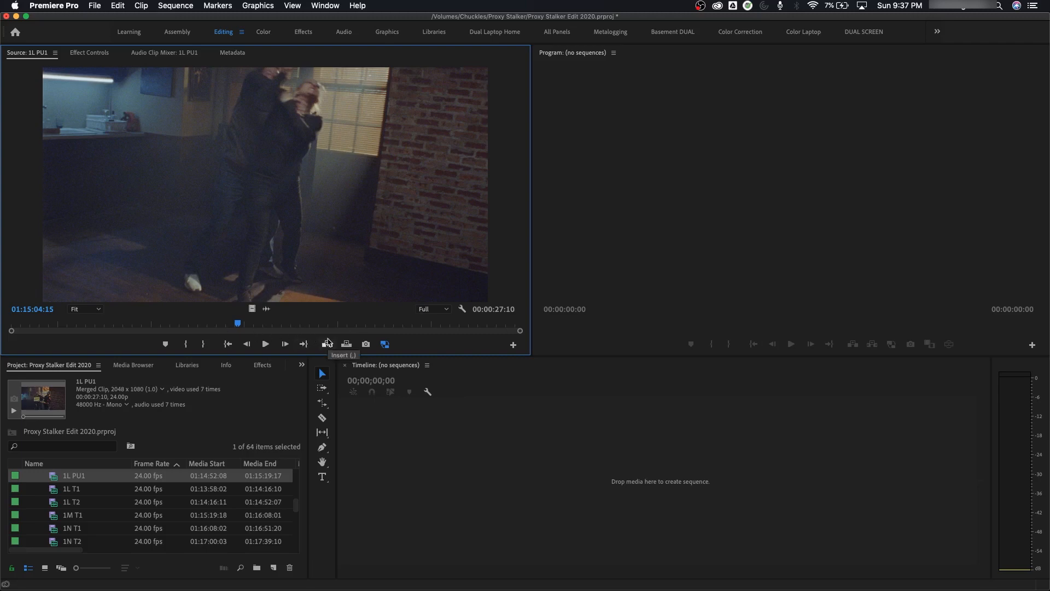
- Jump to the start of 1L PU1, to its end, and back to the start
{"action": "key", "text": "Home"}
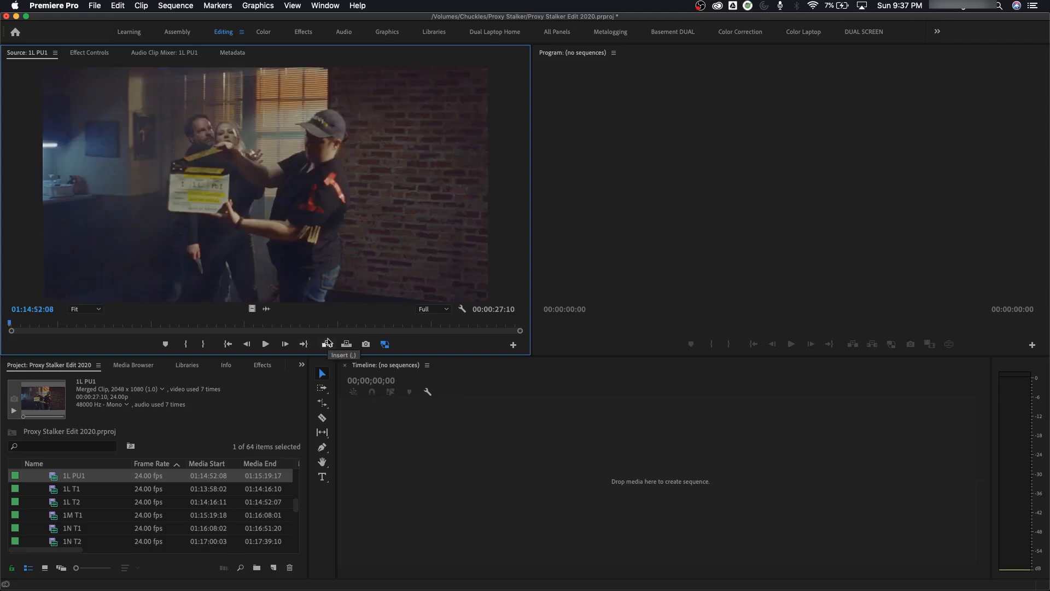
{"action": "key", "text": "End"}
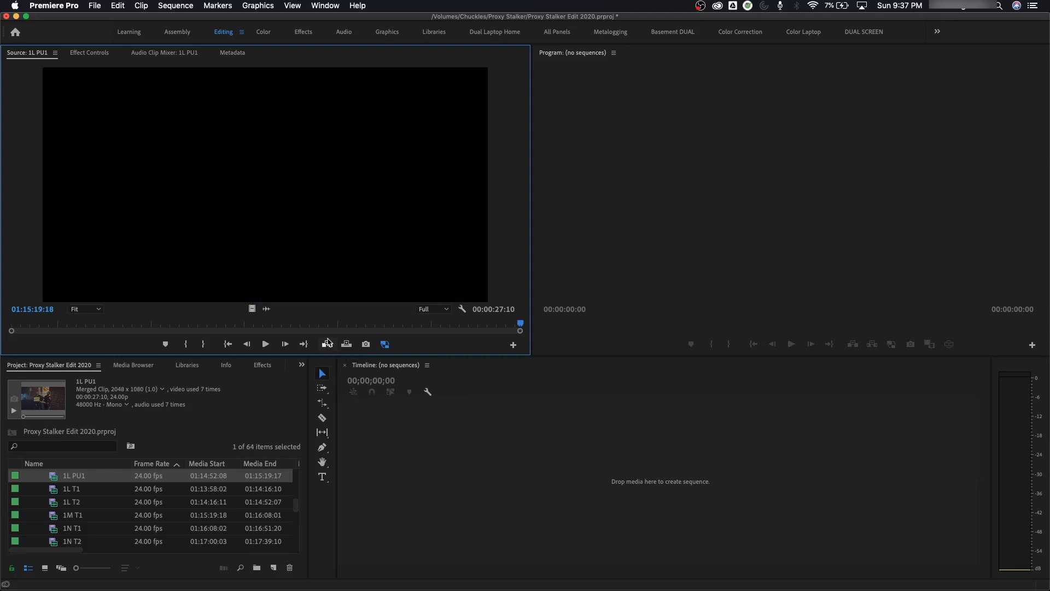
{"action": "key", "text": "Home"}
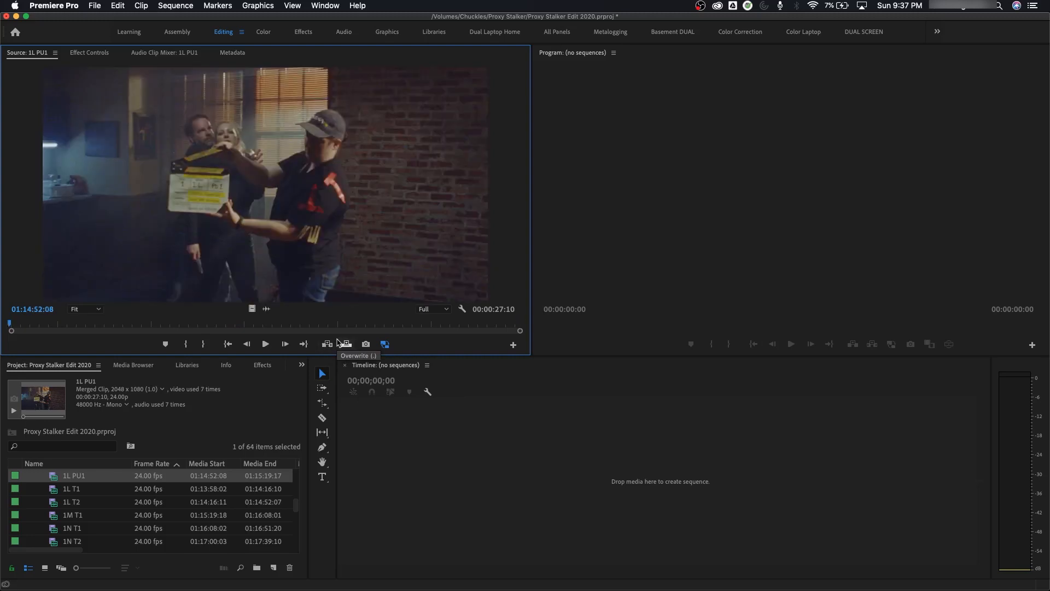
- Advance 1L PU1 frame by frame from its start to 01:14:52:21
{"action": "key", "text": "Right"}
{"action": "key", "text": "Right"}
{"action": "key", "text": "Right"}
{"action": "key", "text": "Right"}
{"action": "key", "text": "Right"}
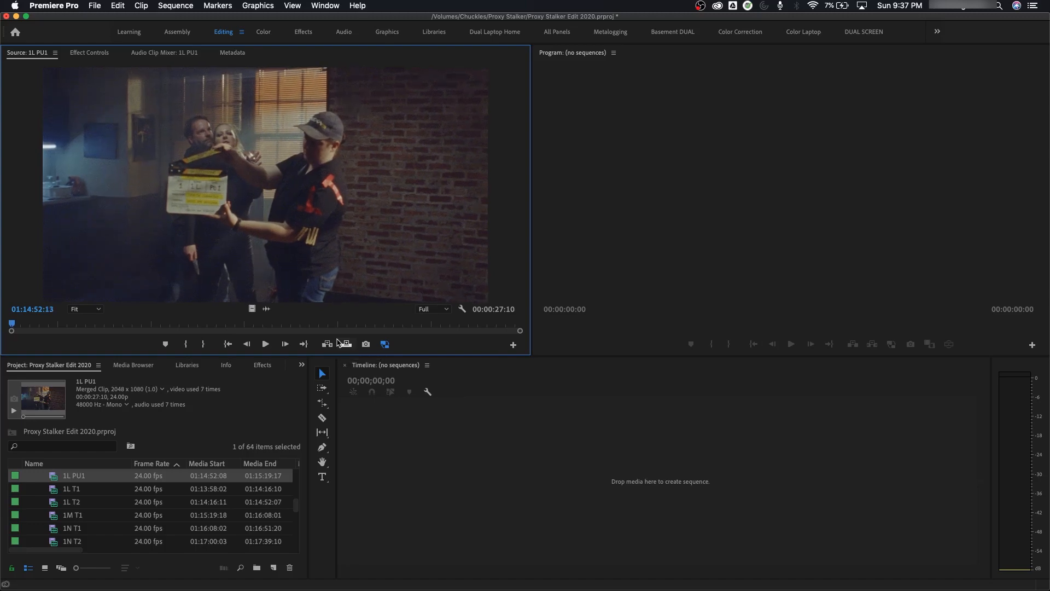
{"action": "key", "text": "Right"}
{"action": "key", "text": "Right"}
{"action": "key", "text": "Right"}
{"action": "key", "text": "Right"}
{"action": "key", "text": "Right"}
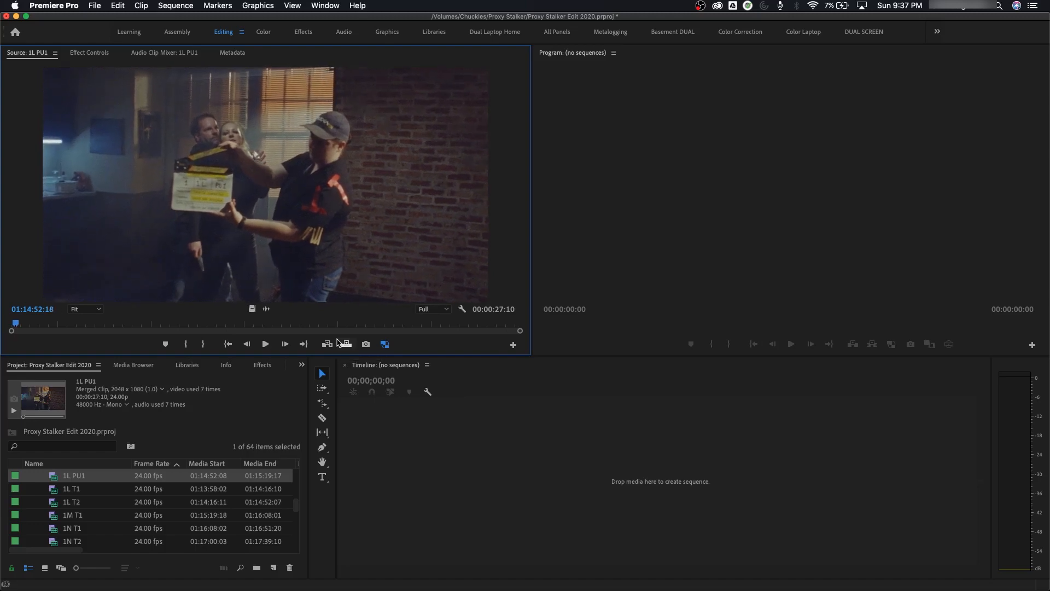
{"action": "key", "text": "Right"}
{"action": "key", "text": "Right"}
{"action": "key", "text": "Right"}
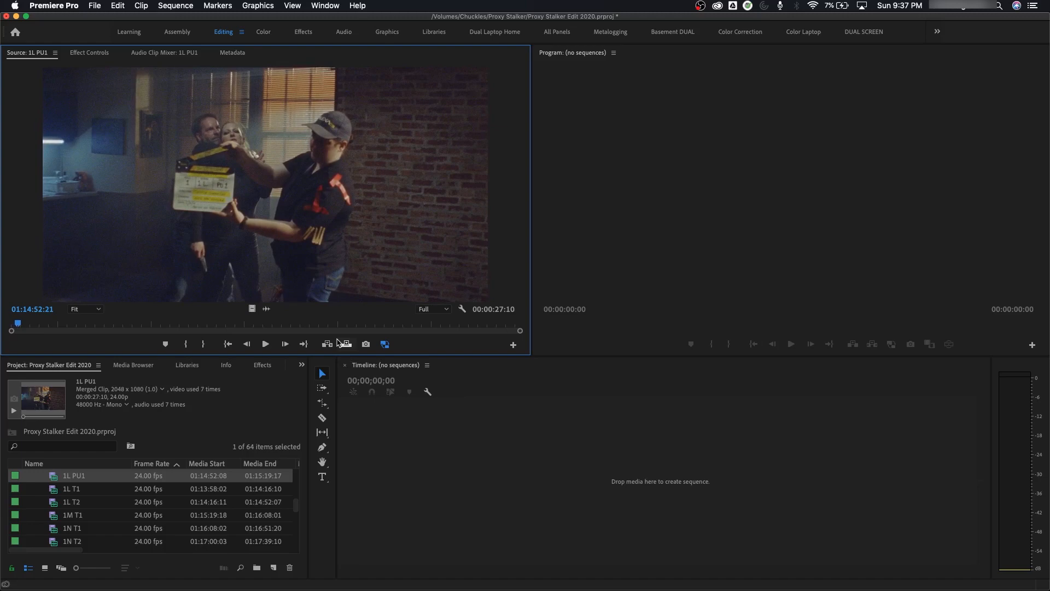
- Step back through 1L PU1 one frame at a time to about 01:14:52:13
{"action": "key", "text": "Left"}
{"action": "key", "text": "Left"}
{"action": "key", "text": "Left"}
{"action": "key", "text": "Left"}
{"action": "key", "text": "Left"}
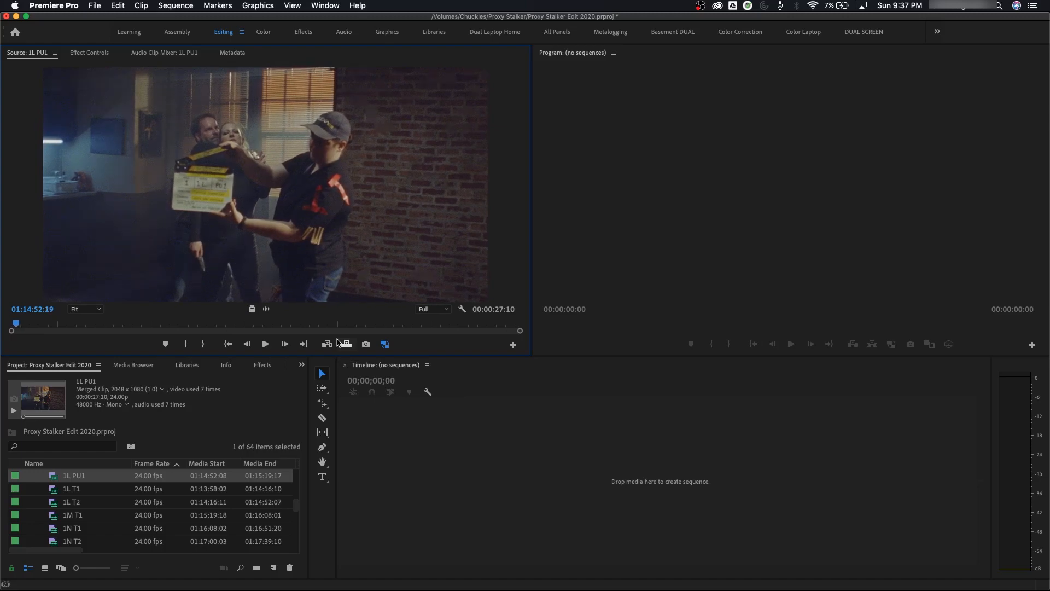
{"action": "key", "text": "Left"}
{"action": "key", "text": "Left"}
{"action": "key", "text": "Left"}
{"action": "key", "text": "Left"}
{"action": "key", "text": "Left"}
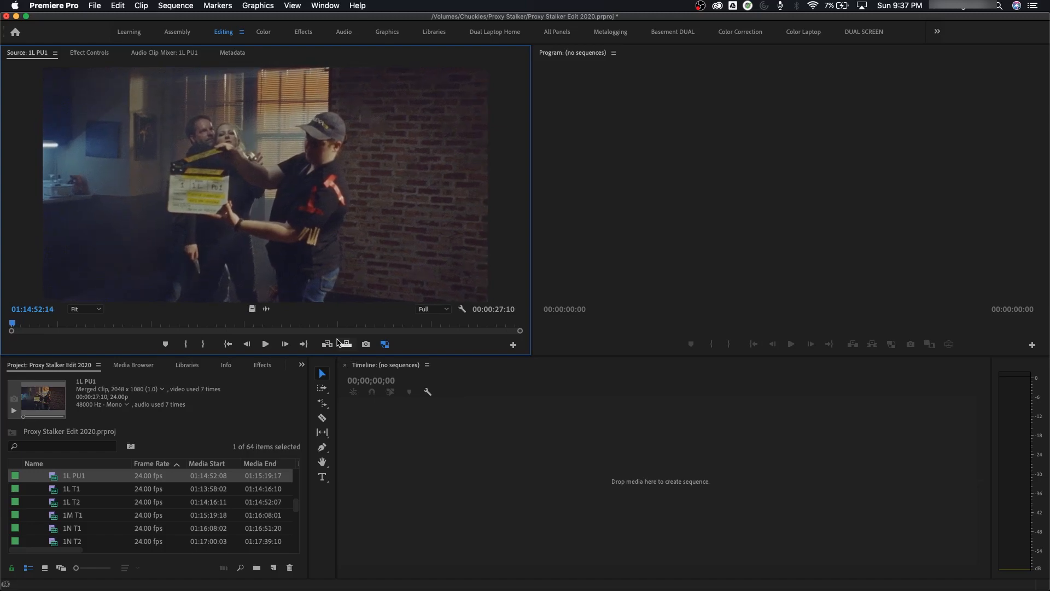
- Step forward again one frame at a time to 01:14:52:23
{"action": "key", "text": "Right"}
{"action": "key", "text": "Right"}
{"action": "key", "text": "Right"}
{"action": "key", "text": "Right"}
{"action": "key", "text": "Right"}
{"action": "key", "text": "Right"}
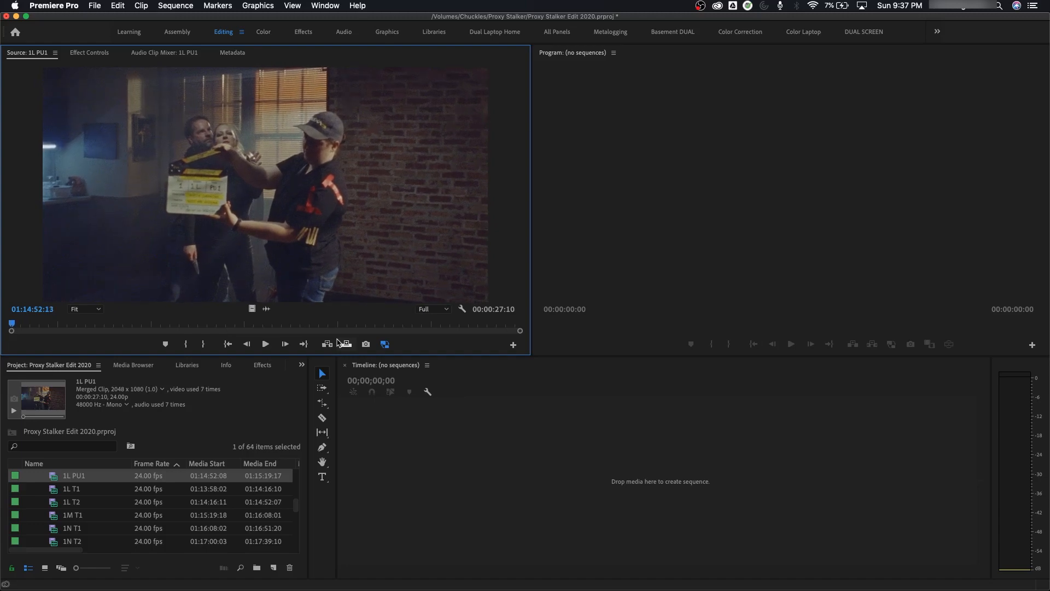
{"action": "key", "text": "Right"}
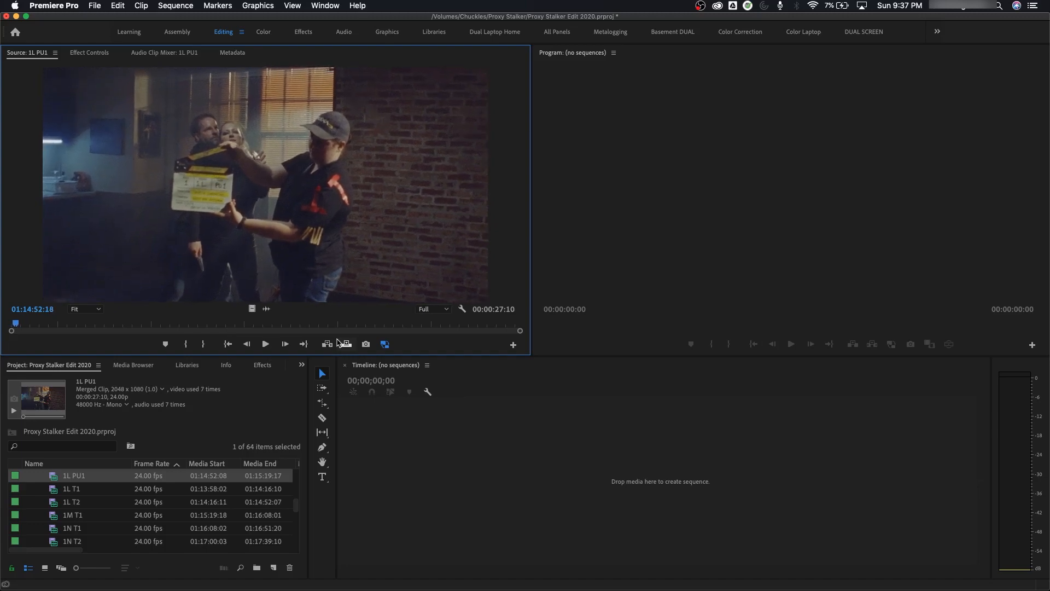
{"action": "key", "text": "Right"}
{"action": "key", "text": "Right"}
{"action": "key", "text": "Right"}
{"action": "key", "text": "Right"}
{"action": "key", "text": "Right"}
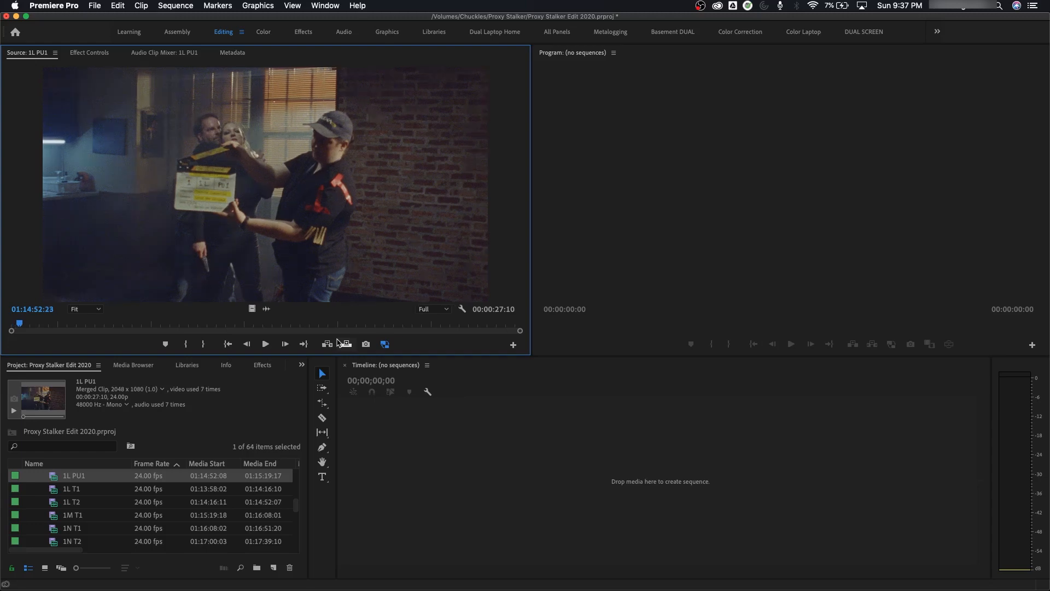
- Play 1L PU1 to 01:14:55:01, and move forward in five-frame jumps to 01:15:07:03
{"action": "key", "text": "space"}
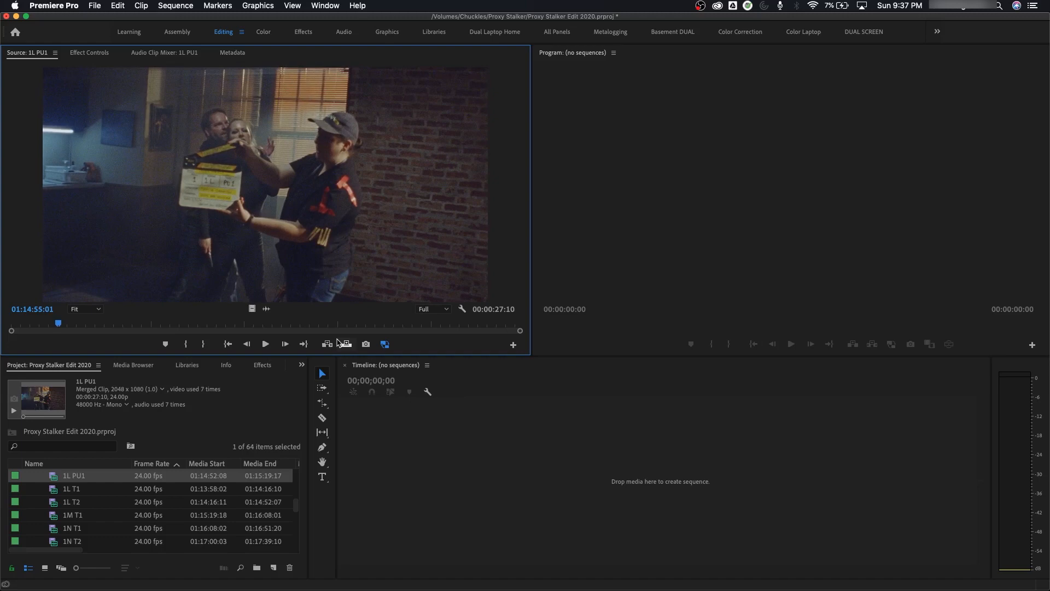
{"action": "key", "text": "shift+Right"}
{"action": "key", "text": "shift+Right"}
{"action": "key", "text": "shift+Right"}
{"action": "key", "text": "shift+Right"}
{"action": "key", "text": "shift+Right"}
{"action": "key", "text": "shift+Right"}
{"action": "key", "text": "shift+Right"}
{"action": "key", "text": "shift+Right"}
{"action": "key", "text": "shift+Right"}
{"action": "key", "text": "shift+Right"}
{"action": "key", "text": "shift+Right"}
{"action": "key", "text": "shift+Right"}
{"action": "key", "text": "shift+Right"}
{"action": "key", "text": "shift+Right"}
{"action": "key", "text": "shift+Right"}
{"action": "key", "text": "shift+Right"}
{"action": "key", "text": "shift+Right"}
{"action": "key", "text": "shift+Right"}
{"action": "key", "text": "shift+Right"}
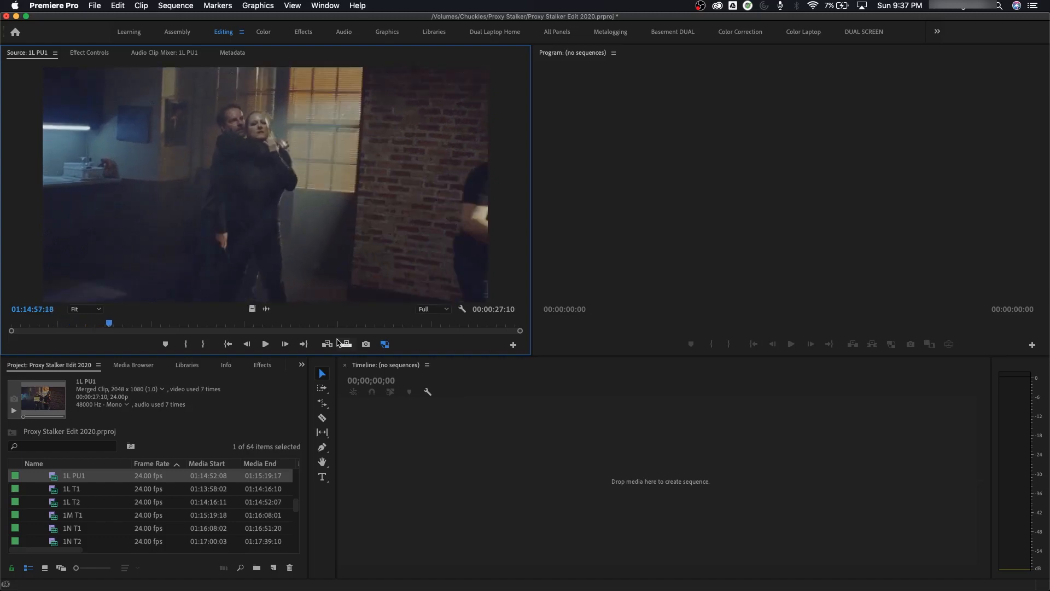
{"action": "key", "text": "shift+Right"}
{"action": "key", "text": "shift+Right"}
{"action": "key", "text": "shift+Right"}
{"action": "key", "text": "shift+Right"}
{"action": "key", "text": "shift+Right"}
{"action": "key", "text": "shift+Right"}
{"action": "key", "text": "shift+Right"}
{"action": "key", "text": "shift+Right"}
{"action": "key", "text": "shift+Right"}
{"action": "key", "text": "shift+Right"}
{"action": "key", "text": "shift+Right"}
{"action": "key", "text": "shift+Right"}
{"action": "key", "text": "shift+Right"}
{"action": "key", "text": "shift+Right"}
{"action": "key", "text": "shift+Right"}
{"action": "key", "text": "shift+Right"}
{"action": "key", "text": "shift+Right"}
{"action": "key", "text": "shift+Right"}
{"action": "key", "text": "shift+Right"}
{"action": "key", "text": "shift+Right"}
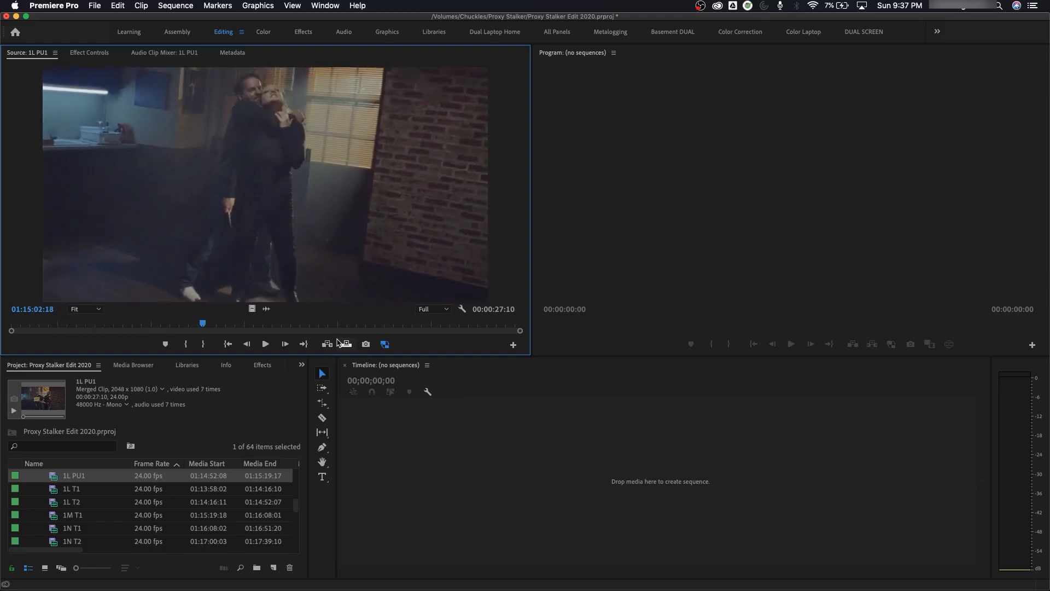
{"action": "key", "text": "shift+Right"}
{"action": "key", "text": "shift+Right"}
{"action": "key", "text": "shift+Right"}
{"action": "key", "text": "shift+Right"}
{"action": "key", "text": "shift+Right"}
{"action": "key", "text": "shift+Right"}
{"action": "key", "text": "shift+Right"}
{"action": "key", "text": "shift+Right"}
{"action": "key", "text": "shift+Right"}
{"action": "key", "text": "shift+Right"}
{"action": "key", "text": "shift+Right"}
{"action": "key", "text": "shift+Right"}
{"action": "key", "text": "shift+Right"}
{"action": "key", "text": "shift+Right"}
{"action": "key", "text": "shift+Right"}
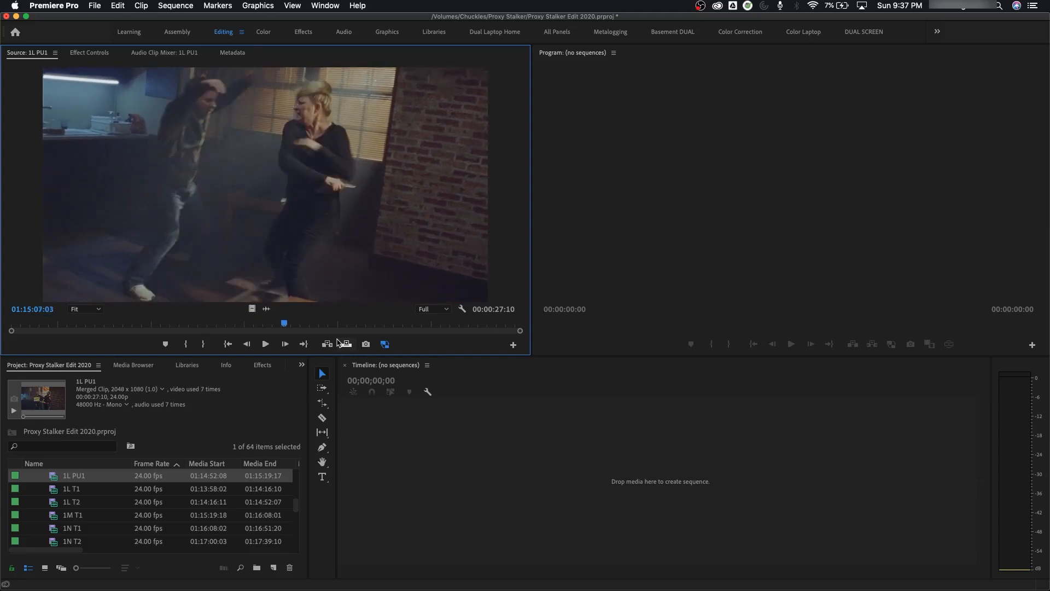
- Move backward through 1L PU1 in five-frame jumps to 01:14:59:00
{"action": "key", "text": "shift+Left"}
{"action": "key", "text": "shift+Left"}
{"action": "key", "text": "shift+Left"}
{"action": "key", "text": "shift+Left"}
{"action": "key", "text": "shift+Left"}
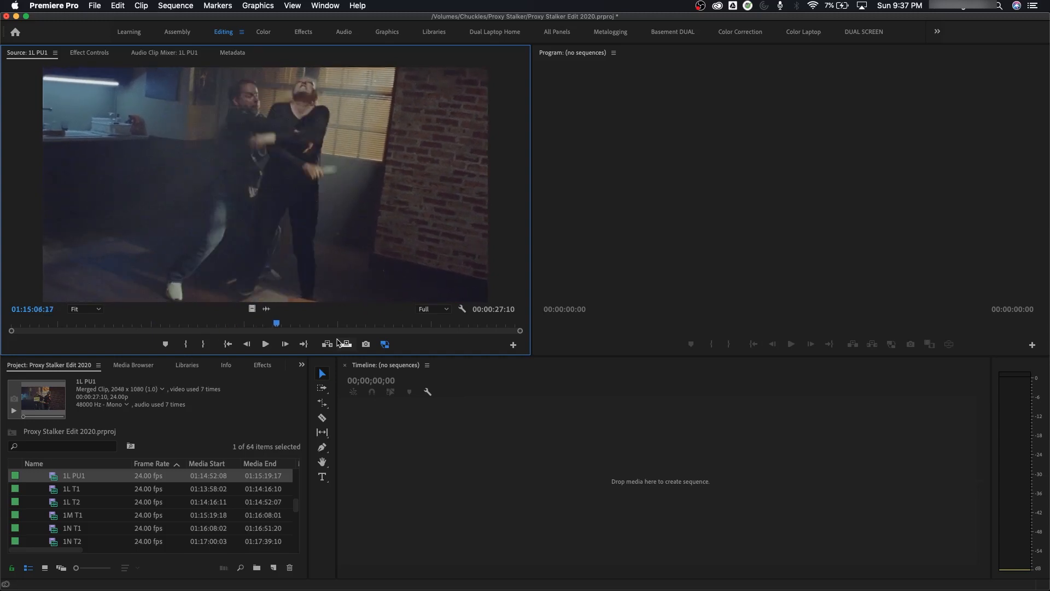
{"action": "key", "text": "shift+Left"}
{"action": "key", "text": "shift+Left"}
{"action": "key", "text": "shift+Left"}
{"action": "key", "text": "shift+Left"}
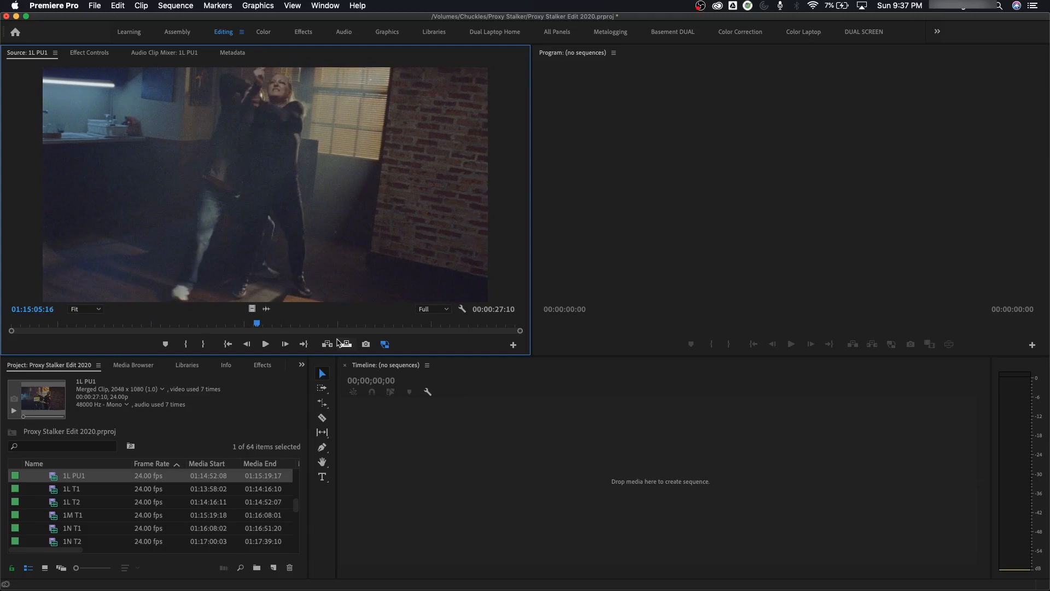
{"action": "key", "text": "shift+Left"}
{"action": "key", "text": "shift+Left"}
{"action": "key", "text": "shift+Left"}
{"action": "key", "text": "shift+Left"}
{"action": "key", "text": "shift+Left"}
{"action": "key", "text": "shift+Left"}
{"action": "key", "text": "shift+Left"}
{"action": "key", "text": "shift+Left"}
{"action": "key", "text": "shift+Left"}
{"action": "key", "text": "shift+Left"}
{"action": "key", "text": "shift+Left"}
{"action": "key", "text": "shift+Left"}
{"action": "key", "text": "shift+Left"}
{"action": "key", "text": "shift+Left"}
{"action": "key", "text": "shift+Left"}
{"action": "key", "text": "shift+Left"}
{"action": "key", "text": "shift+Left"}
{"action": "key", "text": "shift+Left"}
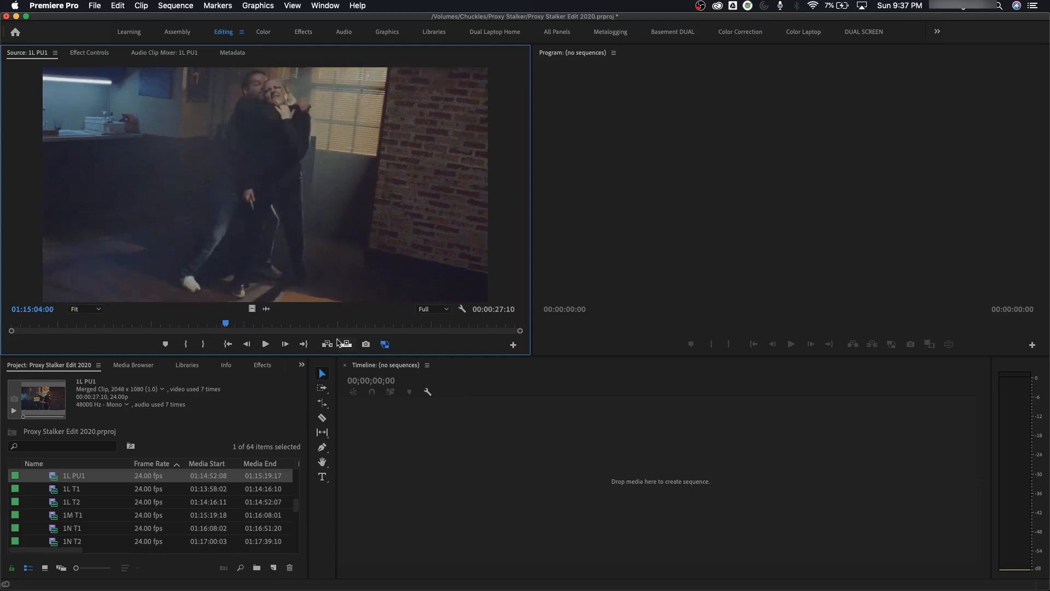
{"action": "key", "text": "shift+Left"}
{"action": "key", "text": "shift+Left"}
{"action": "key", "text": "shift+Left"}
{"action": "key", "text": "shift+Left"}
{"action": "key", "text": "shift+Left"}
{"action": "key", "text": "shift+Left"}
{"action": "key", "text": "shift+Left"}
{"action": "key", "text": "shift+Left"}
{"action": "key", "text": "shift+Left"}
{"action": "key", "text": "shift+Left"}
{"action": "key", "text": "shift+Left"}
{"action": "key", "text": "shift+Left"}
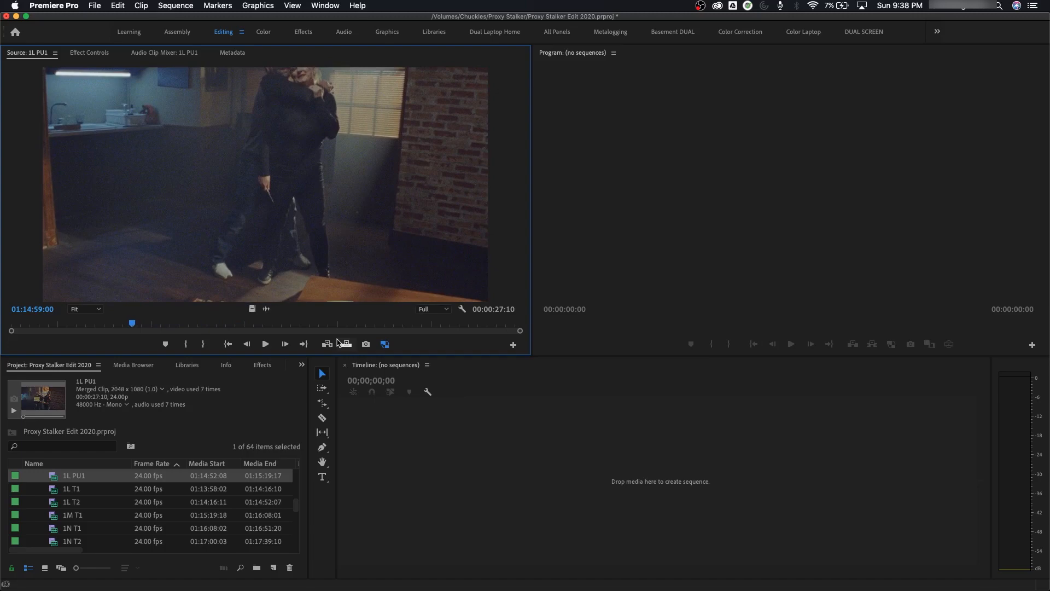
- Jump to the start of 1L PU1 and play it to 01:15:05:03
{"action": "key", "text": "Home"}
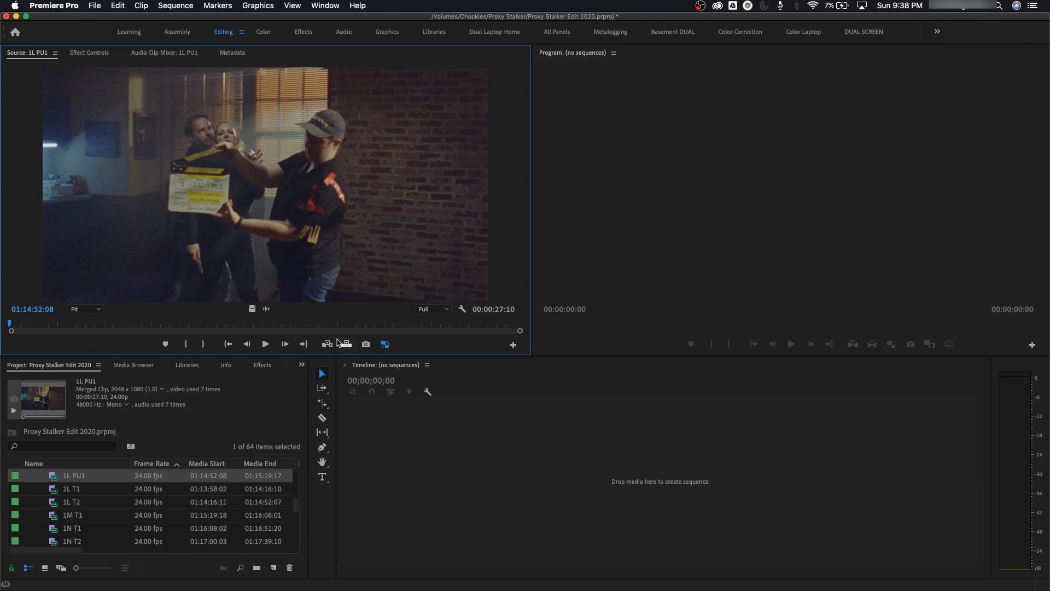
{"action": "key", "text": "space"}
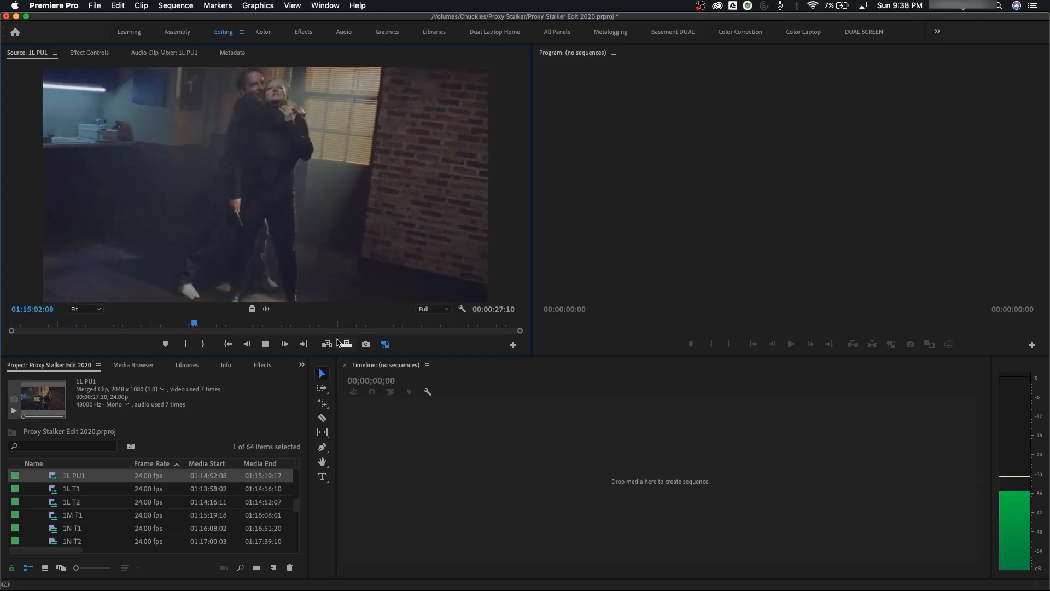
{"action": "key", "text": "space"}
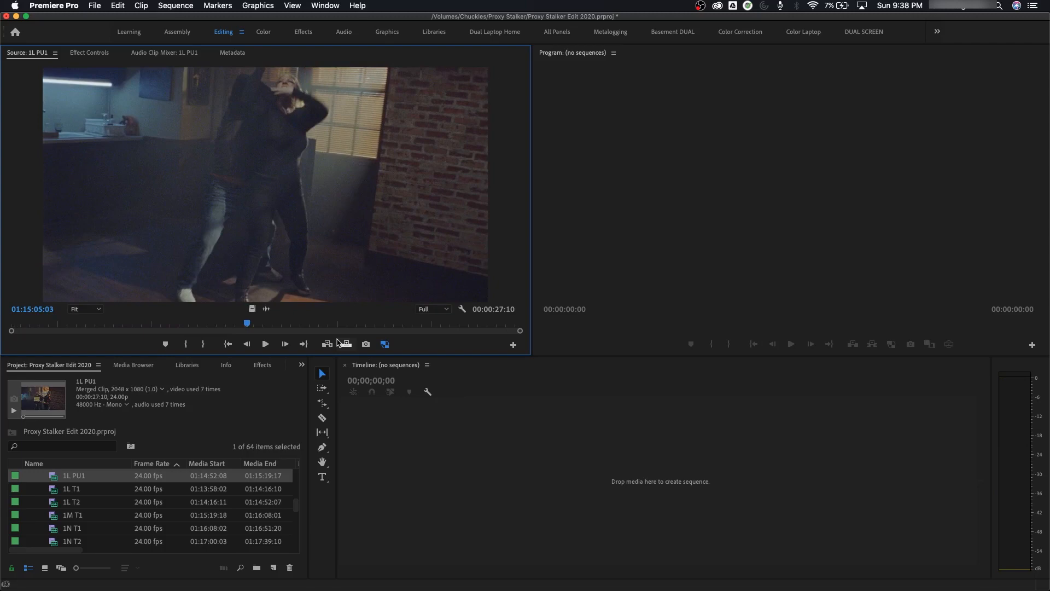
- Play 1L PU1 in reverse to 01:15:04:03 and advance four frames to 01:15:04:07
{"action": "key", "text": "j"}
{"action": "key", "text": "k"}
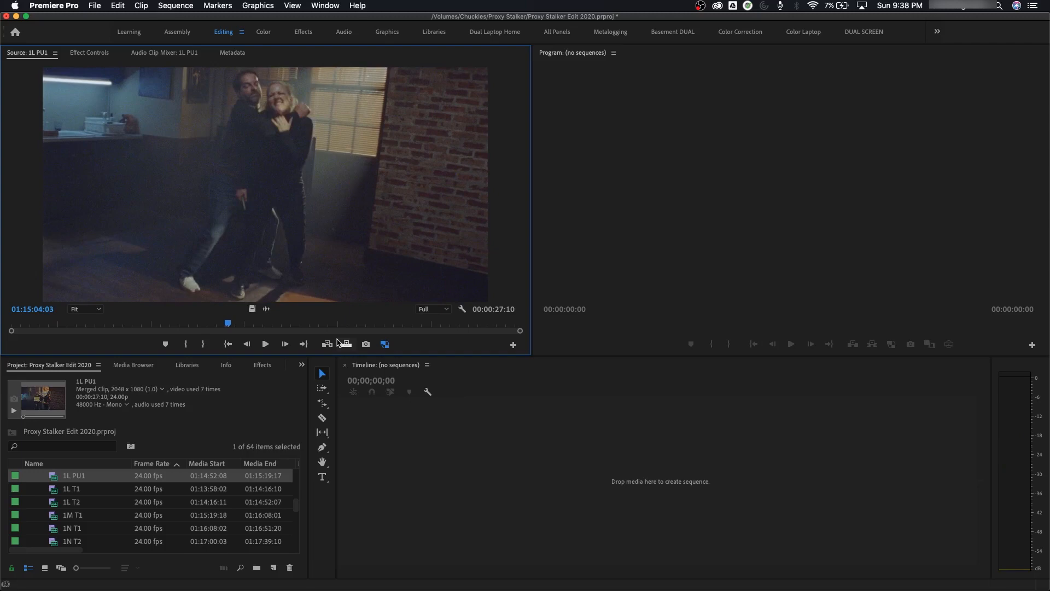
{"action": "key", "text": "Right"}
{"action": "key", "text": "Right"}
{"action": "key", "text": "Right"}
{"action": "key", "text": "Right"}
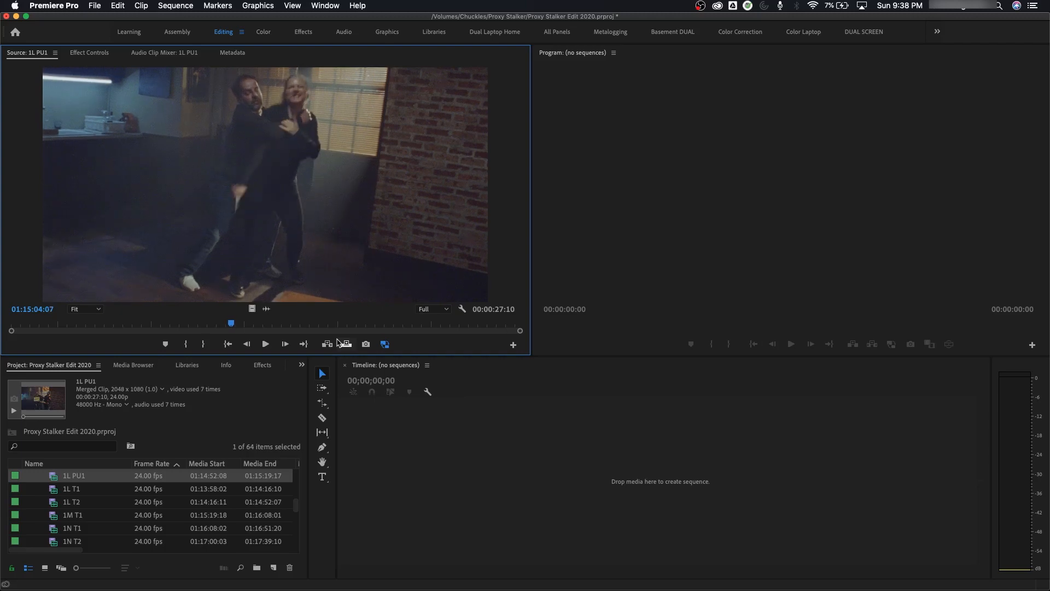
- Check the frames around 01:15:04:07 in 1L PU1 and mark the In point at 01:15:04:07
{"action": "key", "text": "Left"}
{"action": "key", "text": "Right"}
{"action": "key", "text": "Left"}
{"action": "key", "text": "Left"}
{"action": "key", "text": "Left"}
{"action": "key", "text": "Right"}
{"action": "key", "text": "Right"}
{"action": "key", "text": "Right"}
{"action": "key", "text": "i"}
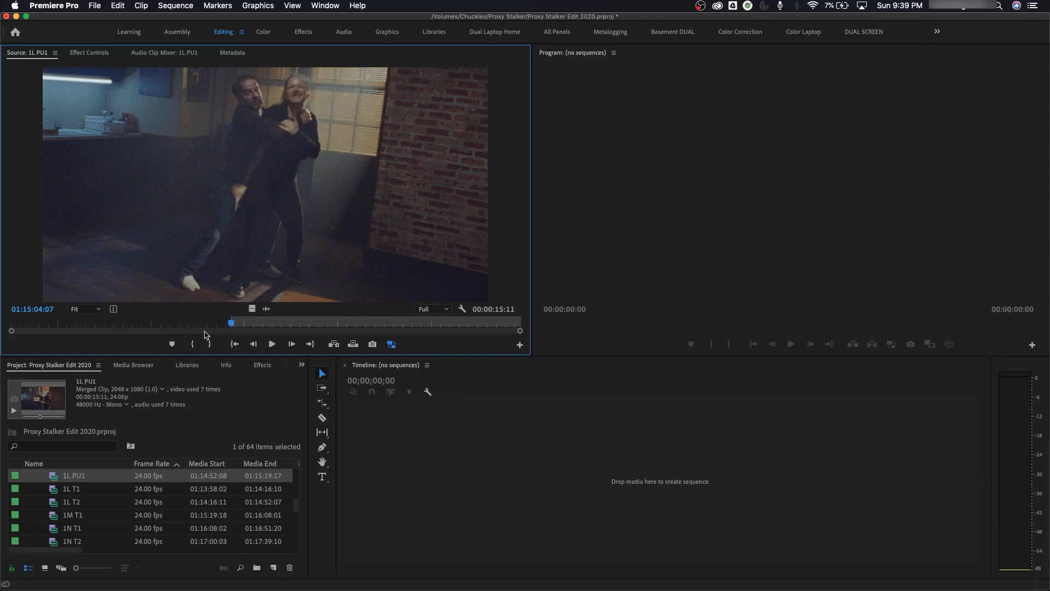
- Play 1L PU1 from the In point to 01:15:07:21 and step back ten frames to 01:15:07:11
{"action": "key", "text": "space"}
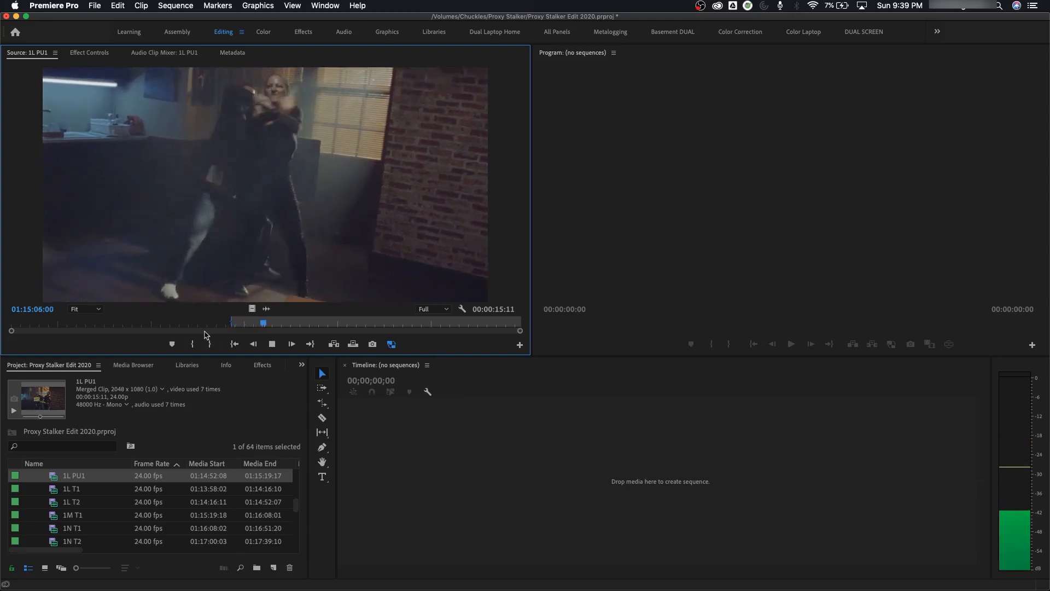
{"action": "key", "text": "space"}
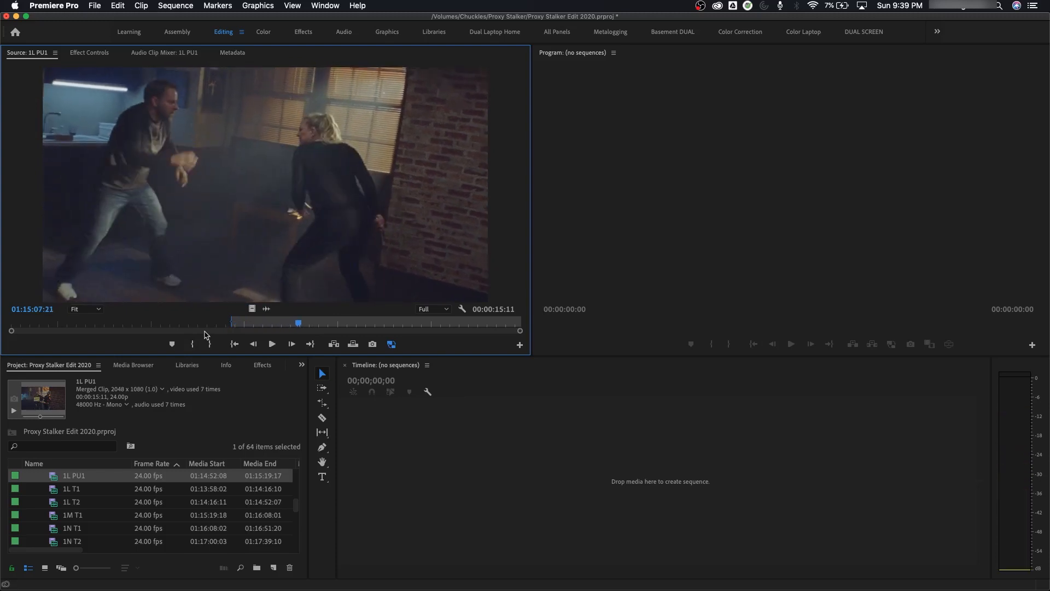
{"action": "key", "text": "Left"}
{"action": "key", "text": "Left"}
{"action": "key", "text": "Left"}
{"action": "key", "text": "Left"}
{"action": "key", "text": "Left"}
{"action": "key", "text": "Left"}
{"action": "key", "text": "Left"}
{"action": "key", "text": "Left"}
{"action": "key", "text": "Left"}
{"action": "key", "text": "Left"}
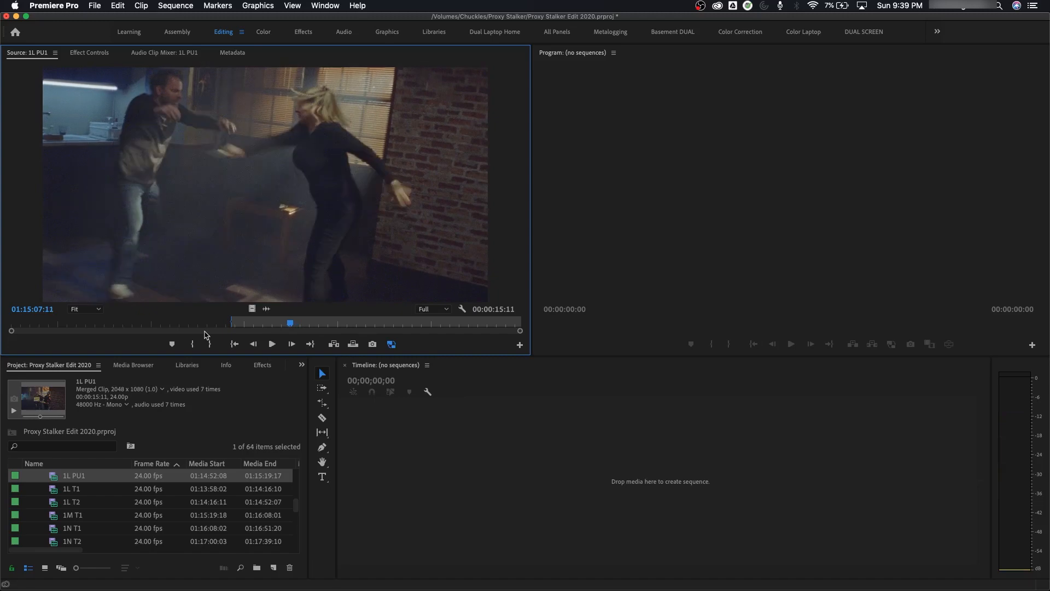
- Advance 1L PU1 frame by frame to 01:15:08:12 and mark the Out point there
{"action": "key", "text": "Right"}
{"action": "key", "text": "Right"}
{"action": "key", "text": "Right"}
{"action": "key", "text": "Right"}
{"action": "key", "text": "Right"}
{"action": "key", "text": "Right"}
{"action": "key", "text": "Right"}
{"action": "key", "text": "Right"}
{"action": "key", "text": "Right"}
{"action": "key", "text": "Right"}
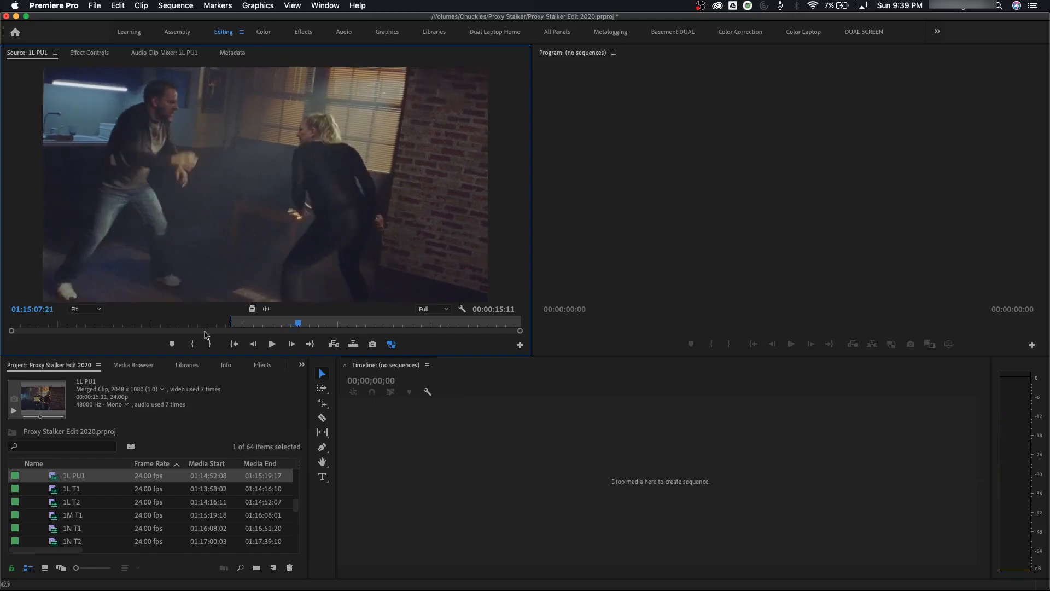
{"action": "key", "text": "Right"}
{"action": "key", "text": "Right"}
{"action": "key", "text": "Right"}
{"action": "key", "text": "Right"}
{"action": "key", "text": "Right"}
{"action": "key", "text": "Right"}
{"action": "key", "text": "Right"}
{"action": "key", "text": "Right"}
{"action": "key", "text": "Right"}
{"action": "key", "text": "Right"}
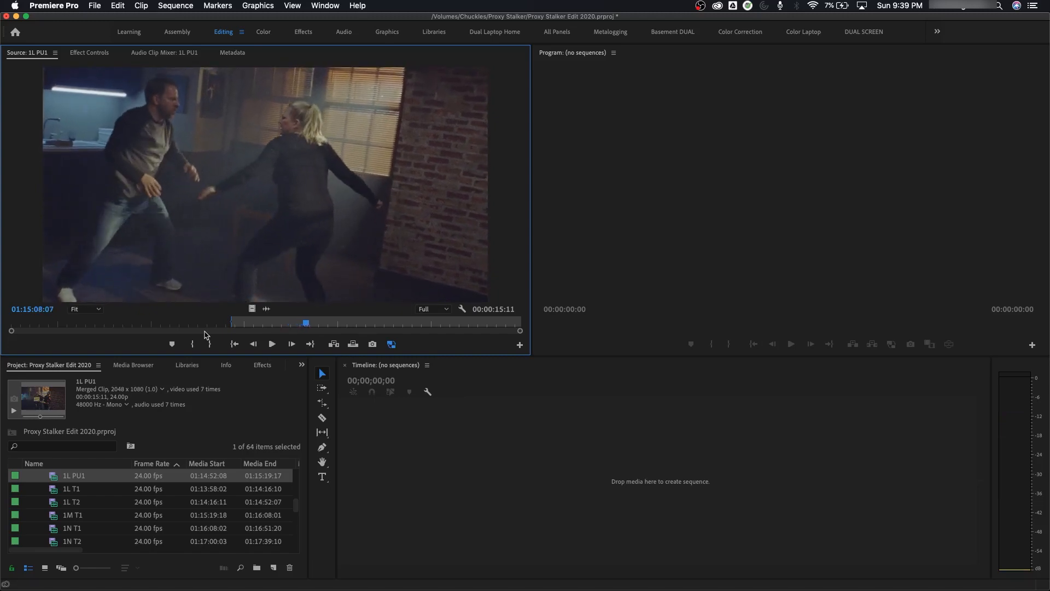
{"action": "key", "text": "Right"}
{"action": "key", "text": "Right"}
{"action": "key", "text": "Right"}
{"action": "key", "text": "Right"}
{"action": "key", "text": "Right"}
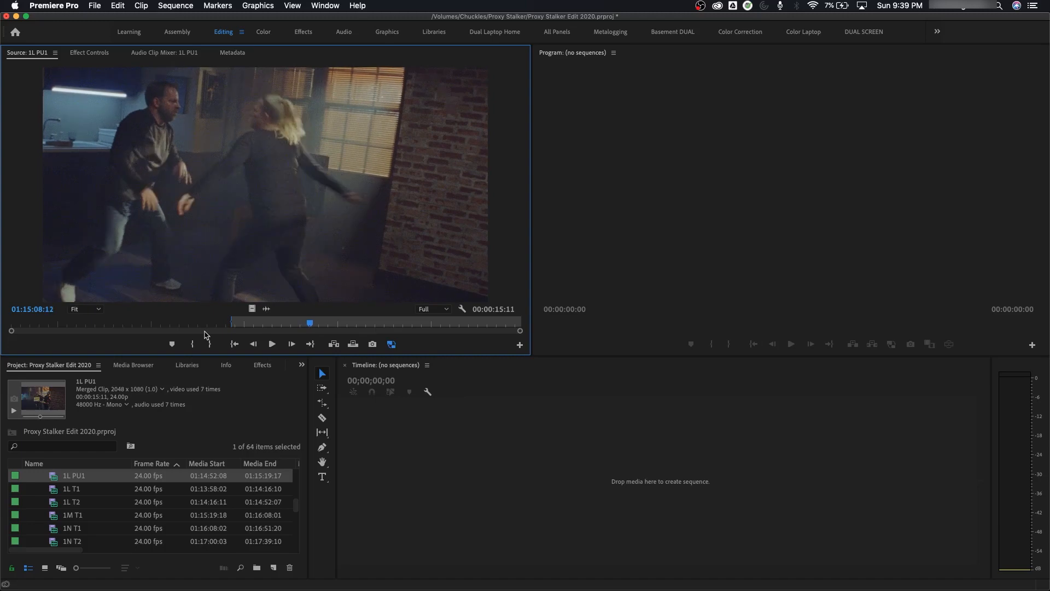
{"action": "key", "text": "o"}
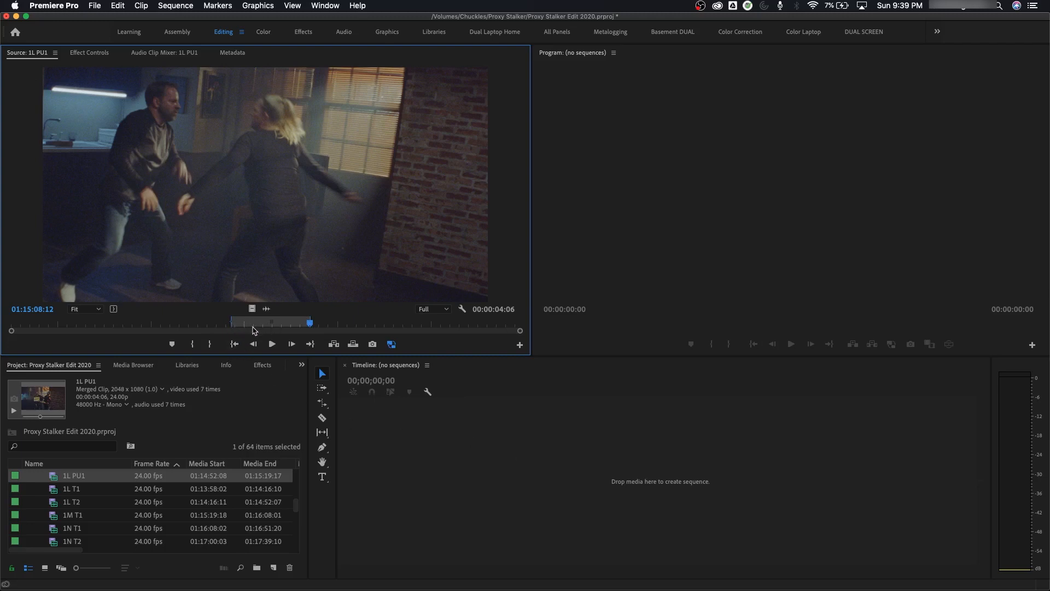
- Scrub back to 01:15:06:10 within the marked range of 1L PU1, and jump to its In and Out points
{"action": "left_click", "coordinate": [309, 324]}
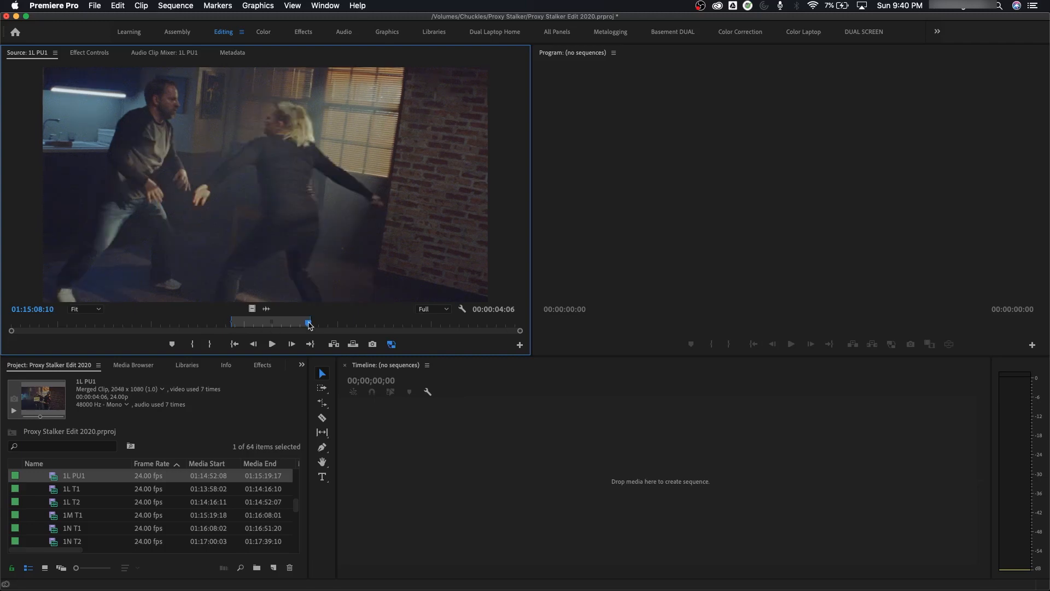
{"action": "left_click_drag", "start_coordinate": [305, 325], "coordinate": [279, 326]}
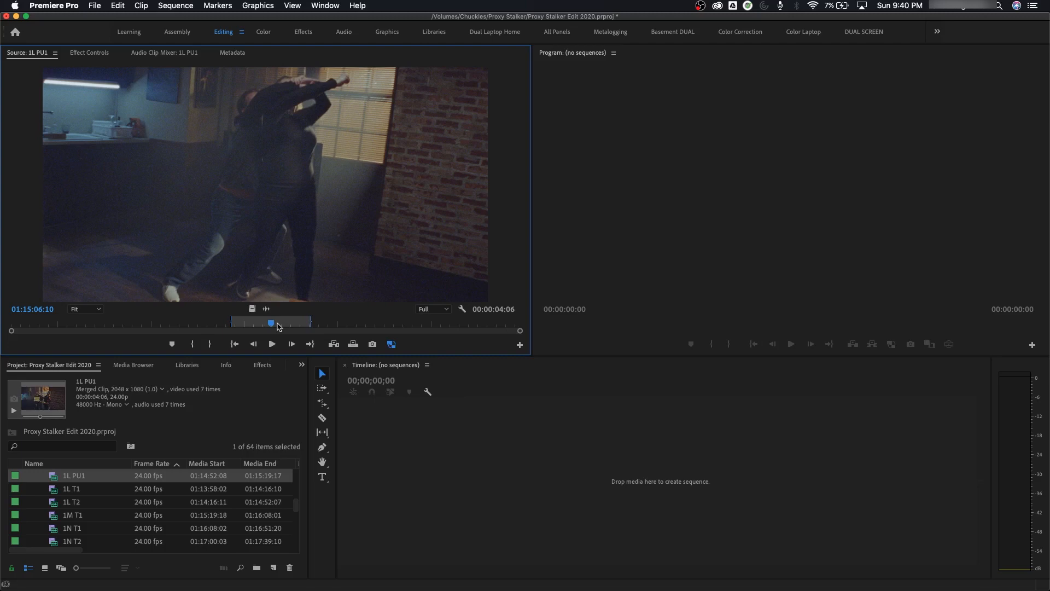
{"action": "key", "text": "shift+i"}
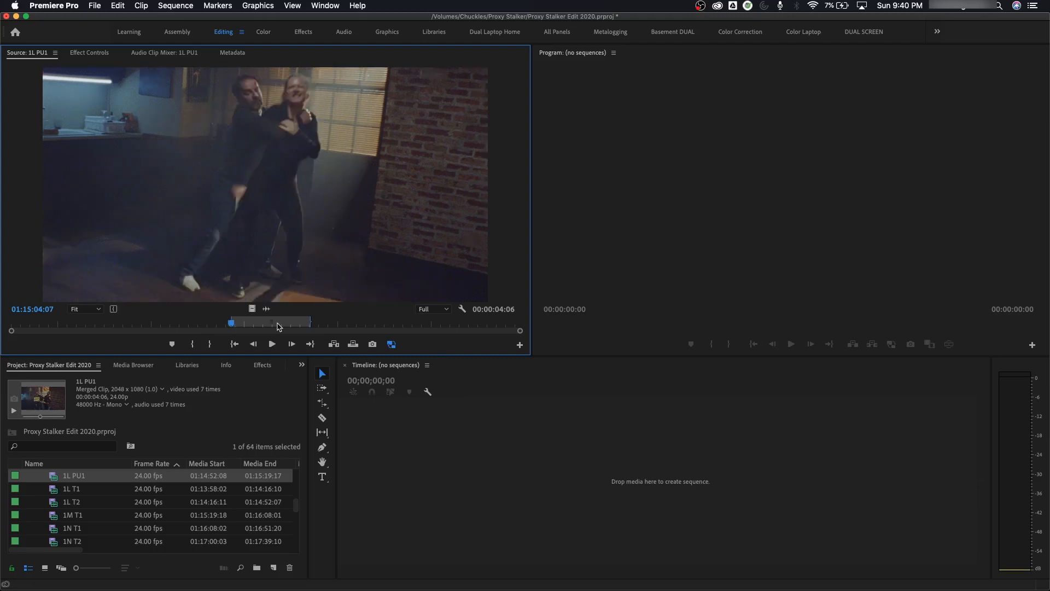
{"action": "key", "text": "shift+o"}
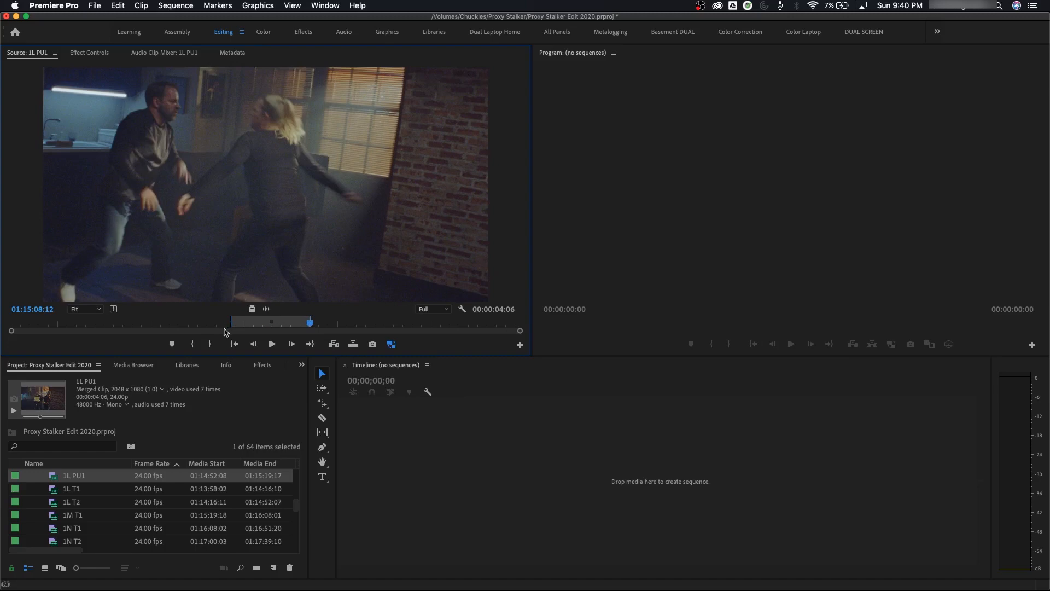
- Try moving the In point of 1L PU1 to 01:15:02:22 and undo that change
{"action": "left_click", "coordinate": [206, 327]}
{"action": "left_click_drag", "start_coordinate": [206, 326], "coordinate": [209, 326]}
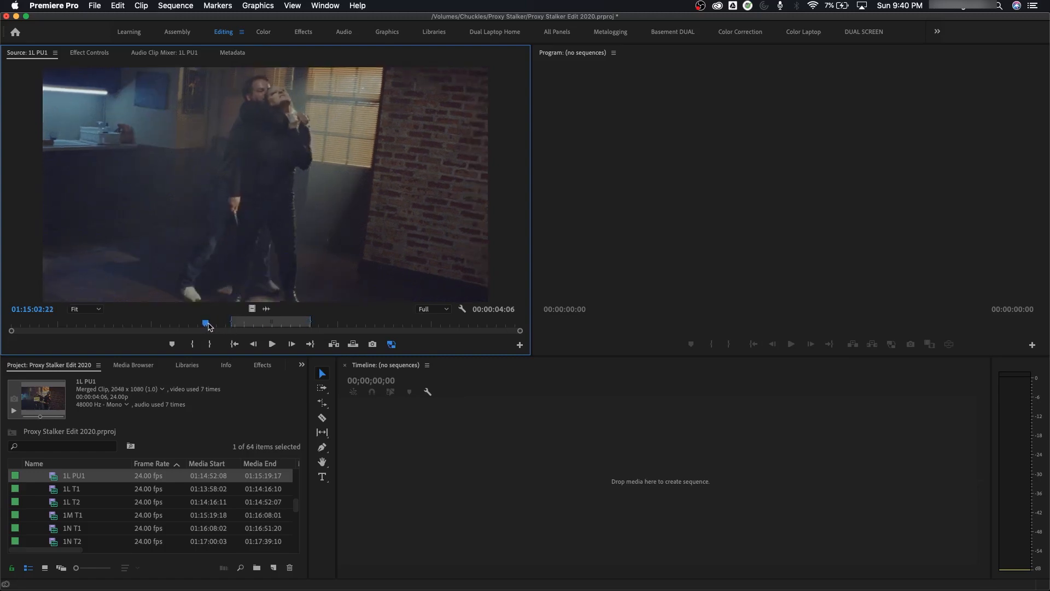
{"action": "key", "text": "i"}
{"action": "key", "text": "super+z"}
- Scrub 1L PU1 back to its start and step forward through the slate frames to 01:14:53:00
{"action": "left_click", "coordinate": [182, 325]}
{"action": "left_click_drag", "start_coordinate": [182, 325], "coordinate": [13, 330]}
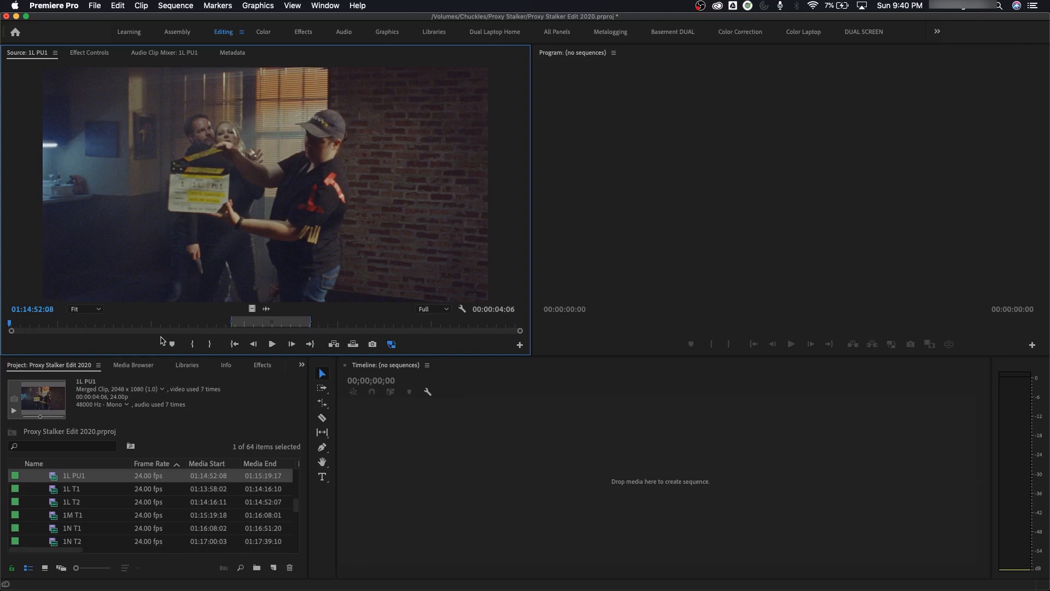
{"action": "key", "text": "Right"}
{"action": "key", "text": "Right"}
{"action": "key", "text": "Right"}
{"action": "key", "text": "Right"}
{"action": "key", "text": "Right"}
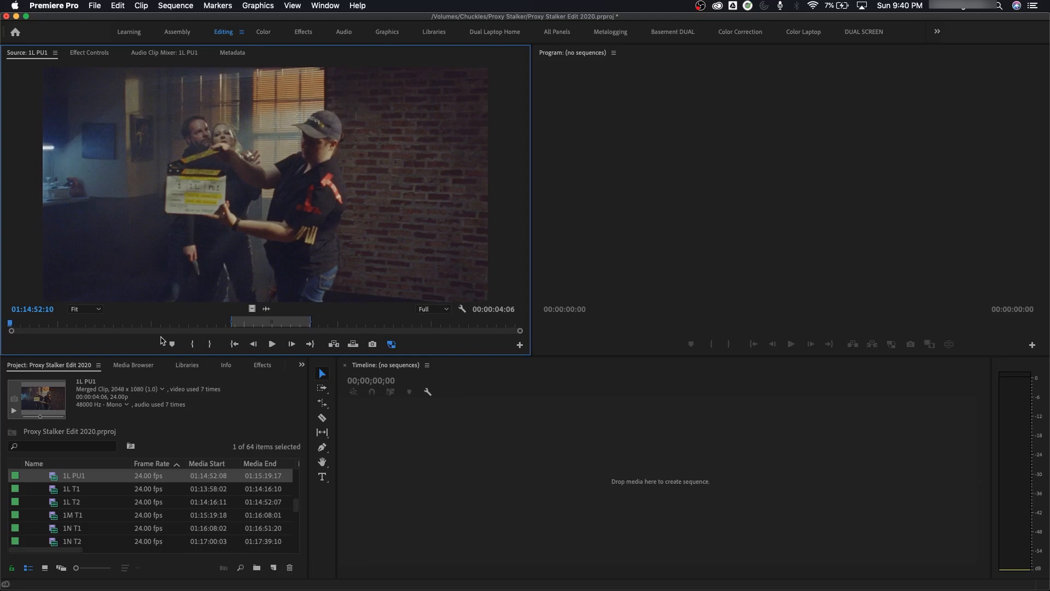
{"action": "key", "text": "Right"}
{"action": "key", "text": "Right"}
{"action": "key", "text": "Right"}
{"action": "key", "text": "Right"}
{"action": "key", "text": "Right"}
{"action": "key", "text": "Right"}
{"action": "key", "text": "Right"}
{"action": "key", "text": "Right"}
{"action": "key", "text": "Right"}
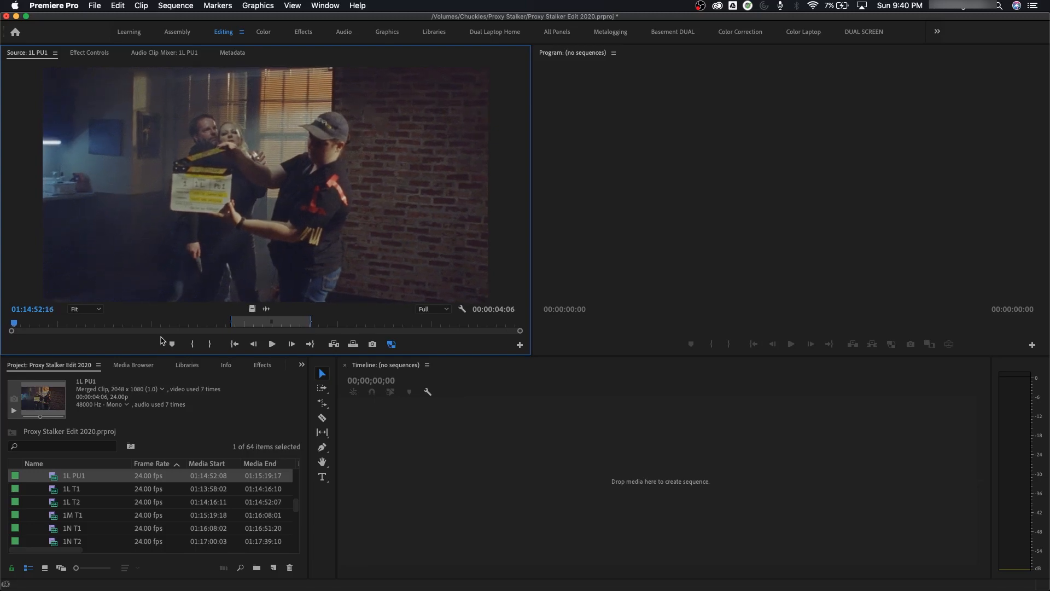
{"action": "key", "text": "Right"}
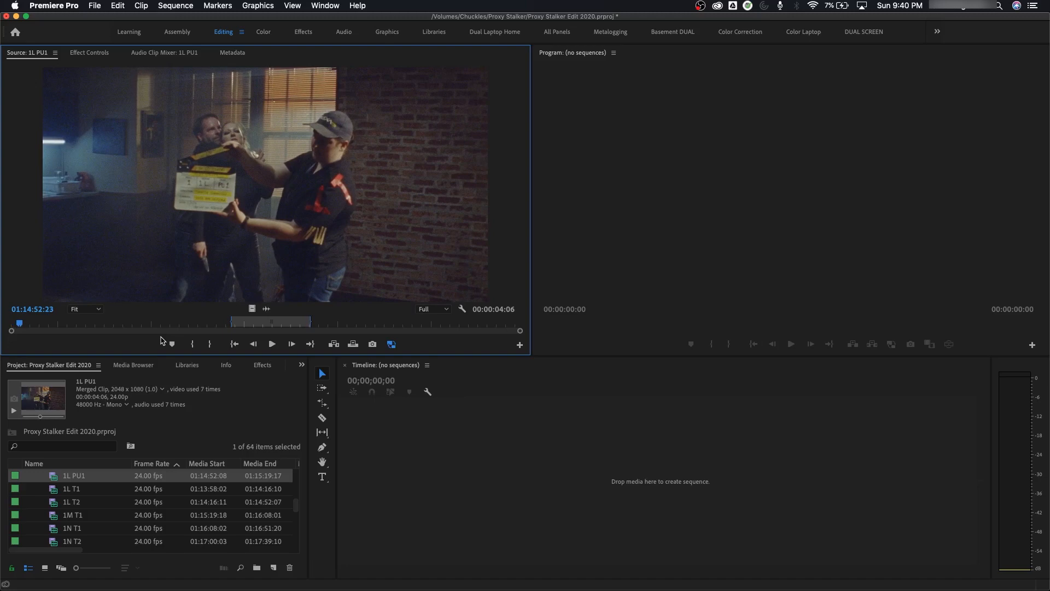
{"action": "key", "text": "Right"}
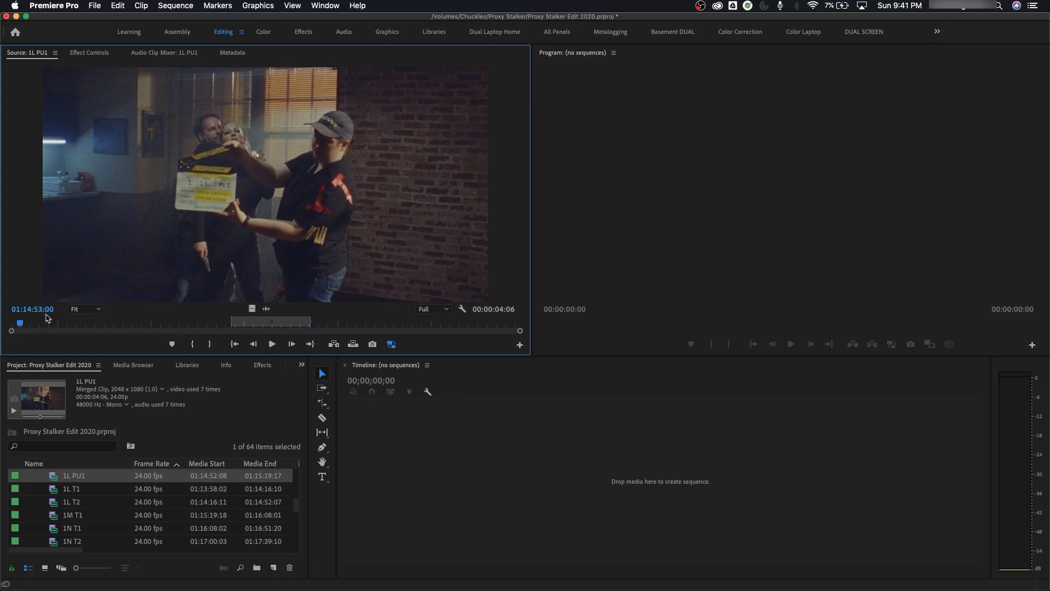
- Advance 1L PU1 one frame at a time through a full second to 01:14:54:00
{"action": "key", "text": "Right"}
{"action": "key", "text": "Right"}
{"action": "key", "text": "Right"}
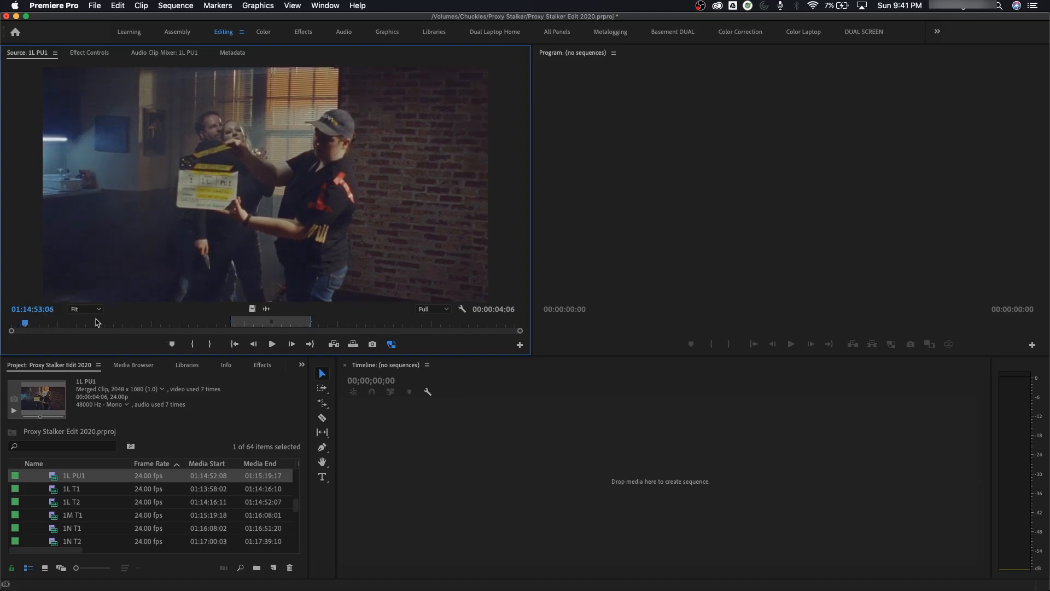
{"action": "key", "text": "Right"}
{"action": "key", "text": "Right"}
{"action": "key", "text": "Right"}
{"action": "key", "text": "Right"}
{"action": "key", "text": "Right"}
{"action": "key", "text": "Right"}
{"action": "key", "text": "Right"}
{"action": "key", "text": "Right"}
{"action": "key", "text": "Right"}
{"action": "key", "text": "Right"}
{"action": "key", "text": "Right"}
{"action": "key", "text": "Right"}
{"action": "key", "text": "Right"}
{"action": "key", "text": "Right"}
{"action": "key", "text": "Right"}
{"action": "key", "text": "Right"}
{"action": "key", "text": "Right"}
{"action": "key", "text": "Right"}
{"action": "key", "text": "Right"}
{"action": "key", "text": "Right"}
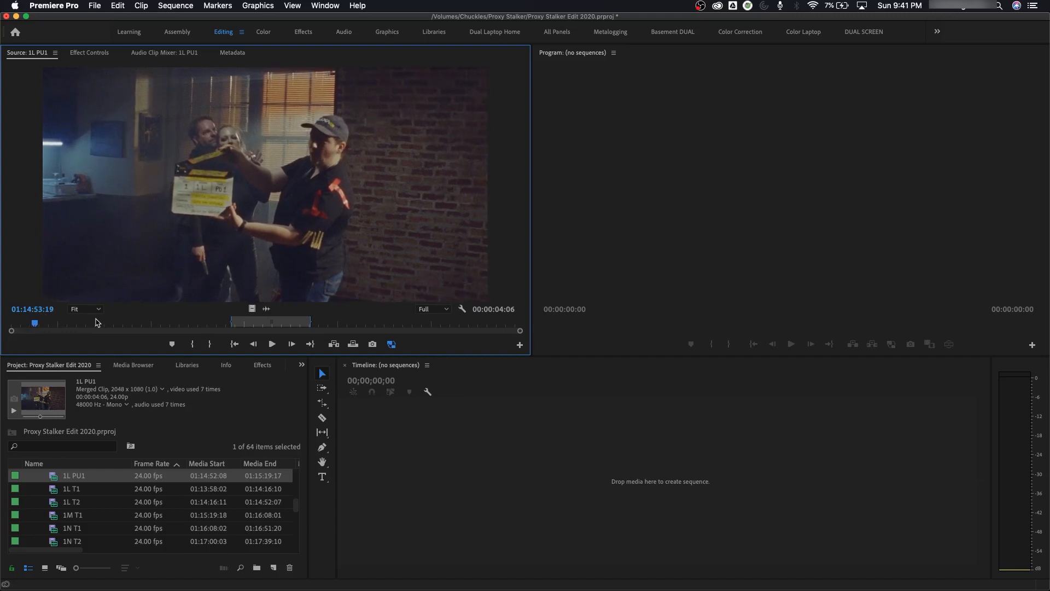
{"action": "key", "text": "Right"}
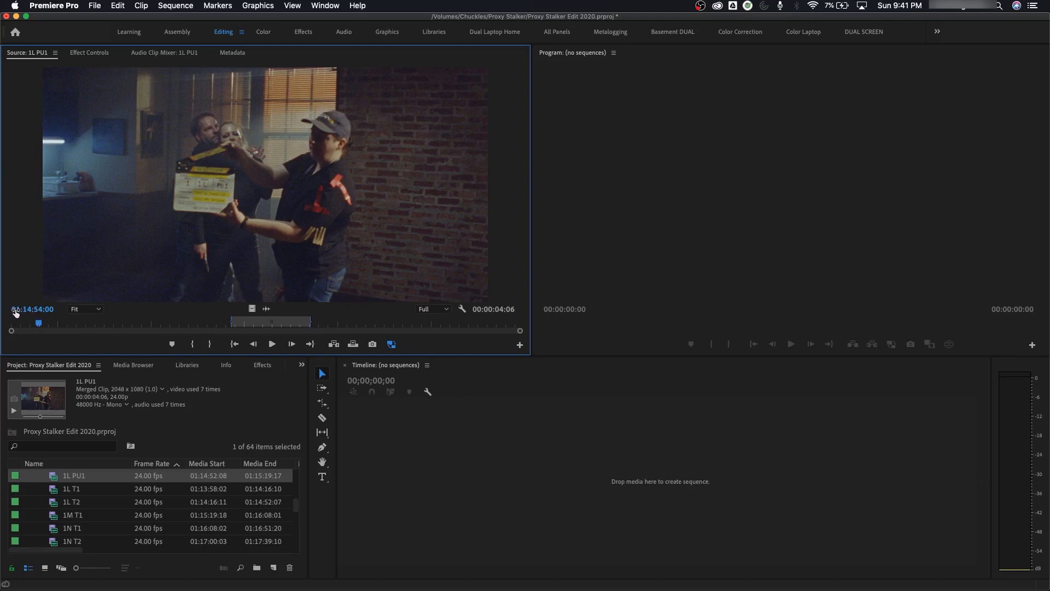
- Play the marked range of 1L PU1 from 01:15:07:12, and replay it from just after the In point
{"action": "left_click", "coordinate": [291, 323]}
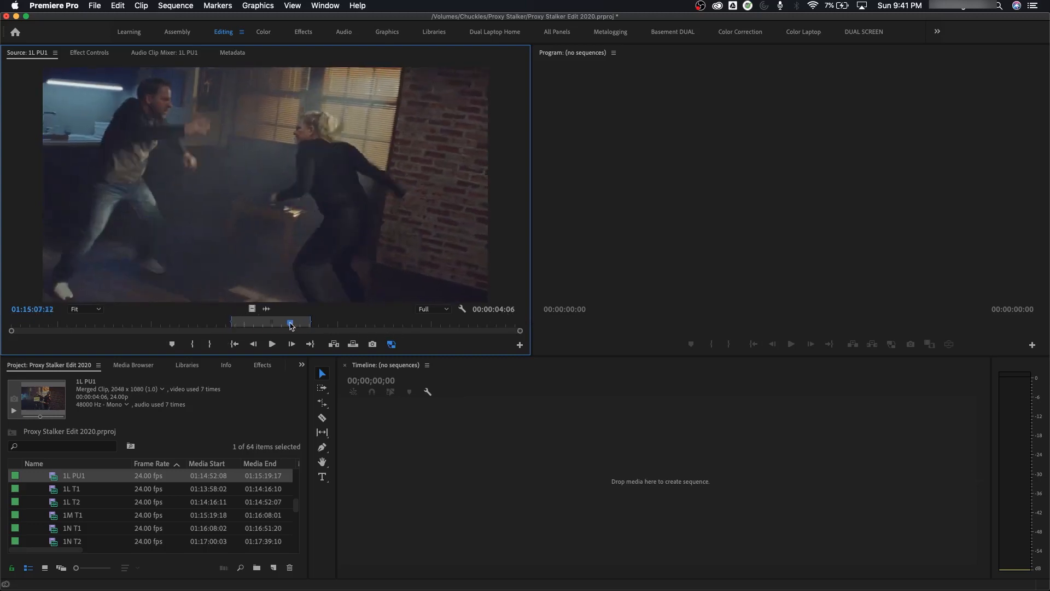
{"action": "key", "text": "space"}
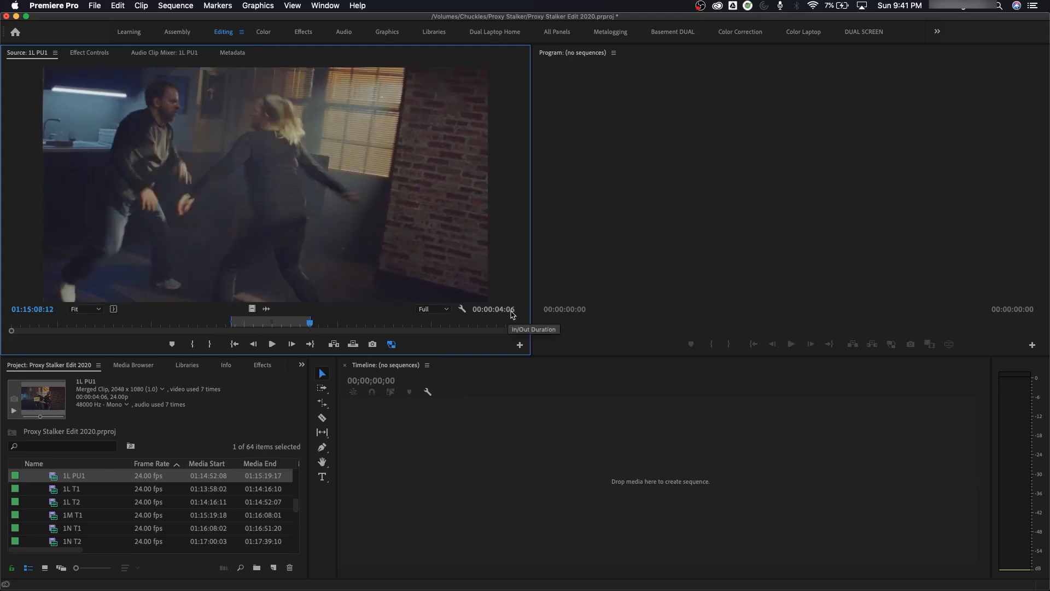
{"action": "left_click", "coordinate": [244, 324]}
{"action": "key", "text": "space"}
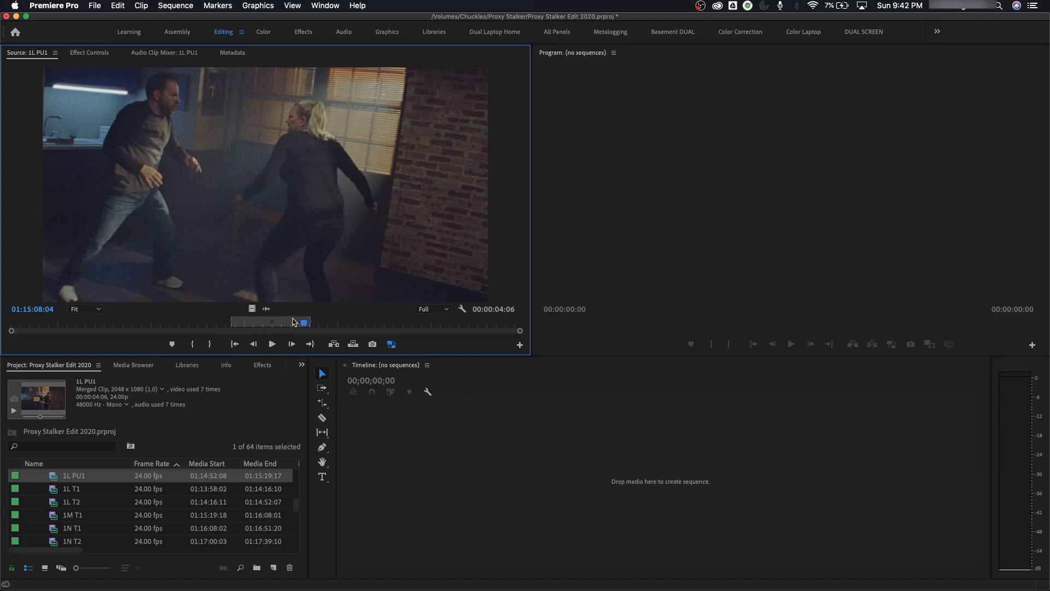
- Add a marker to 1L PU1 at 01:15:02:11, view its options without editing them, and undo the marker
{"action": "left_click_drag", "start_coordinate": [298, 323], "coordinate": [197, 324]}
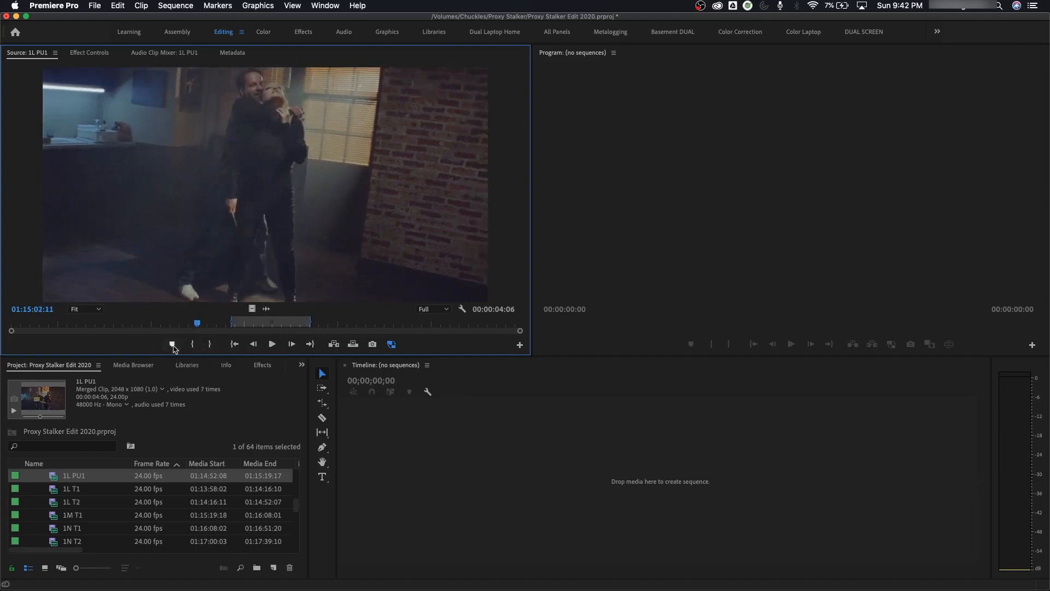
{"action": "left_click", "coordinate": [172, 343]}
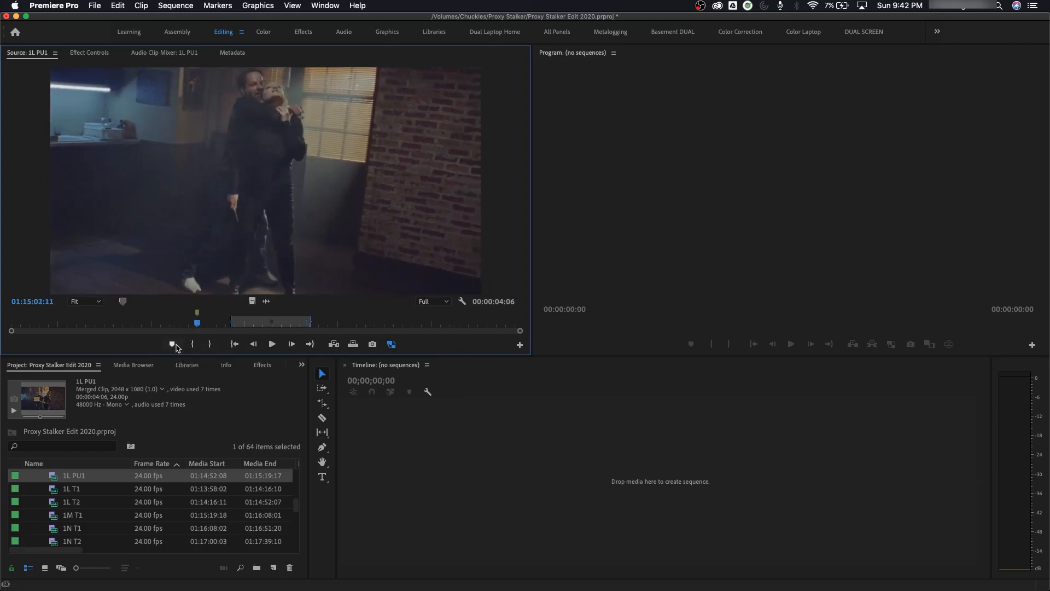
{"action": "double_click", "coordinate": [197, 314]}
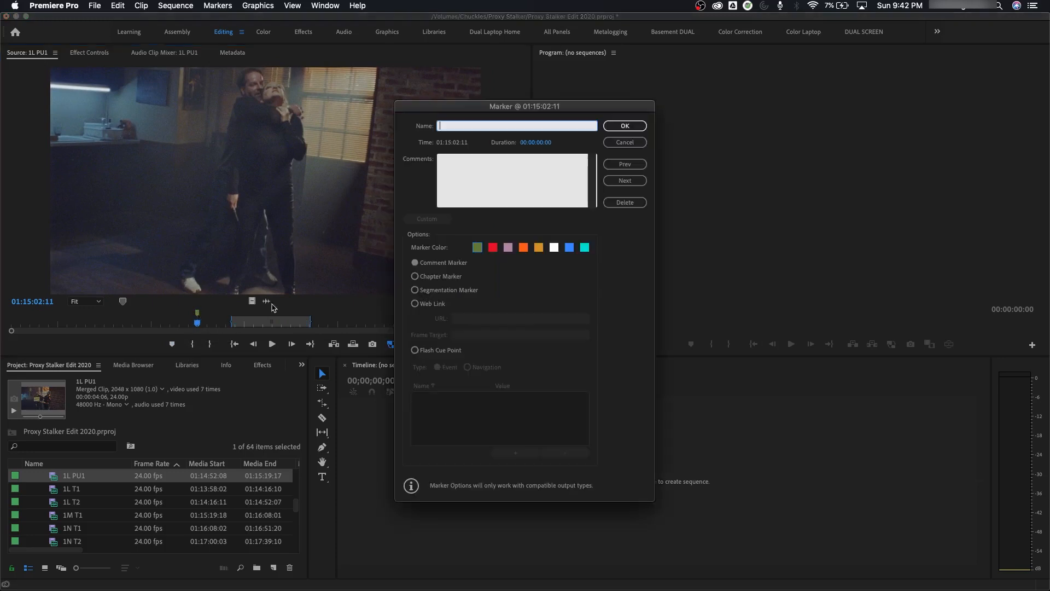
{"action": "left_click", "coordinate": [625, 143]}
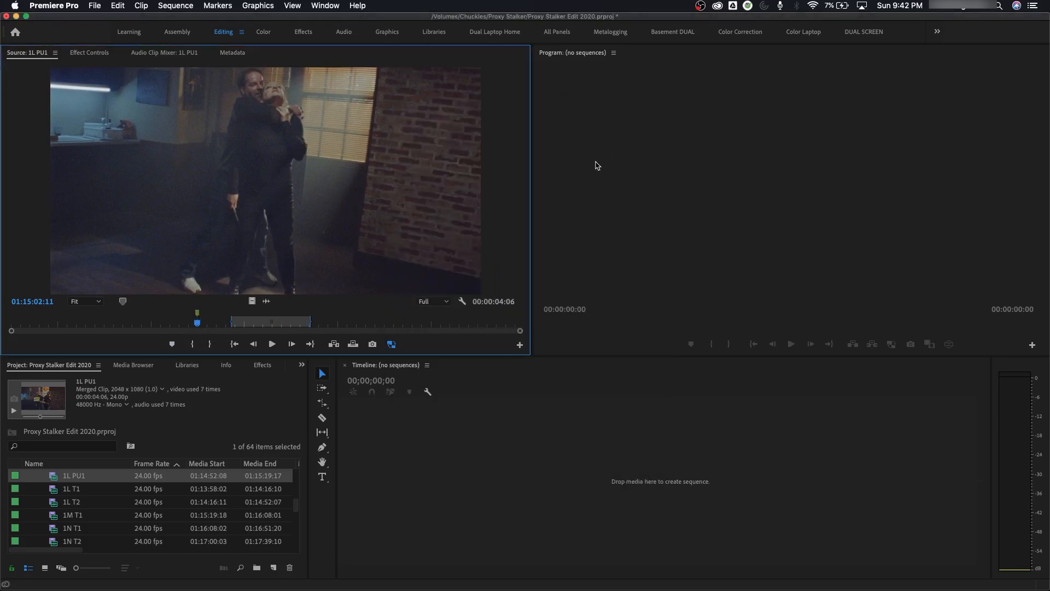
{"action": "key", "text": "super+z"}
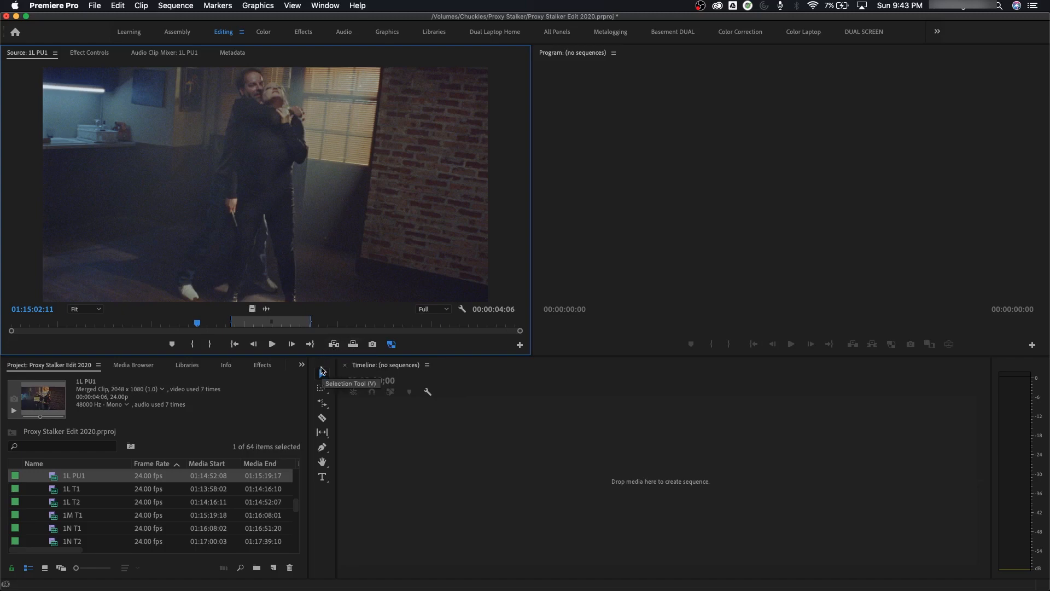
- Activate the Selection tool and select the 1 T1 merged clip in the SCENE 01 MERGED bin
{"action": "left_click", "coordinate": [322, 372]}
{"action": "scroll", "coordinate": [285, 519], "scroll_direction": "up", "scroll_amount": 4}
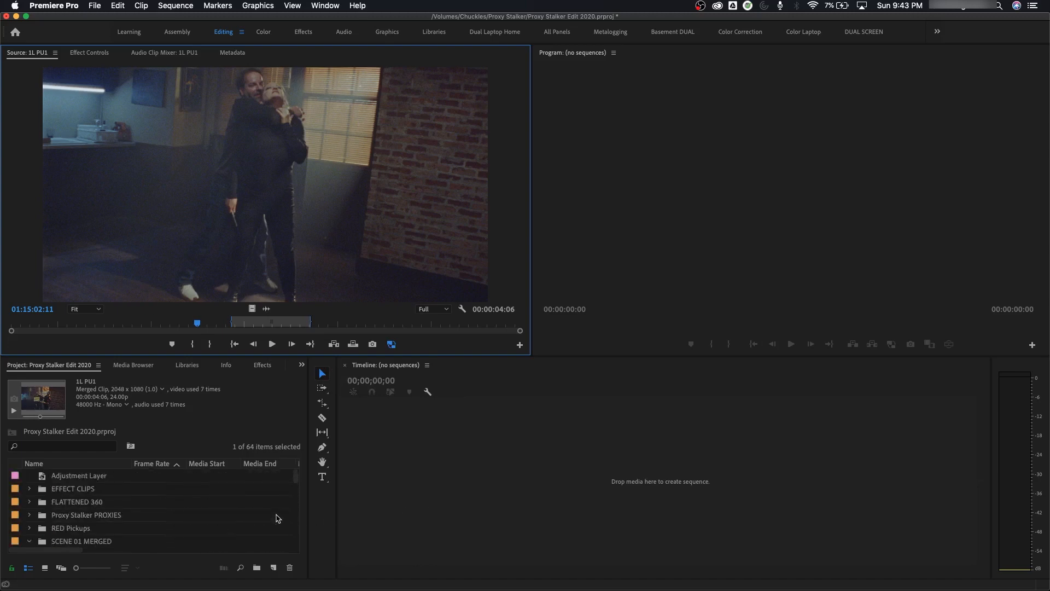
{"action": "scroll", "coordinate": [278, 518], "scroll_direction": "down", "scroll_amount": 2}
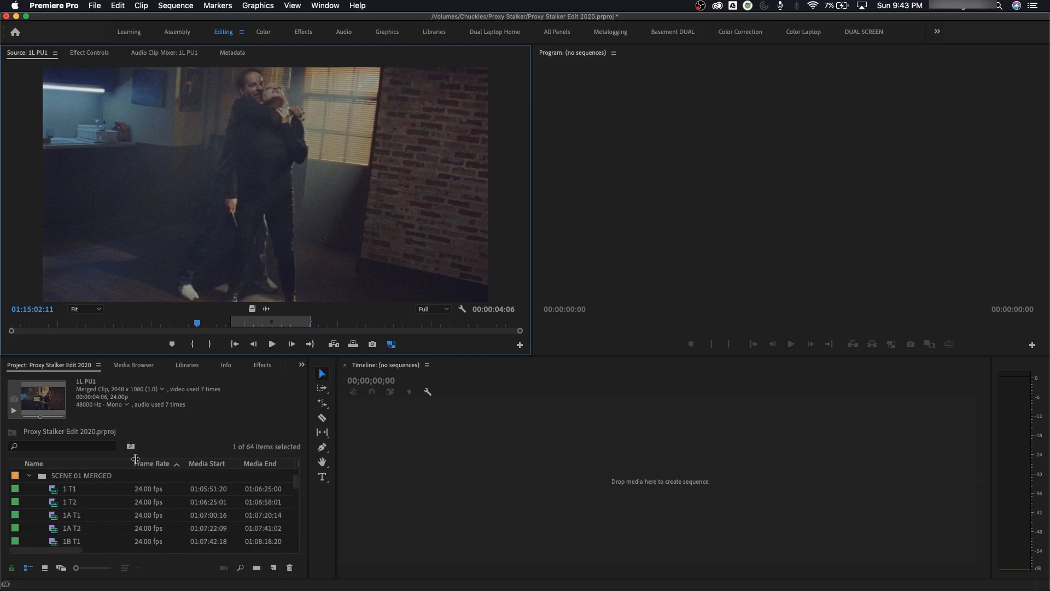
{"action": "left_click", "coordinate": [59, 489]}
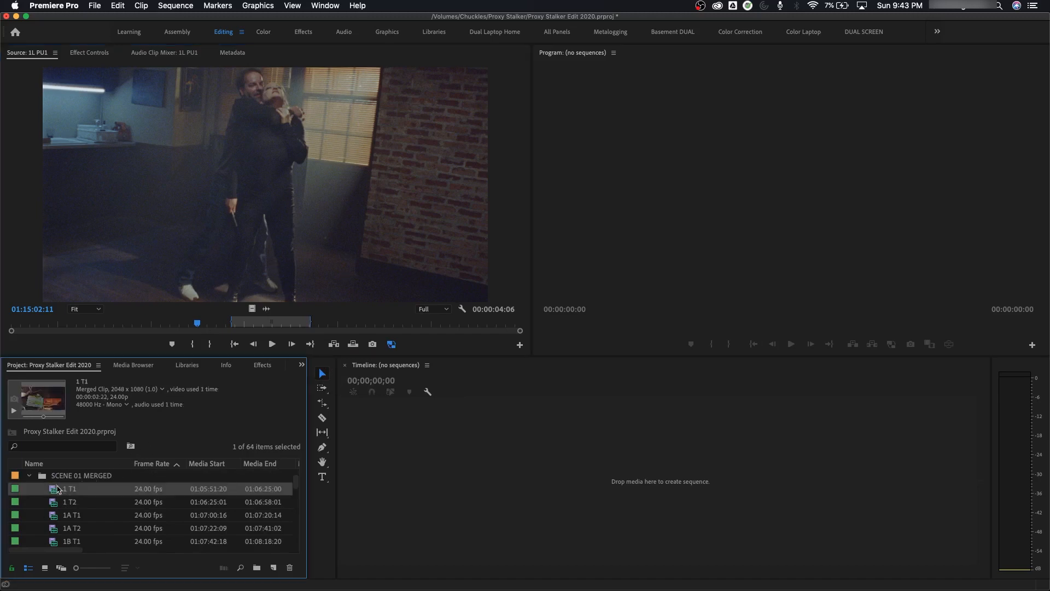
- Try creating a sequence from the marked 1L PU1 source clip in the empty timeline, and undo it
{"action": "left_click", "coordinate": [235, 186]}
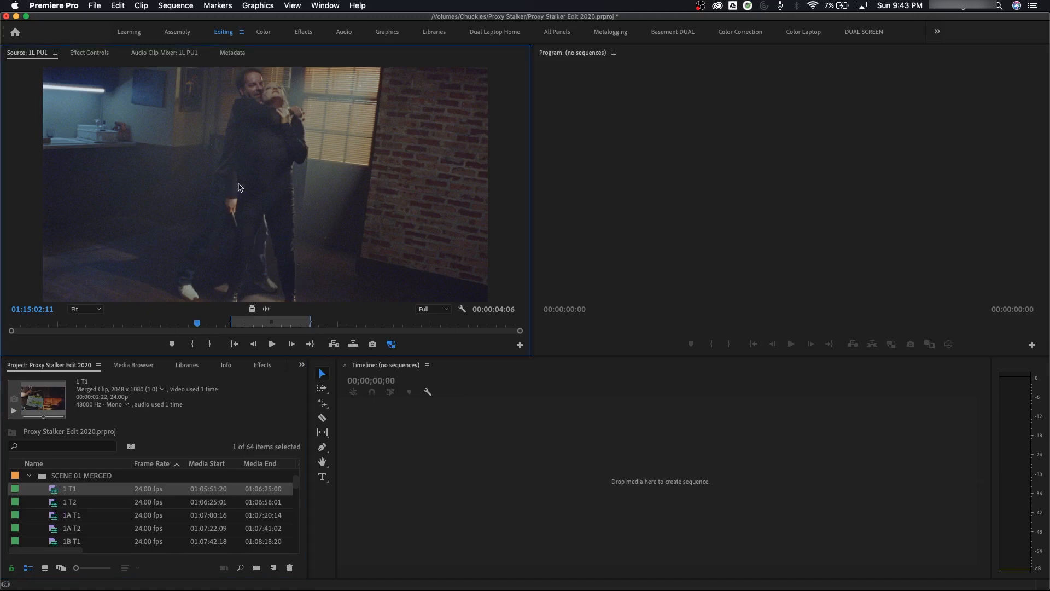
{"action": "left_click_drag", "start_coordinate": [354, 345], "coordinate": [575, 481]}
{"action": "left_click_drag", "start_coordinate": [641, 479], "coordinate": [546, 482]}
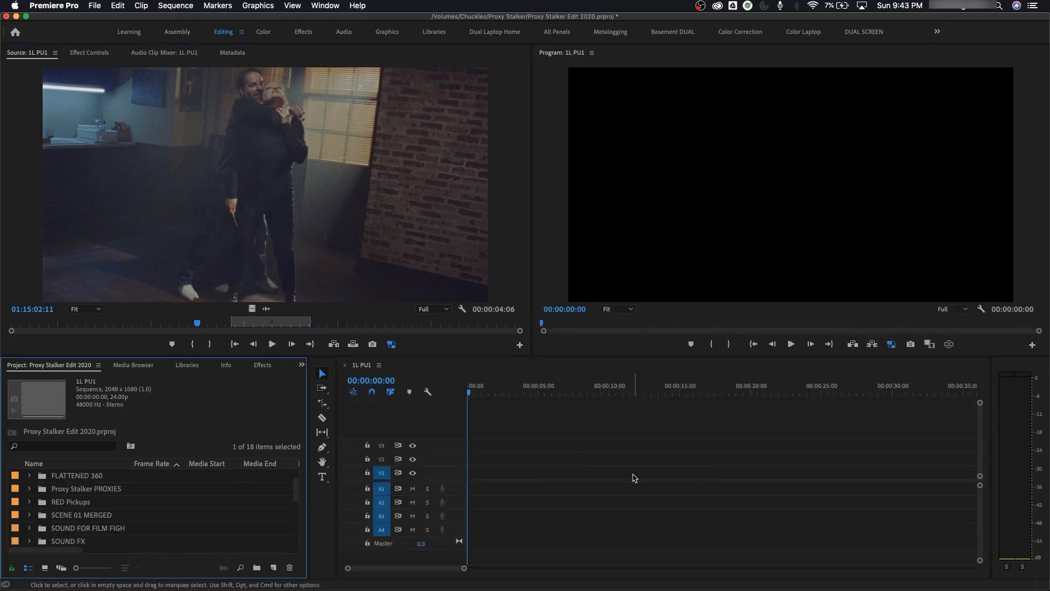
{"action": "key", "text": "super+z"}
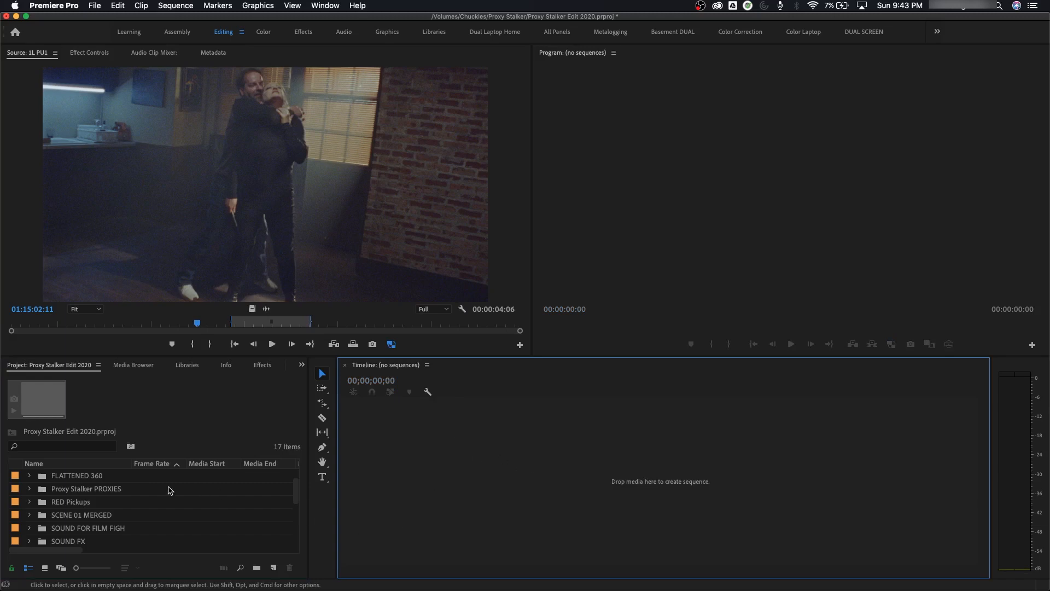
- Try creating a sequence from 1 T1.mov in the Proxy Stalker PROXIES bin with the New Item command, and undo it
{"action": "scroll", "coordinate": [142, 491], "scroll_direction": "down", "scroll_amount": 3}
{"action": "scroll", "coordinate": [125, 495], "scroll_direction": "up", "scroll_amount": 5}
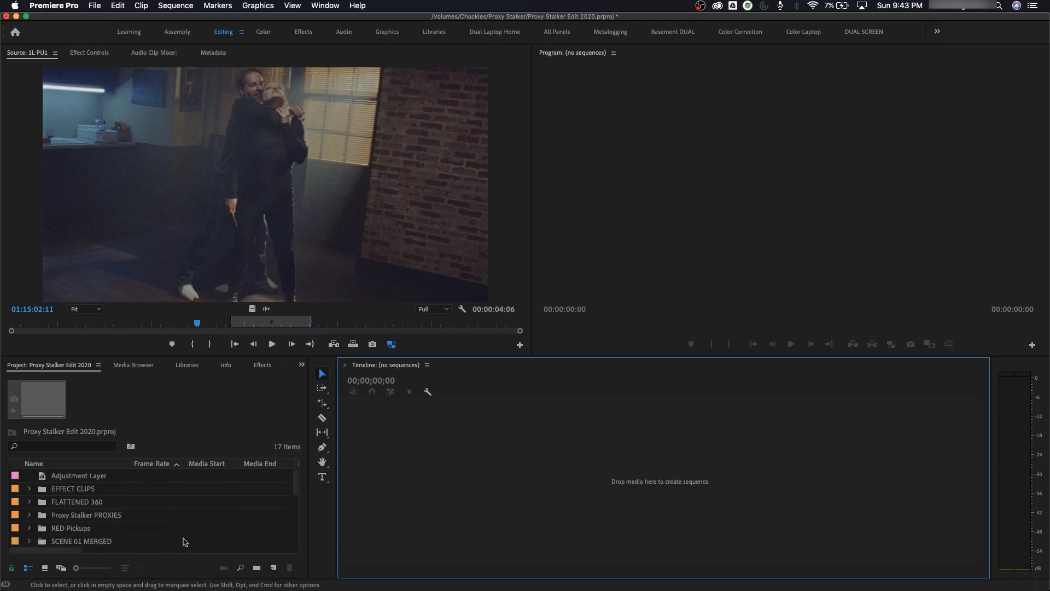
{"action": "key", "text": "grave"}
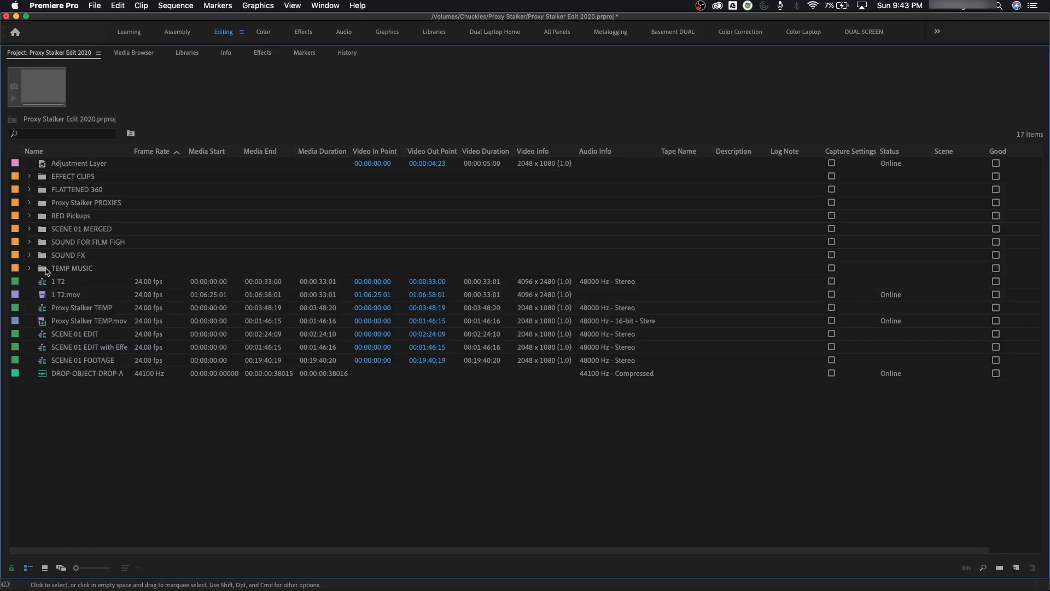
{"action": "left_click", "coordinate": [30, 204]}
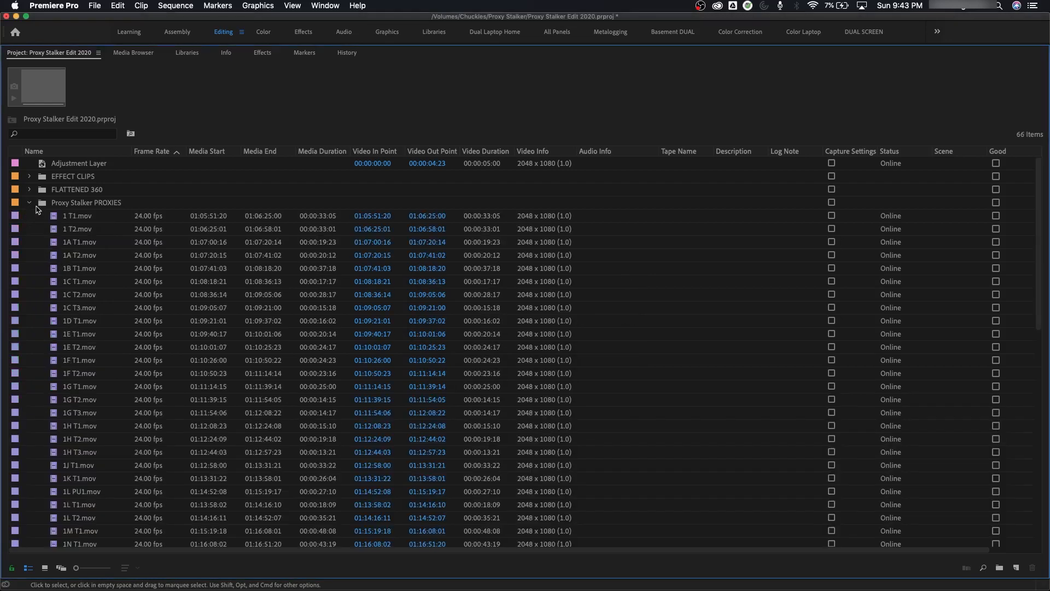
{"action": "left_click", "coordinate": [59, 219]}
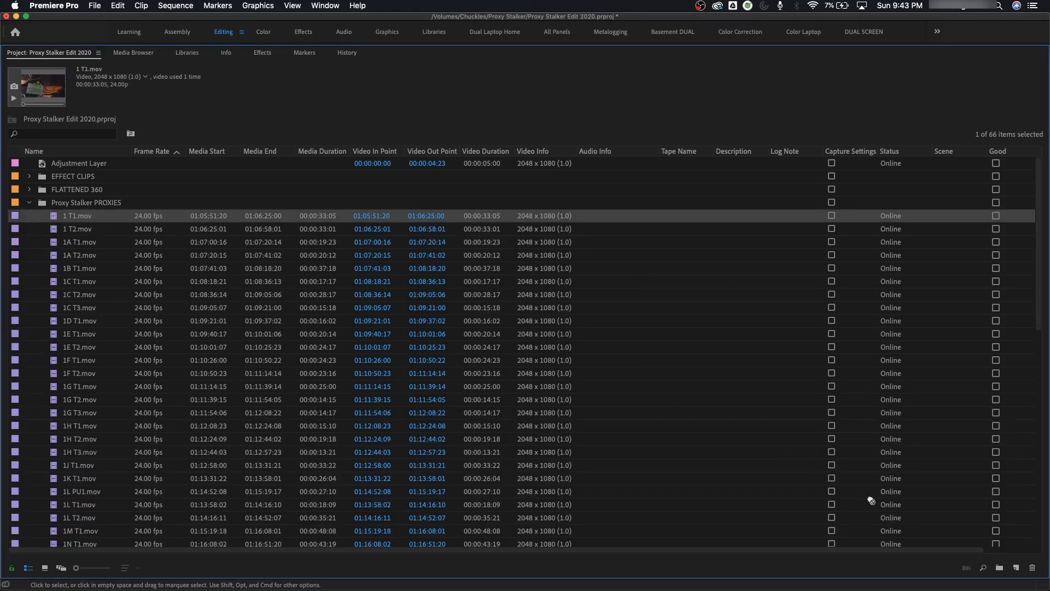
{"action": "left_click_drag", "start_coordinate": [1001, 546], "coordinate": [1015, 567]}
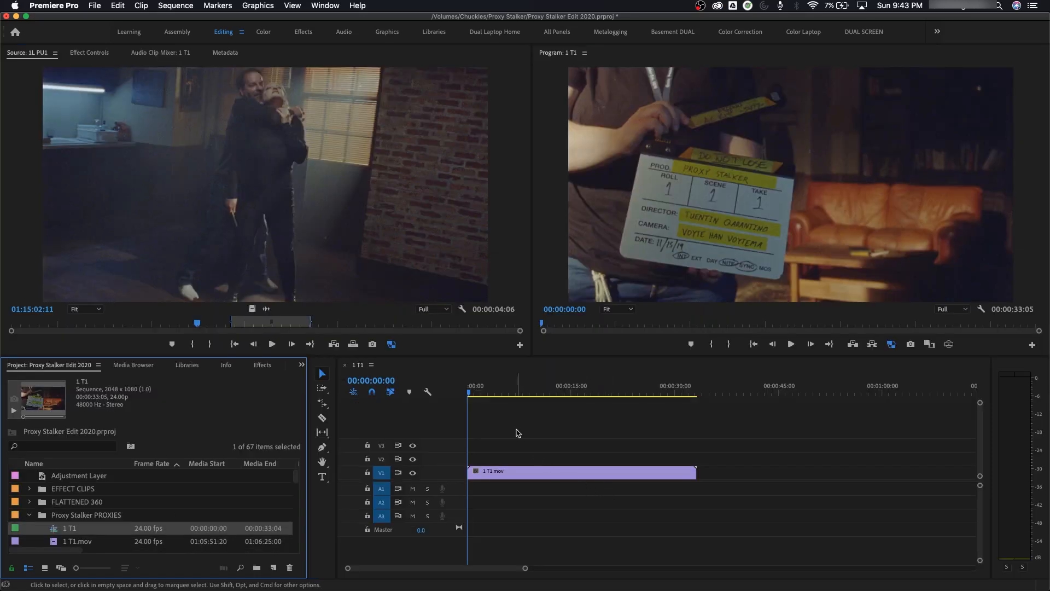
{"action": "key", "text": "super+z"}
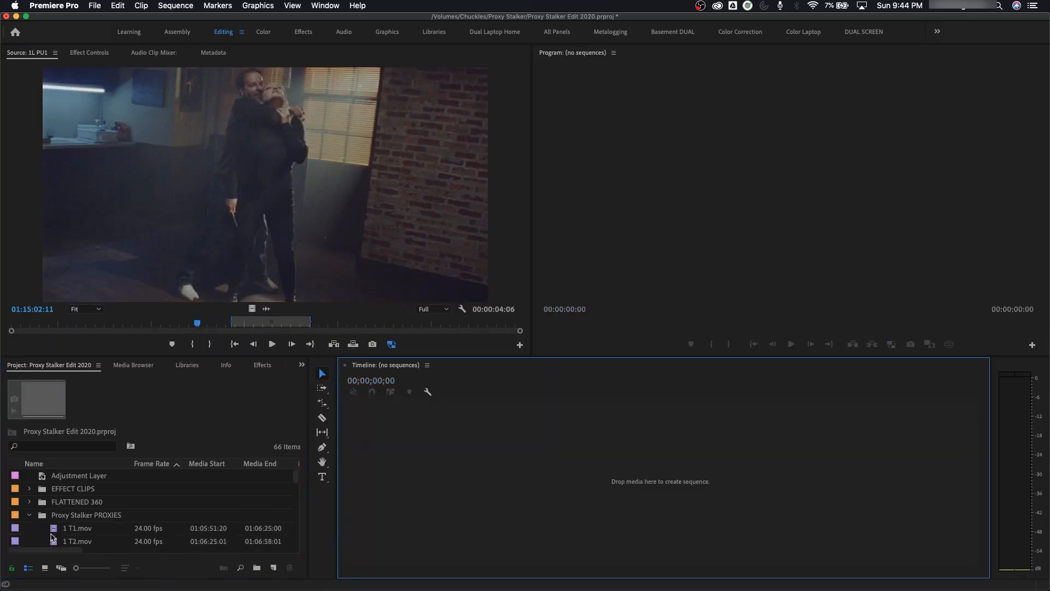
- Try creating a sequence by placing 1 T1.mov in the empty timeline, undo it, and collapse the Proxy Stalker PROXIES bin
{"action": "left_click", "coordinate": [54, 531]}
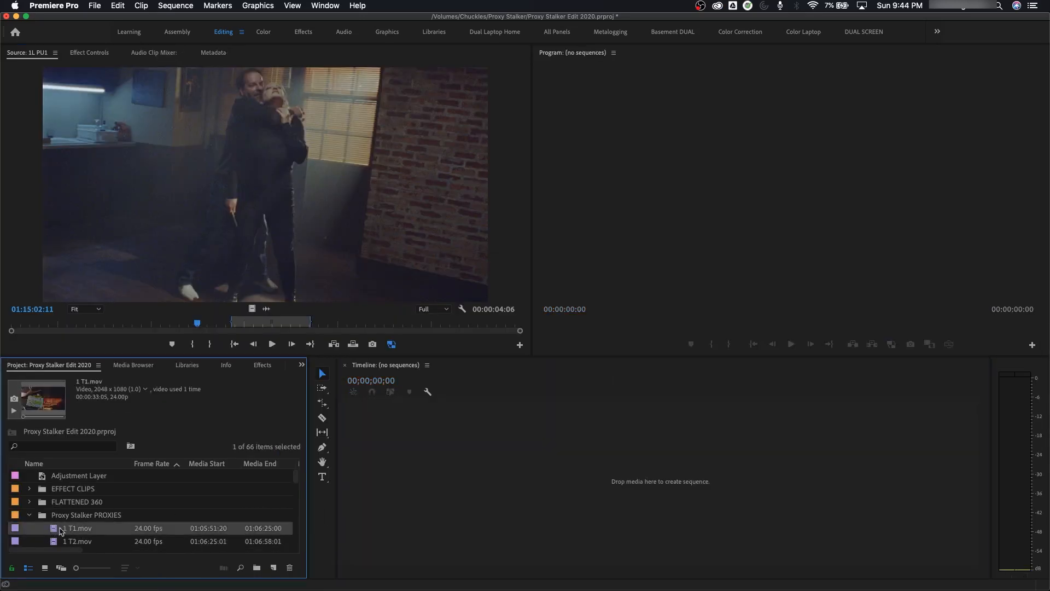
{"action": "left_click_drag", "start_coordinate": [62, 530], "coordinate": [600, 454]}
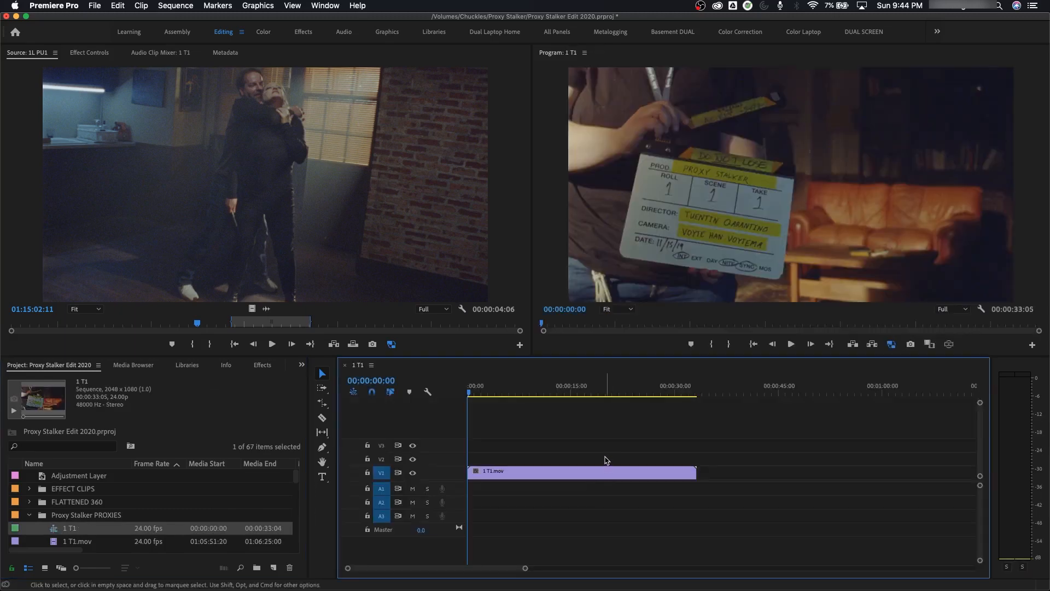
{"action": "left_click", "coordinate": [606, 472]}
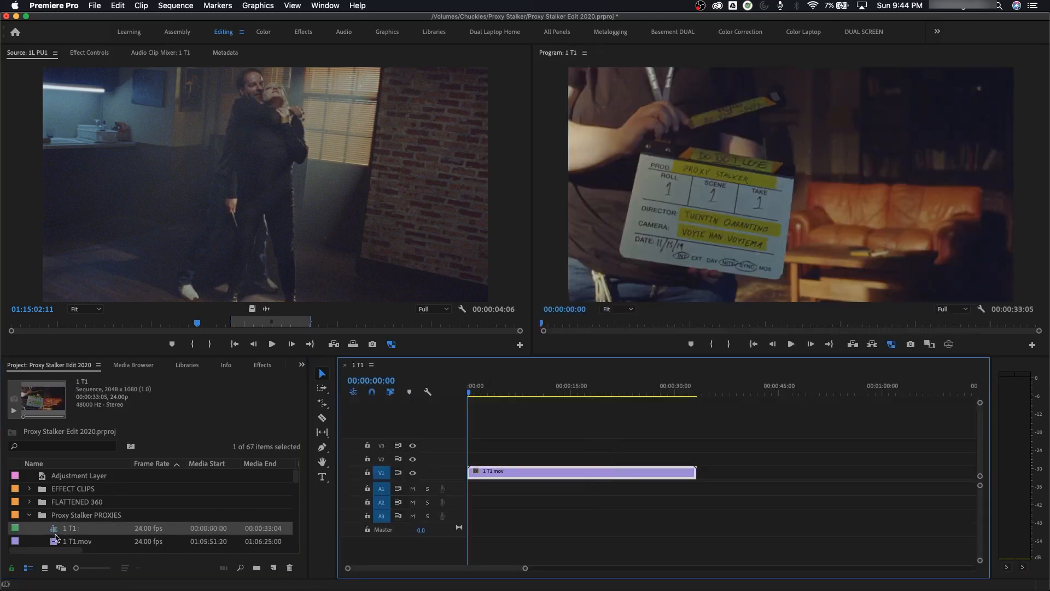
{"action": "left_click_drag", "start_coordinate": [516, 444], "coordinate": [498, 485]}
{"action": "key", "text": "super+z"}
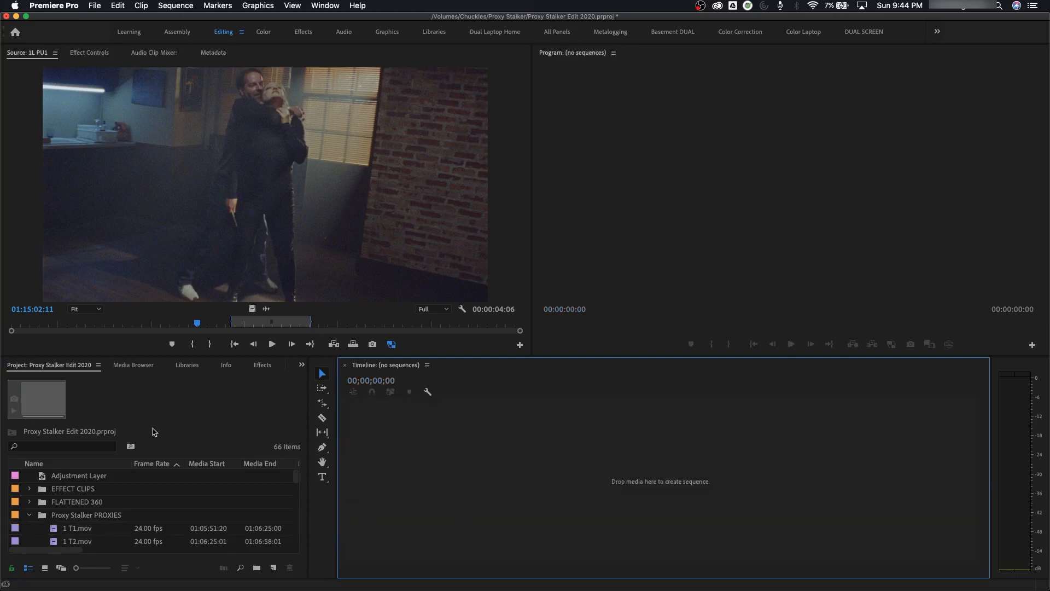
{"action": "left_click", "coordinate": [29, 515]}
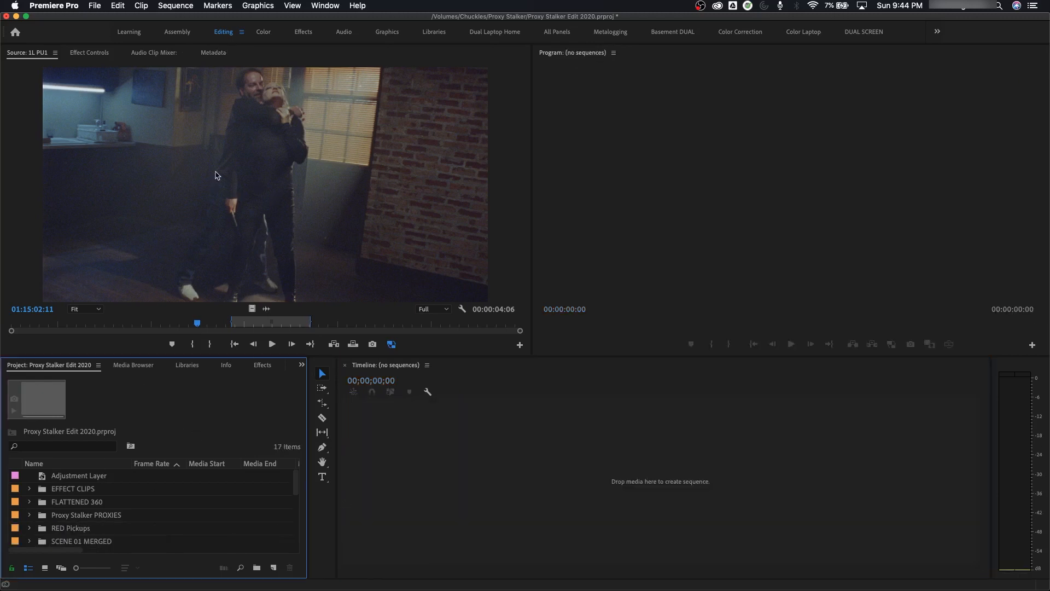
- Create a sequence from the marked 1L PU1 source clip in the empty timeline, and delete the placed clip from it
{"action": "left_click_drag", "start_coordinate": [219, 169], "coordinate": [533, 474]}
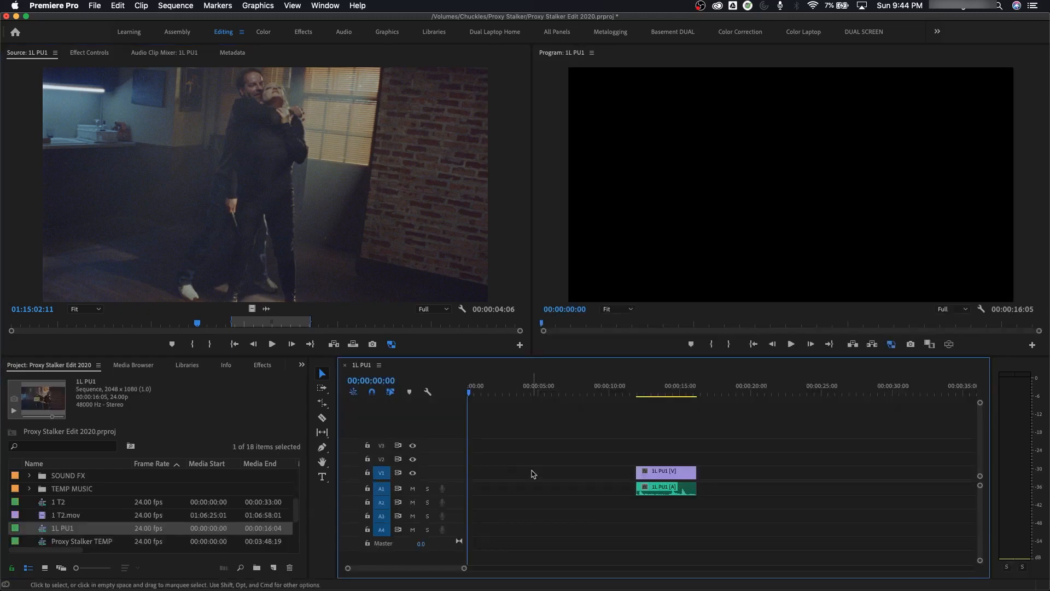
{"action": "left_click", "coordinate": [656, 485]}
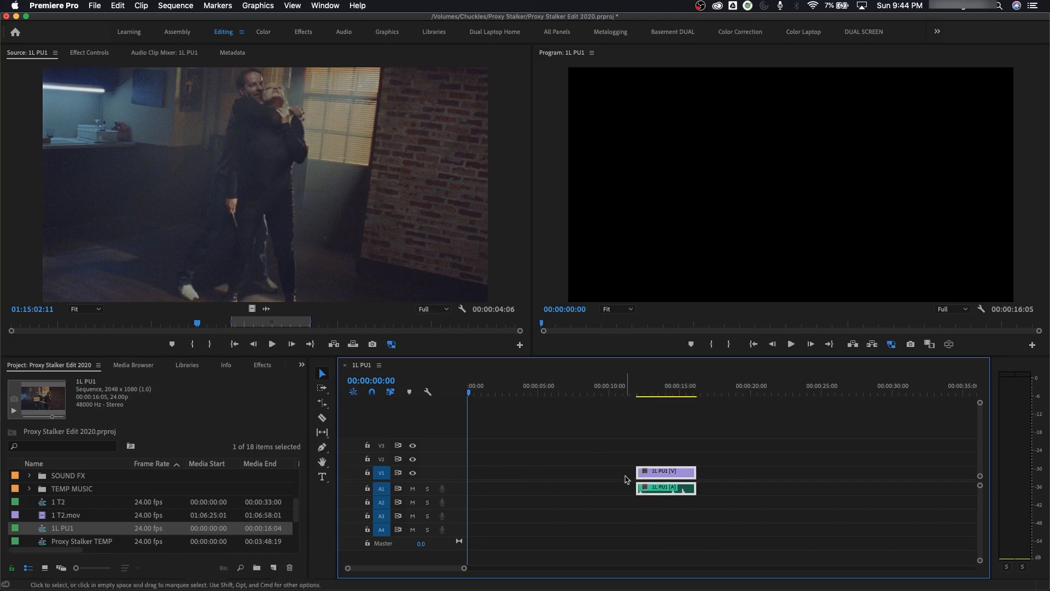
{"action": "left_click_drag", "start_coordinate": [670, 458], "coordinate": [654, 514]}
{"action": "key", "text": "Delete"}
- Try inserting the marked 1L PU1 range at the start of the sequence, return the playhead to 00:00:00:00, and undo the insert
{"action": "key", "text": "shift+2"}
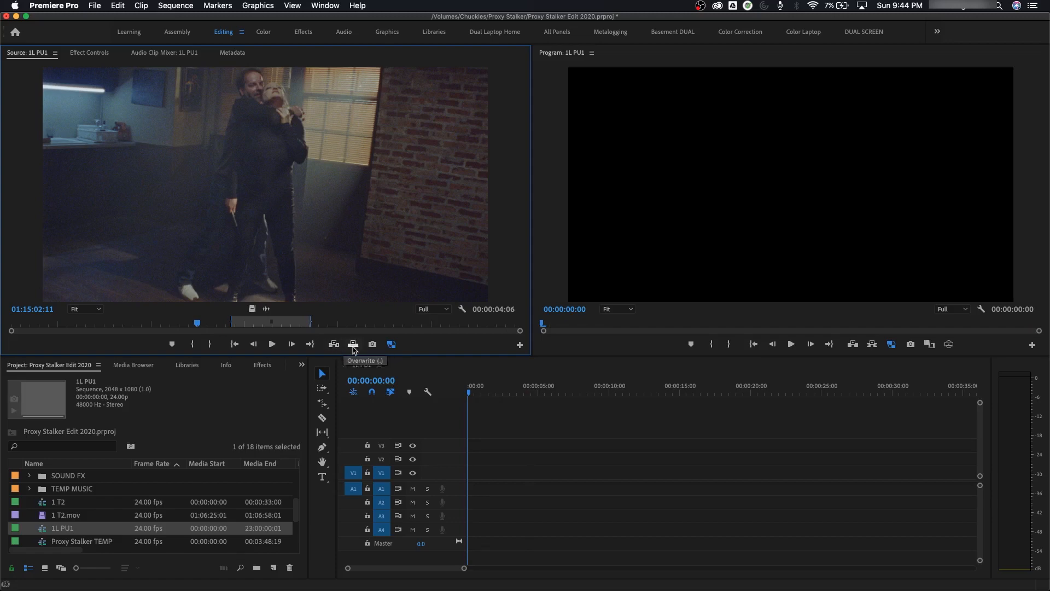
{"action": "key", "text": "comma"}
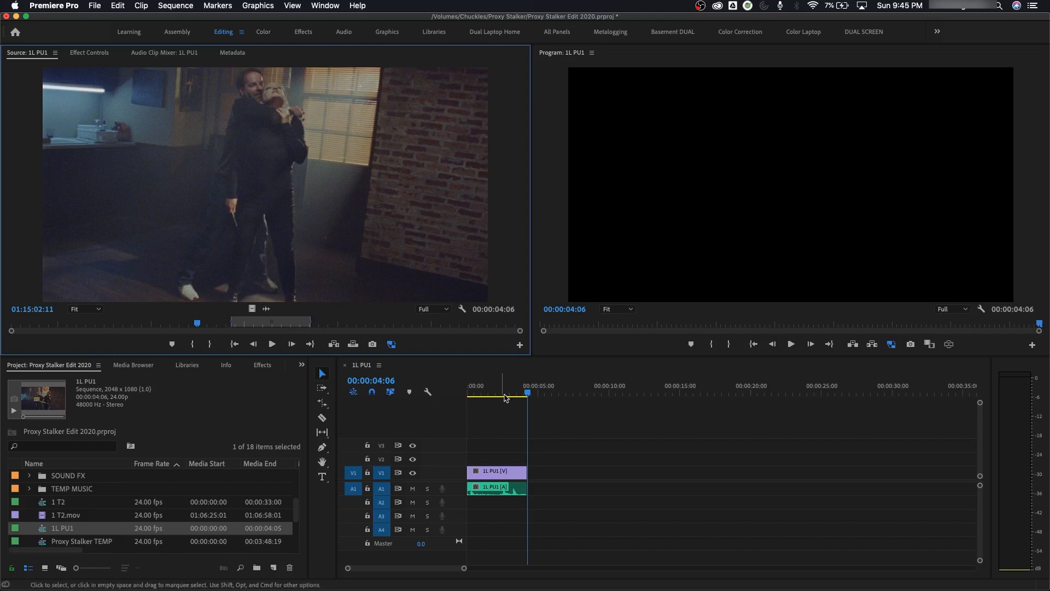
{"action": "left_click_drag", "start_coordinate": [505, 398], "coordinate": [463, 397]}
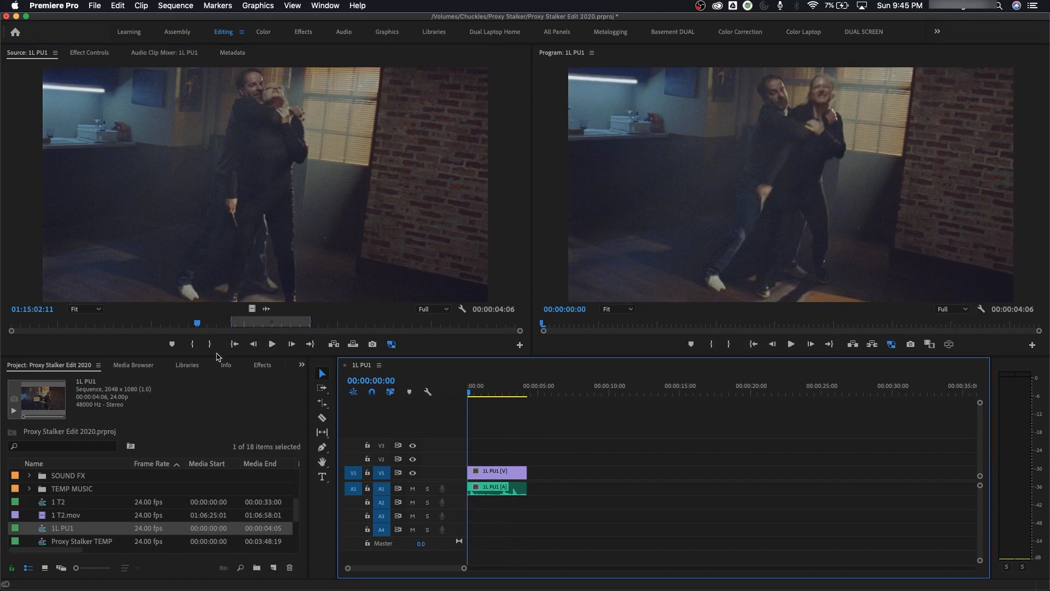
{"action": "key", "text": "super+z"}
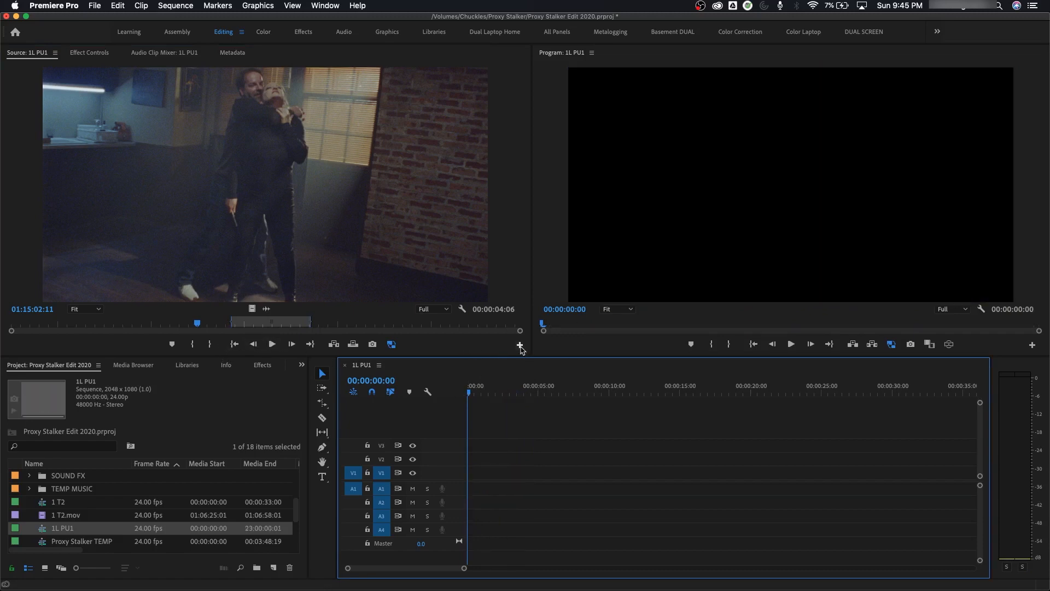
- Look through the Source Monitor's Button Editor and cancel it without customizing any buttons
{"action": "left_click", "coordinate": [519, 345]}
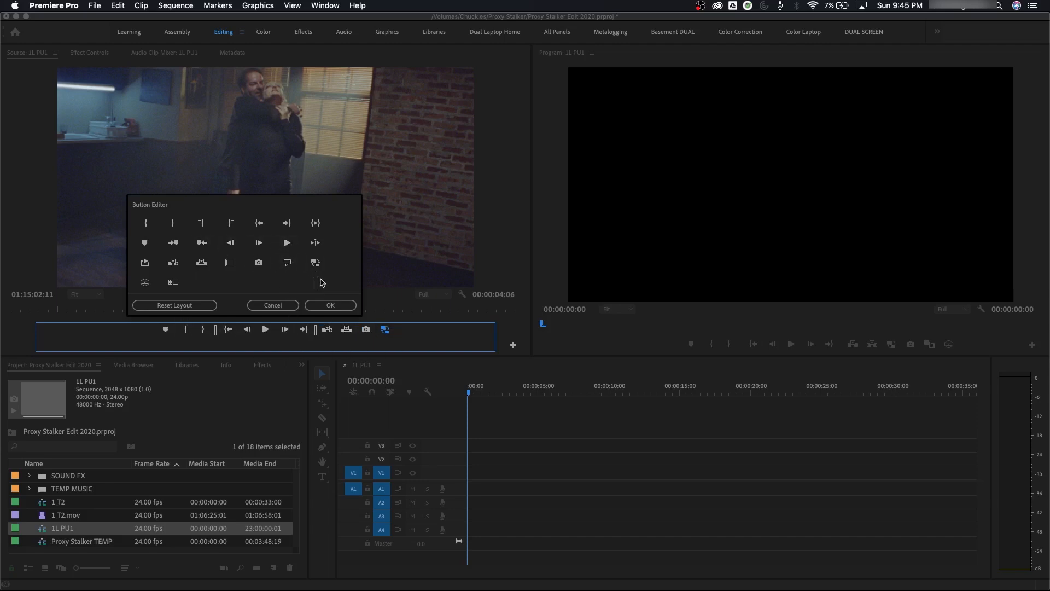
{"action": "left_click", "coordinate": [277, 307]}
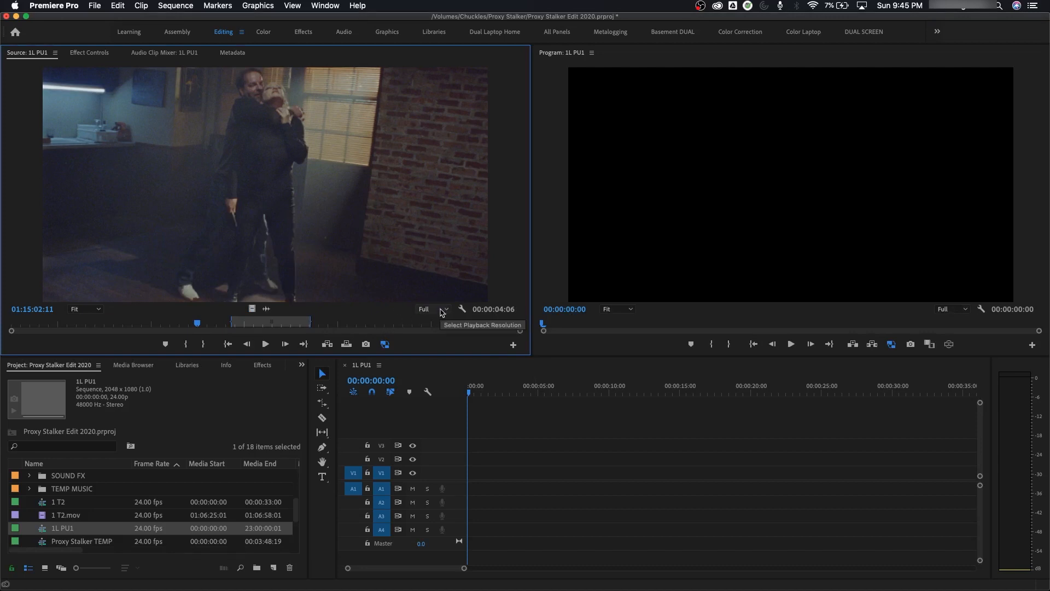
- Set the playback resolution of both the Source Monitor and the Program Monitor to 1/2
{"action": "left_click", "coordinate": [443, 311]}
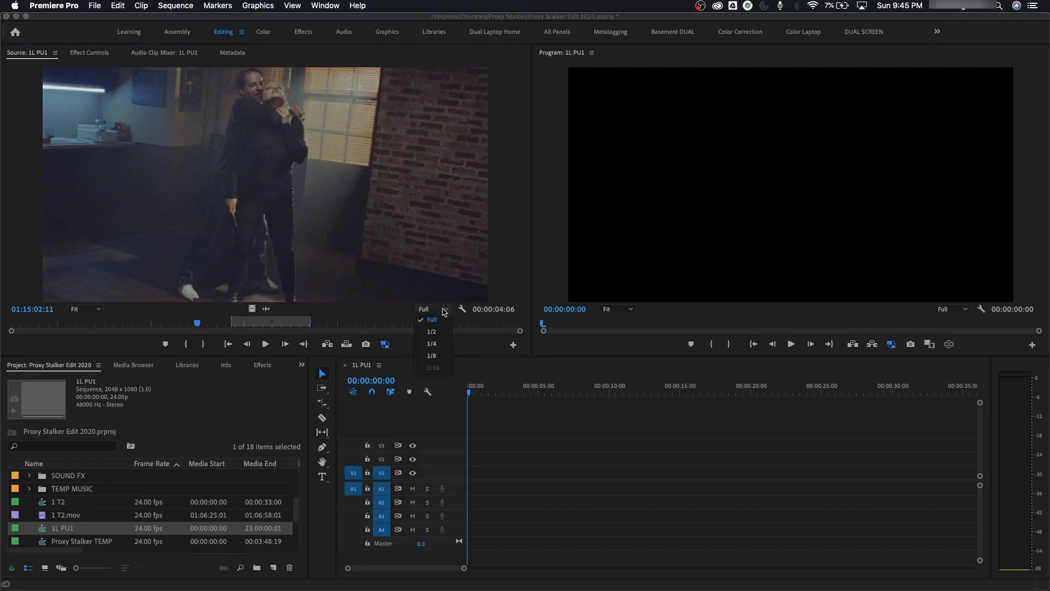
{"action": "left_click", "coordinate": [438, 336]}
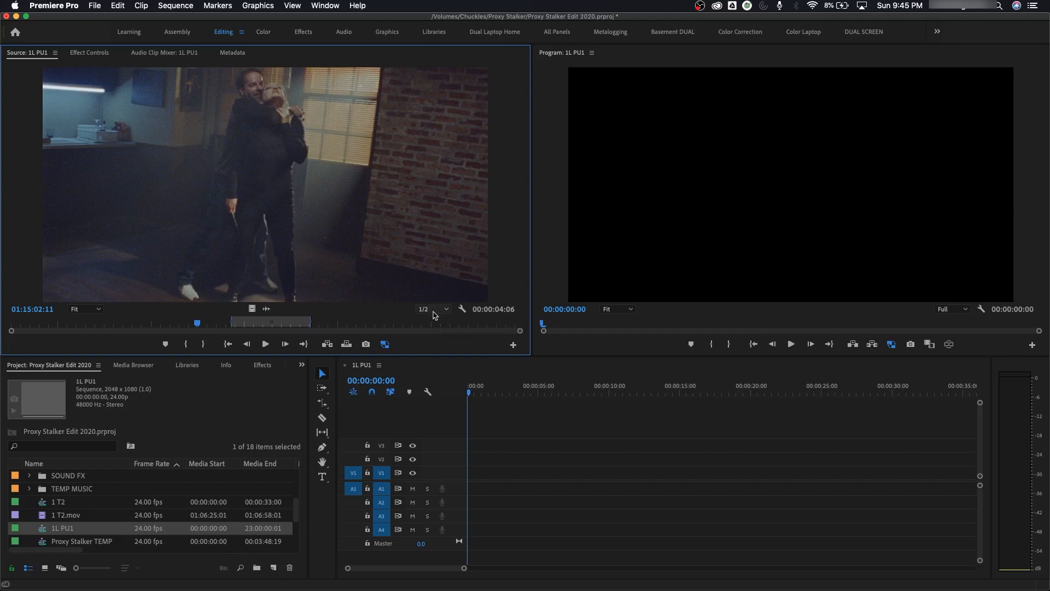
{"action": "left_click", "coordinate": [434, 312]}
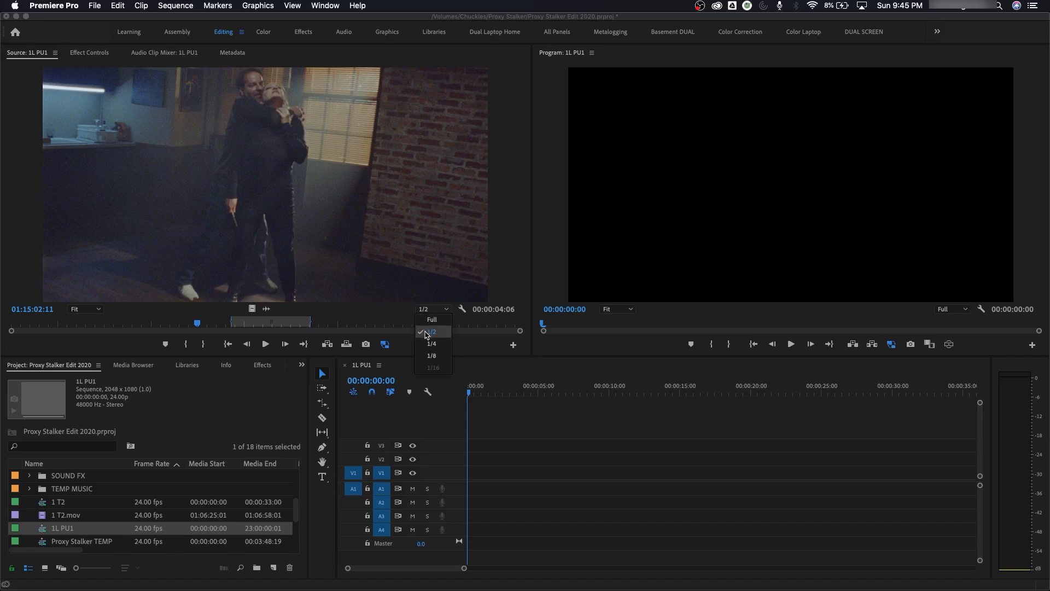
{"action": "left_click", "coordinate": [429, 332]}
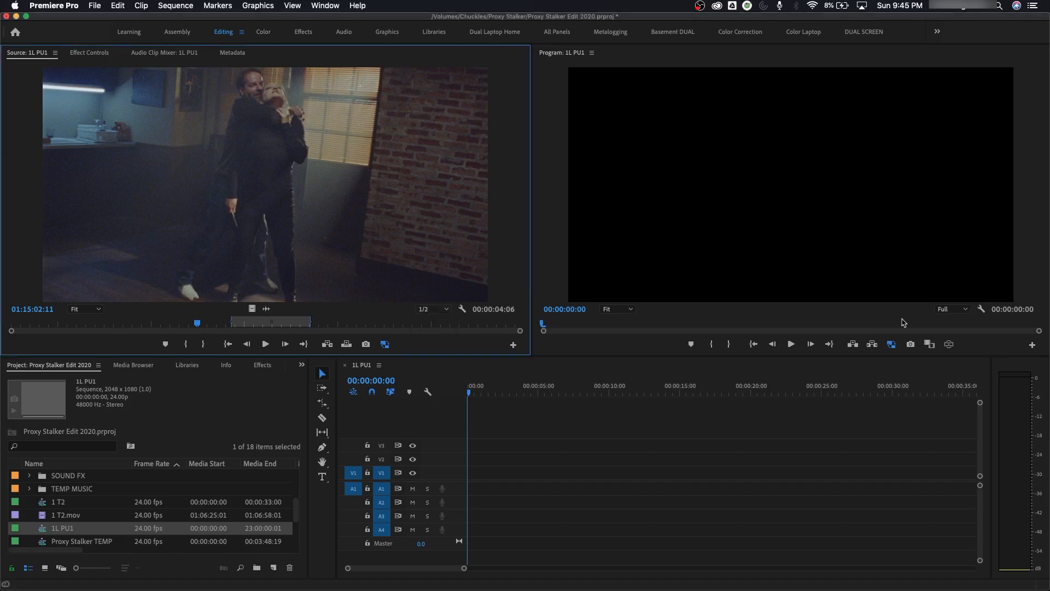
{"action": "left_click", "coordinate": [964, 311]}
{"action": "left_click", "coordinate": [961, 332]}
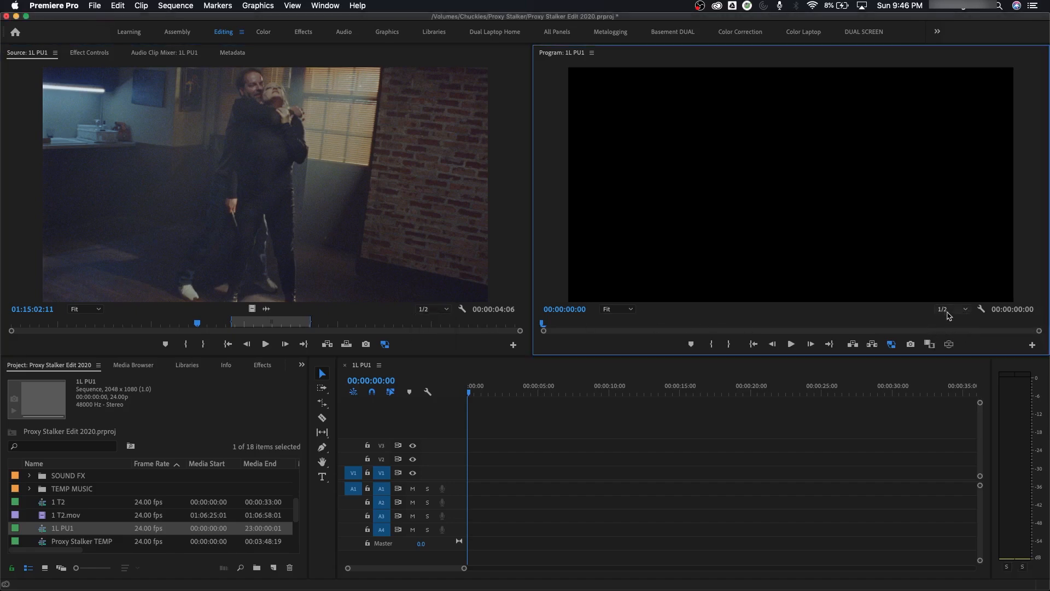
- Restore the playback resolution of both monitors to Full, and move the source playhead to 01:15:10:22
{"action": "left_click", "coordinate": [955, 312]}
{"action": "left_click", "coordinate": [950, 320]}
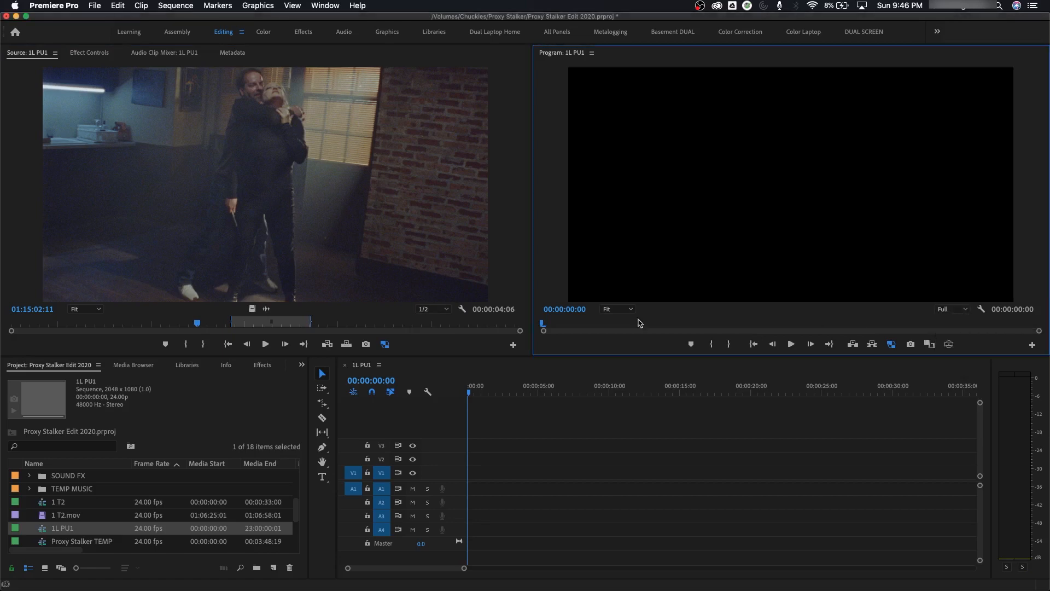
{"action": "left_click", "coordinate": [435, 311]}
{"action": "left_click", "coordinate": [437, 320]}
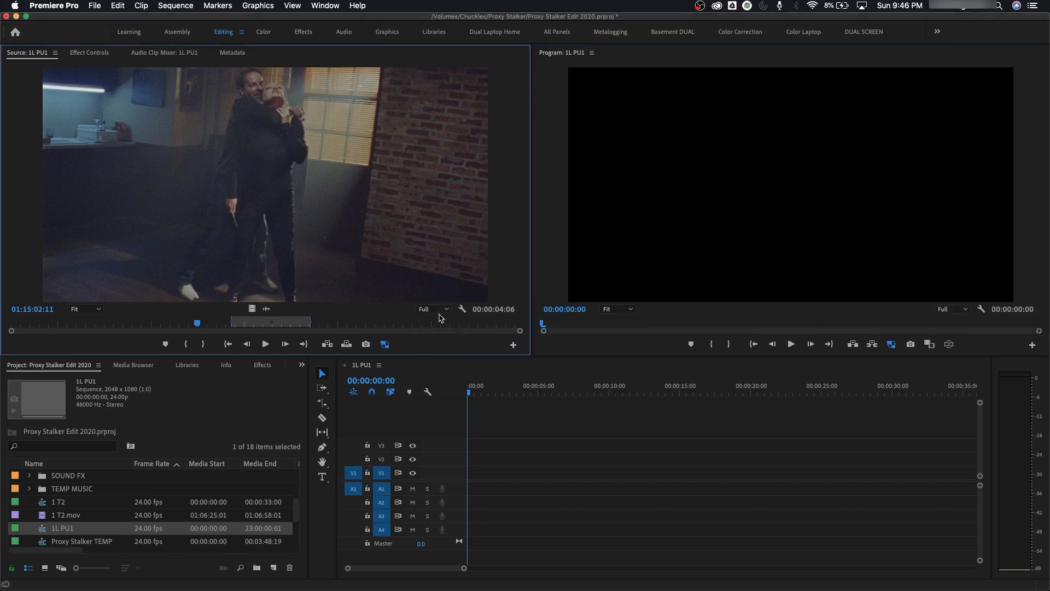
{"action": "left_click", "coordinate": [434, 309]}
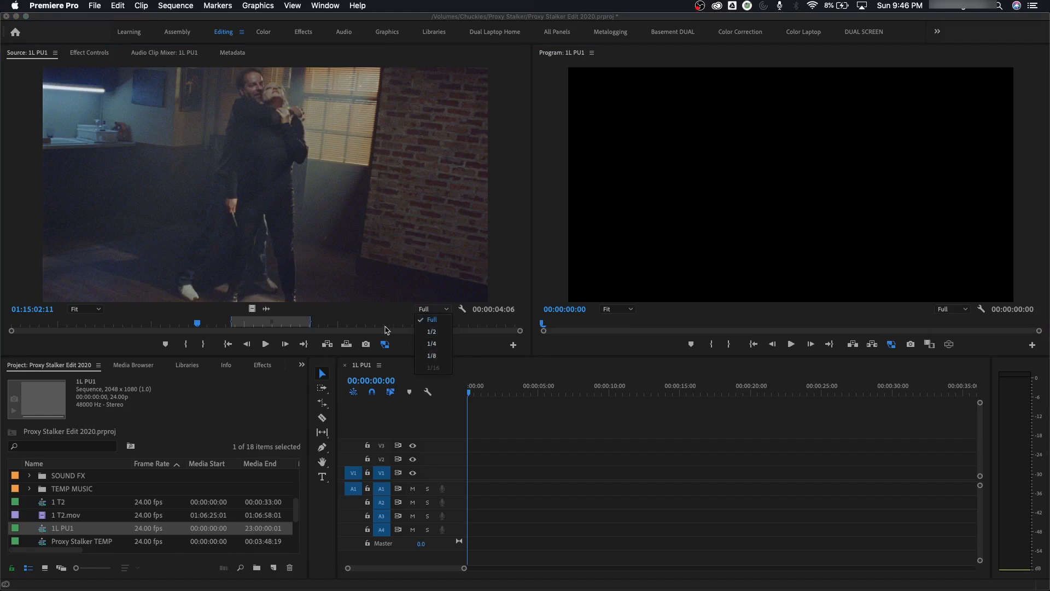
{"action": "left_click", "coordinate": [355, 323]}
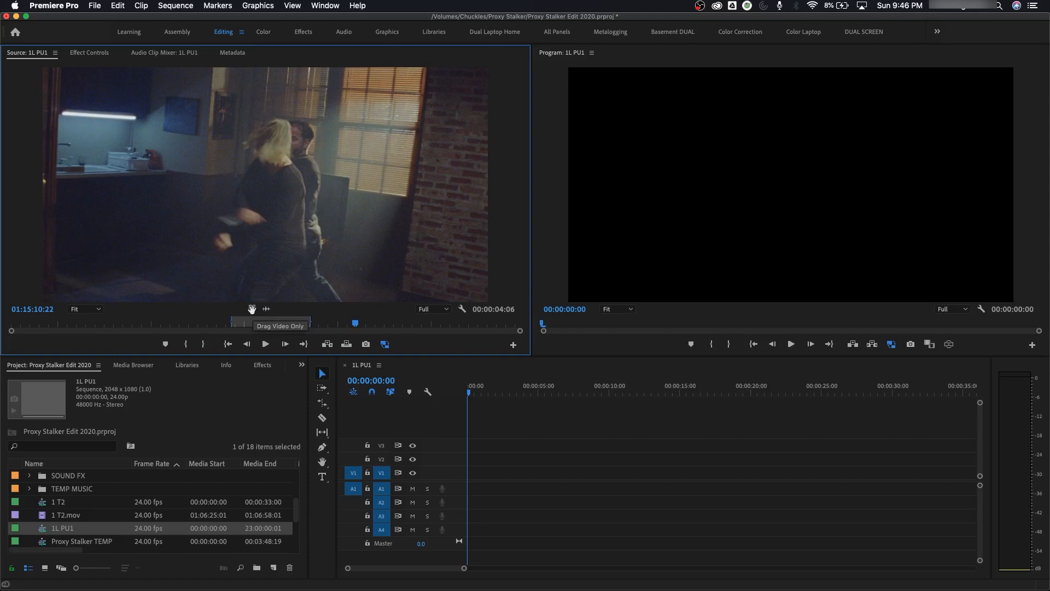
- Try adding the marked 1L PU1 range to the sequence, including as video only at the start of V1, deleting it each time
{"action": "left_click_drag", "start_coordinate": [329, 268], "coordinate": [485, 496]}
{"action": "key", "text": "Delete"}
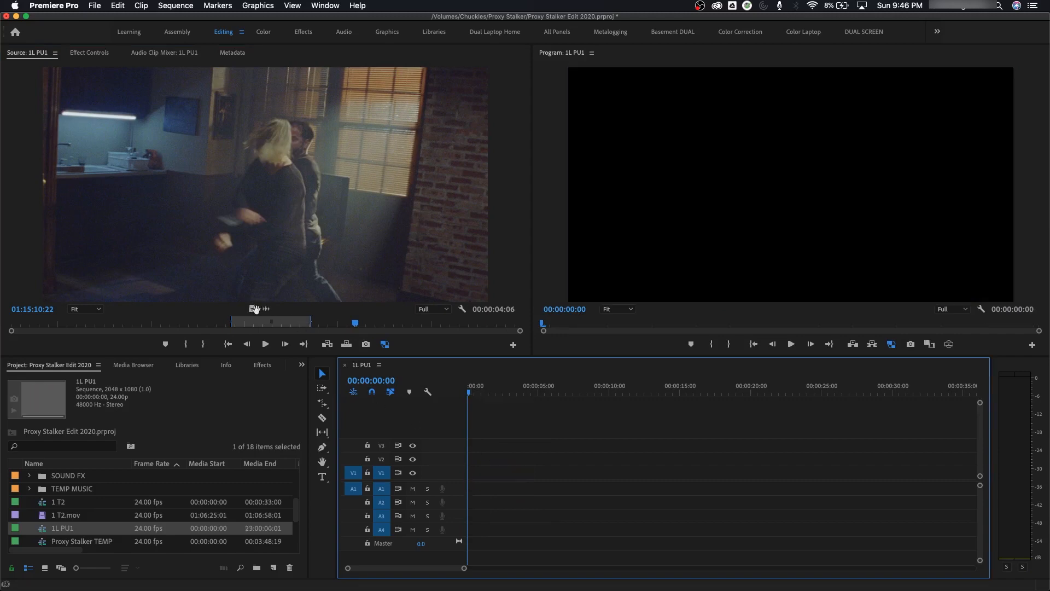
{"action": "left_click_drag", "start_coordinate": [252, 309], "coordinate": [466, 484]}
{"action": "left_click", "coordinate": [482, 473]}
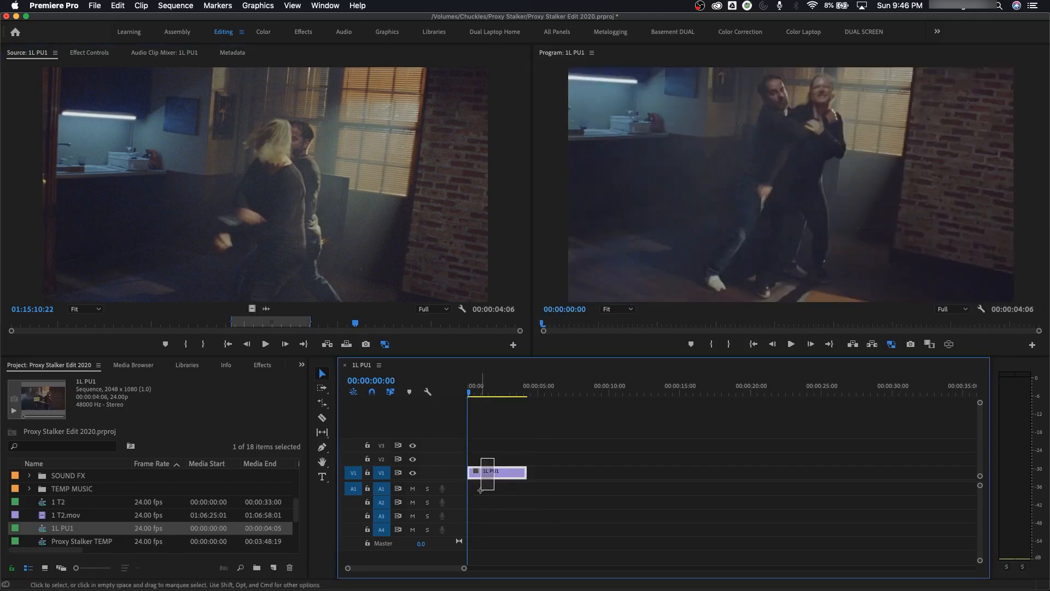
{"action": "key", "text": "Delete"}
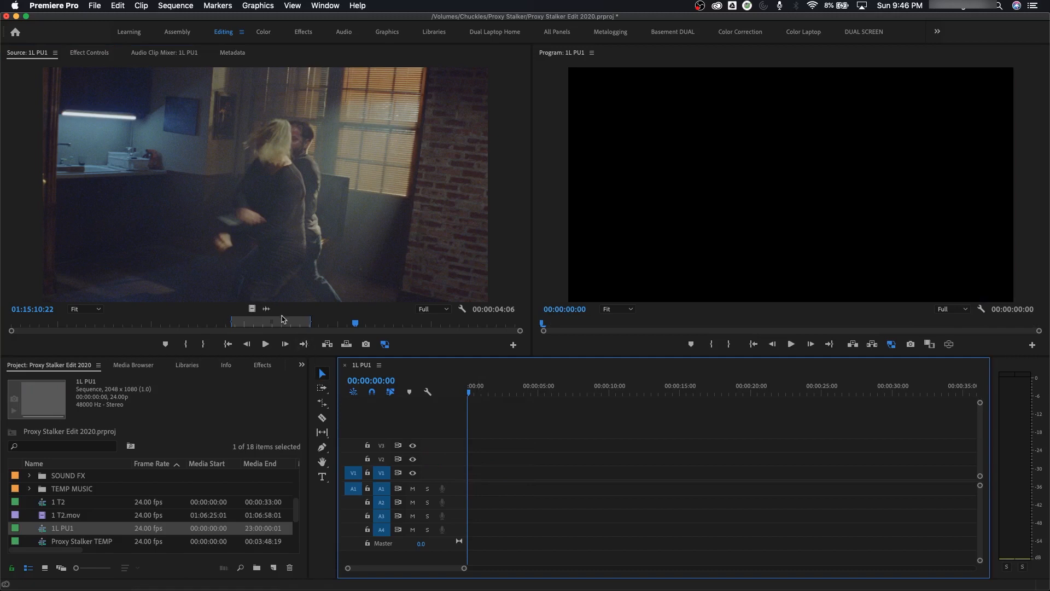
- Place only the audio of the marked 1L PU1 range at the start of A1, and view its waveform before returning to video
{"action": "left_click_drag", "start_coordinate": [267, 309], "coordinate": [469, 489]}
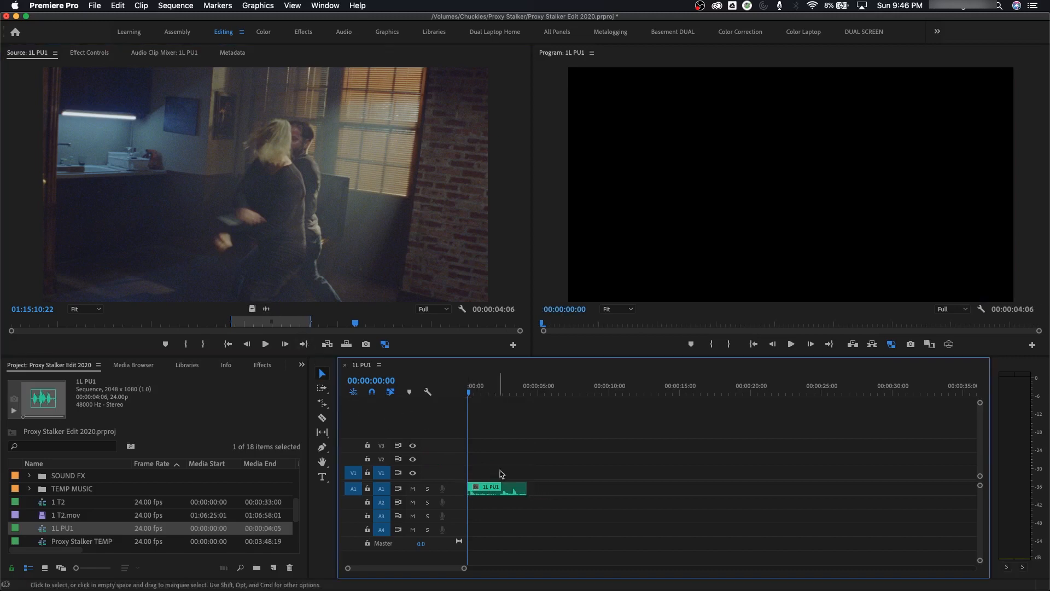
{"action": "left_click", "coordinate": [267, 310]}
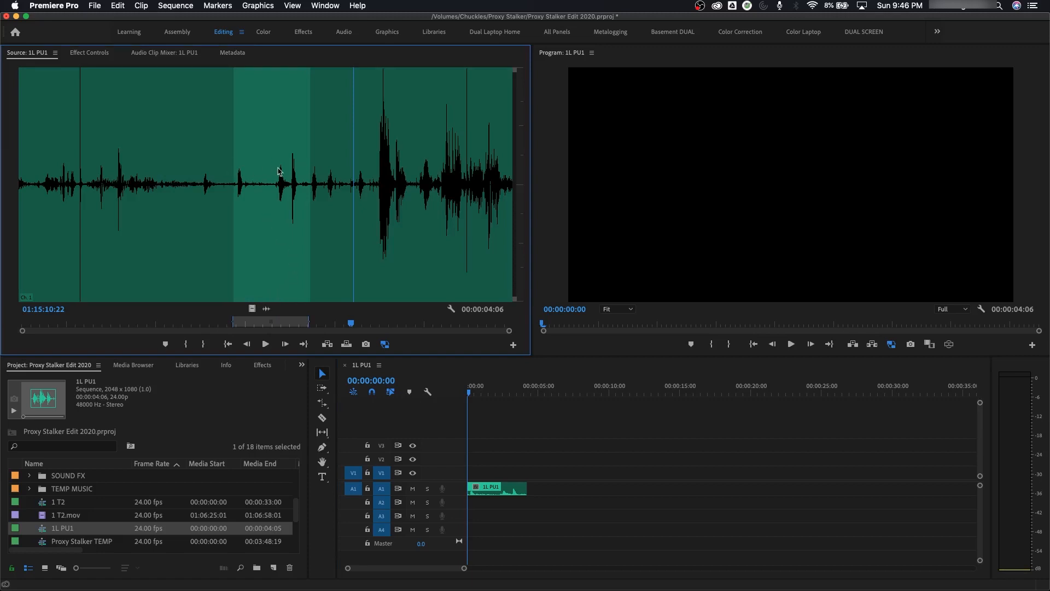
{"action": "left_click", "coordinate": [252, 309]}
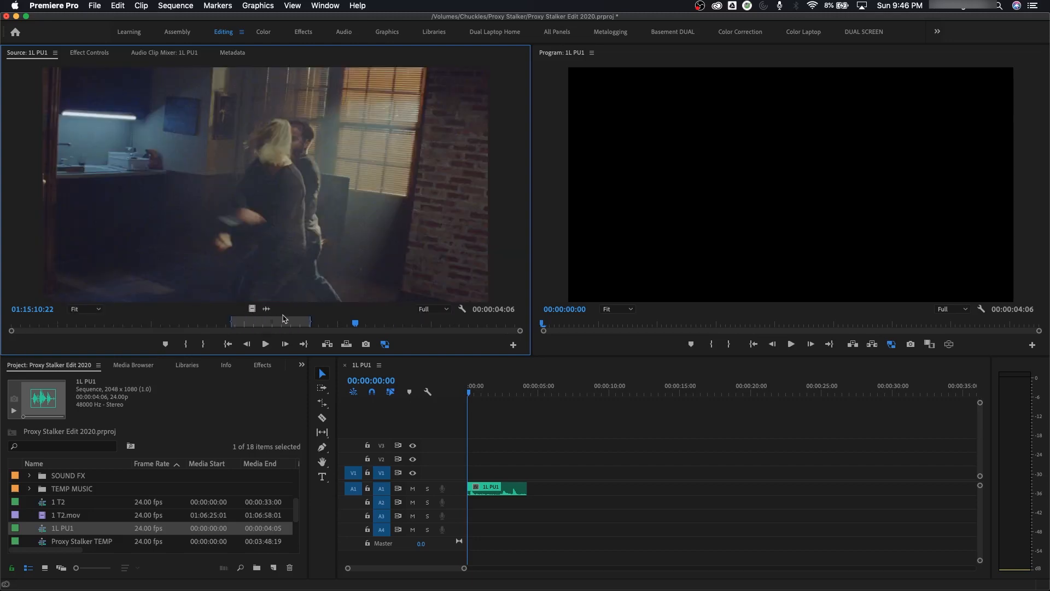
- Zoom the source image to 25%, 10% and 200% in turn, and pan across the enlarged frame
{"action": "left_click", "coordinate": [89, 310]}
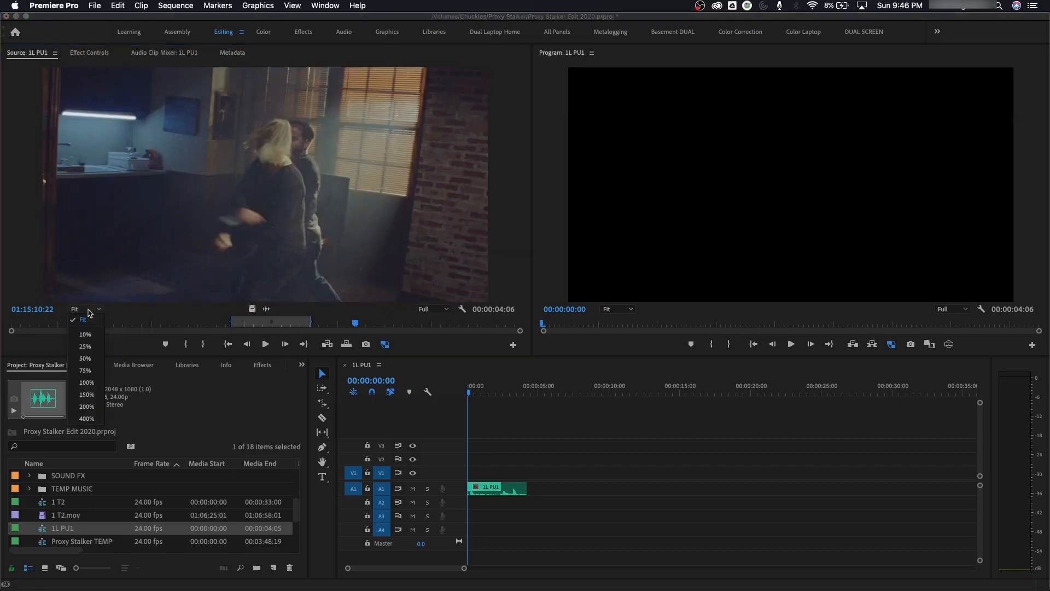
{"action": "left_click", "coordinate": [92, 348]}
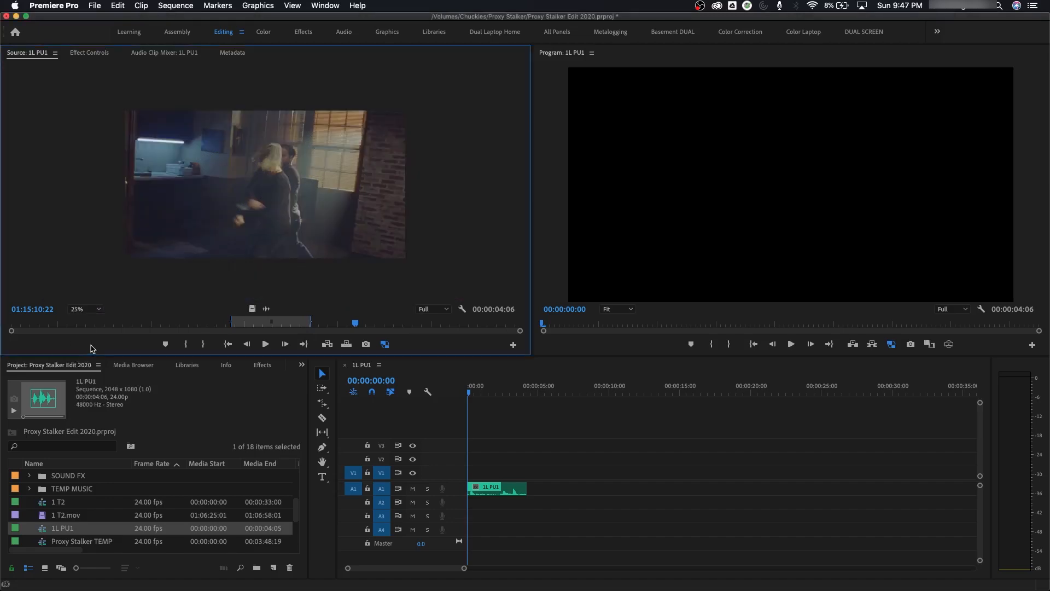
{"action": "left_click", "coordinate": [83, 311]}
{"action": "left_click", "coordinate": [88, 334]}
{"action": "left_click", "coordinate": [84, 311]}
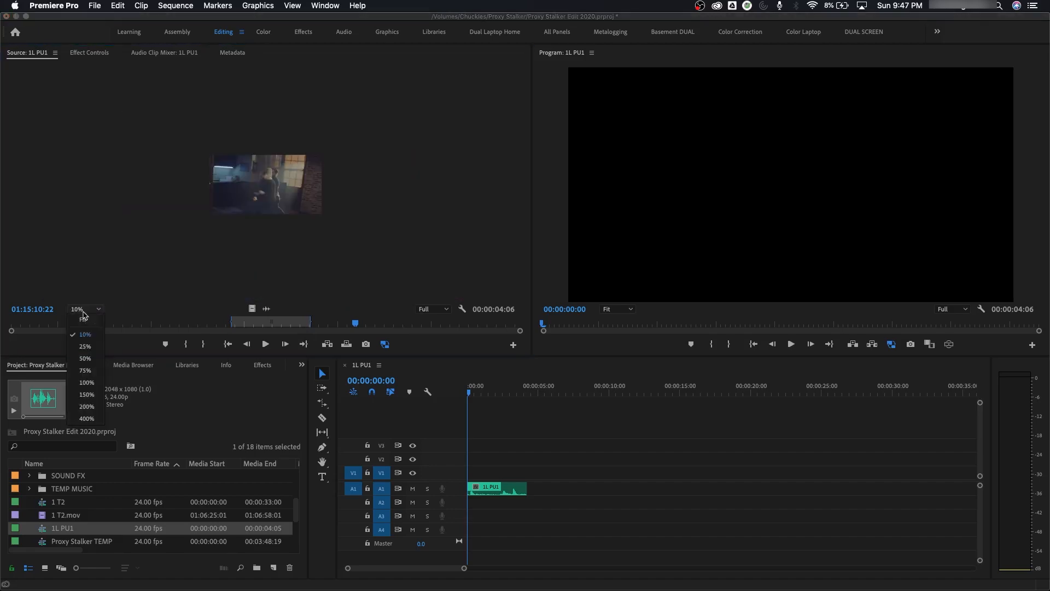
{"action": "left_click", "coordinate": [89, 407]}
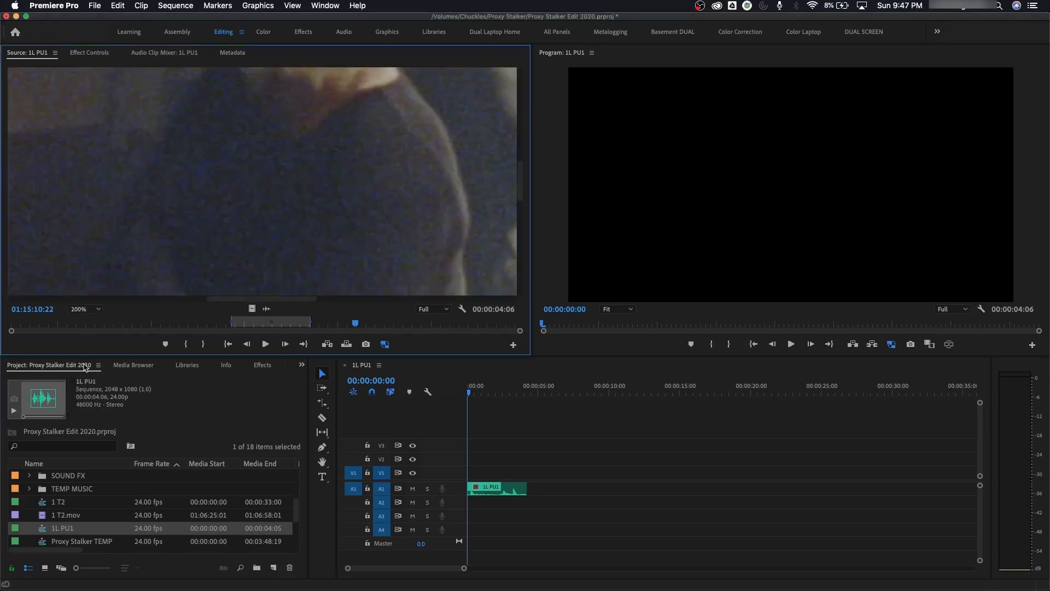
{"action": "mouse_move", "coordinate": [520, 182]}
{"action": "left_mouse_down"}
{"action": "mouse_move", "coordinate": [521, 163]}
{"action": "mouse_move", "coordinate": [521, 190]}
{"action": "left_mouse_up"}
{"action": "left_click_drag", "start_coordinate": [269, 299], "coordinate": [361, 299]}
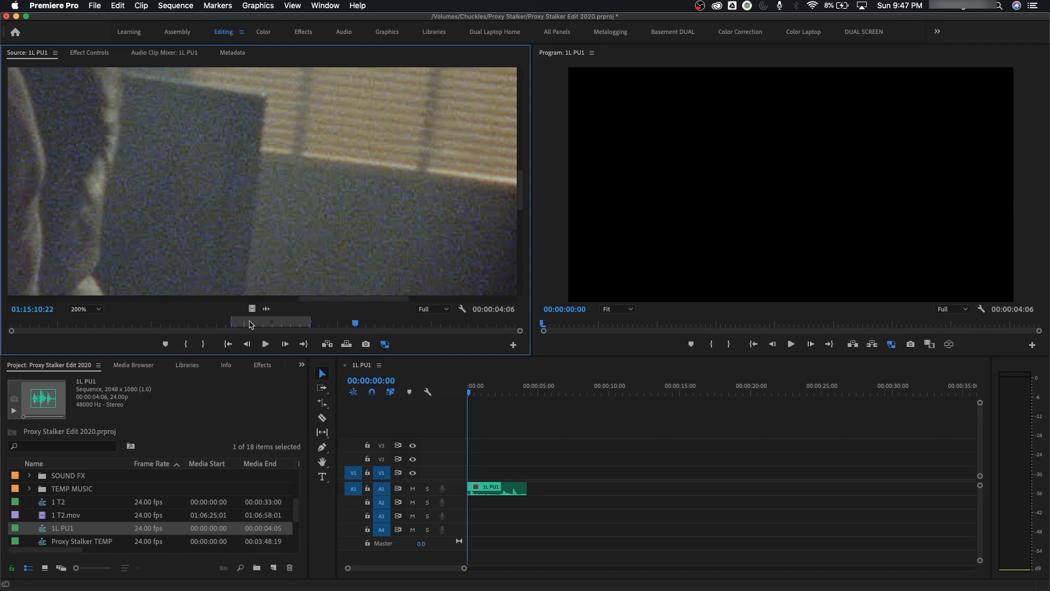
- Reset the Source Monitor zoom to Fit, and maximize the monitor before restoring it to its normal size
{"action": "left_click", "coordinate": [86, 310]}
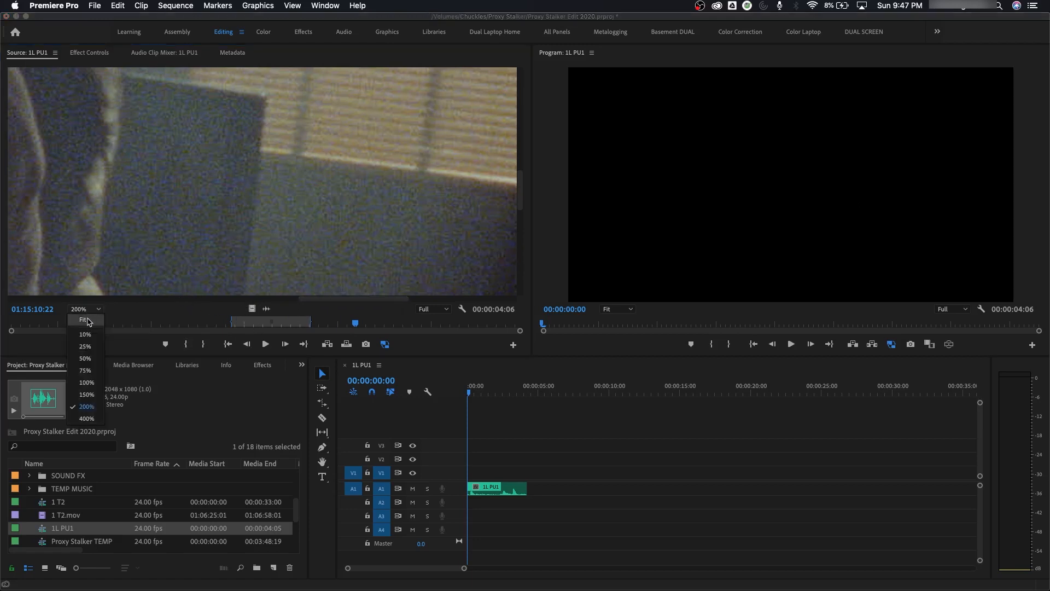
{"action": "left_click", "coordinate": [85, 320]}
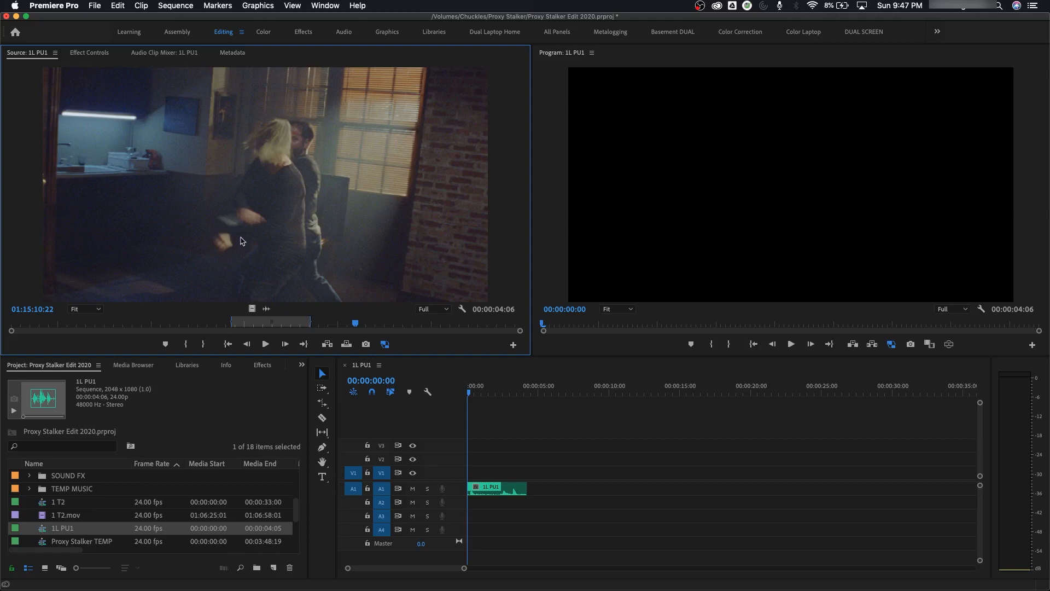
{"action": "key", "text": "grave"}
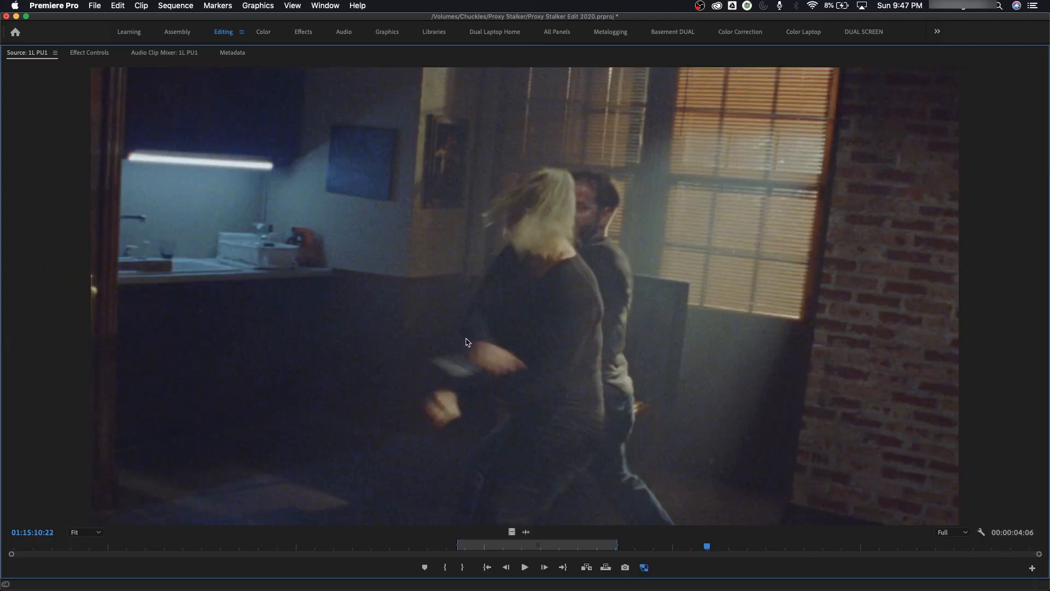
{"action": "key", "text": "grave"}
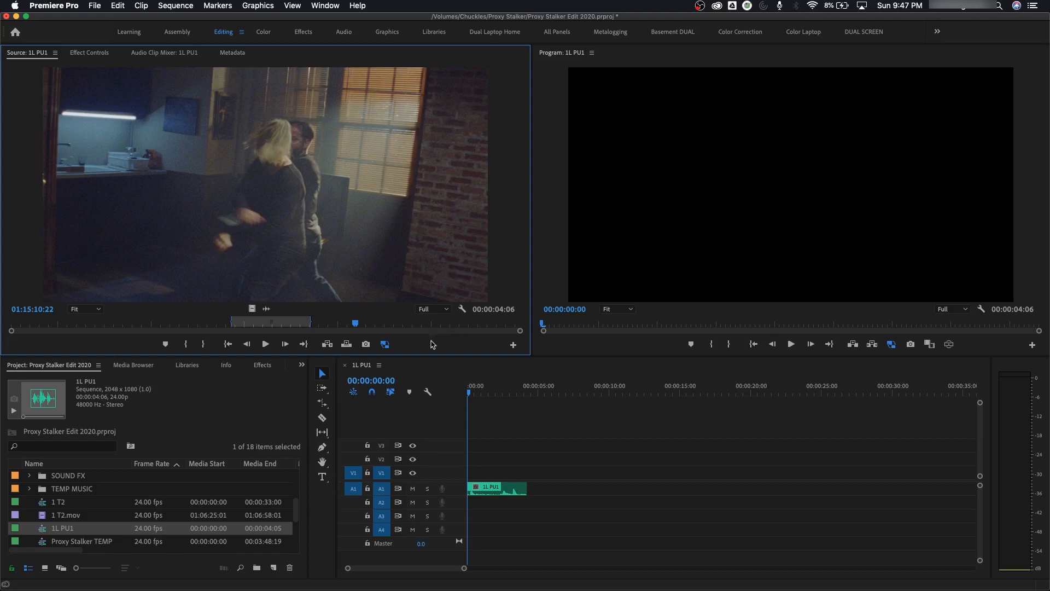
- Look through the Source Monitor's display settings, show Safe Margins over the image, and hide them again
{"action": "left_click", "coordinate": [461, 310]}
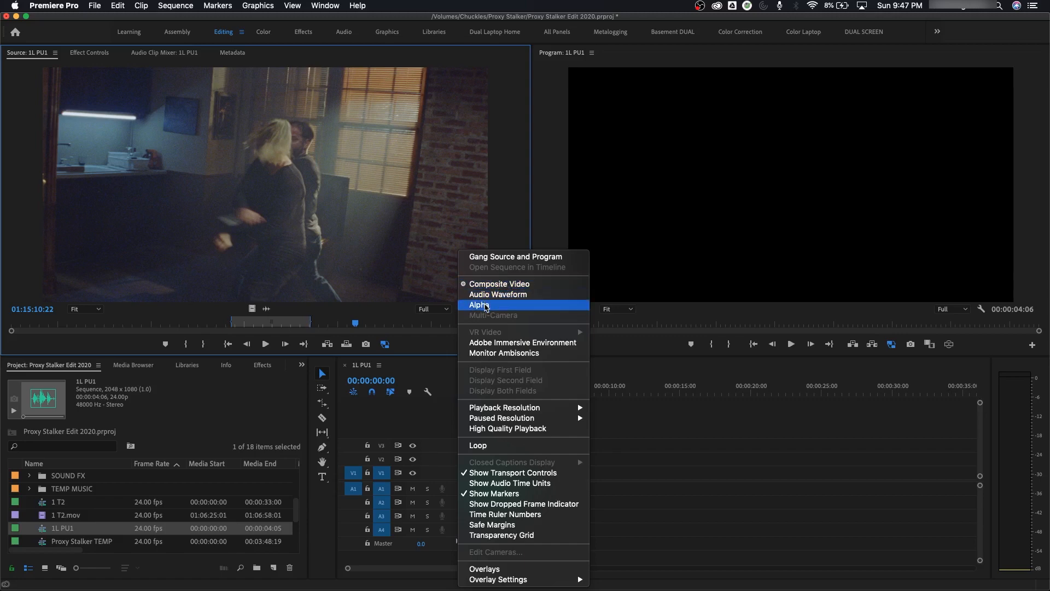
{"action": "mouse_move", "coordinate": [506, 415]}
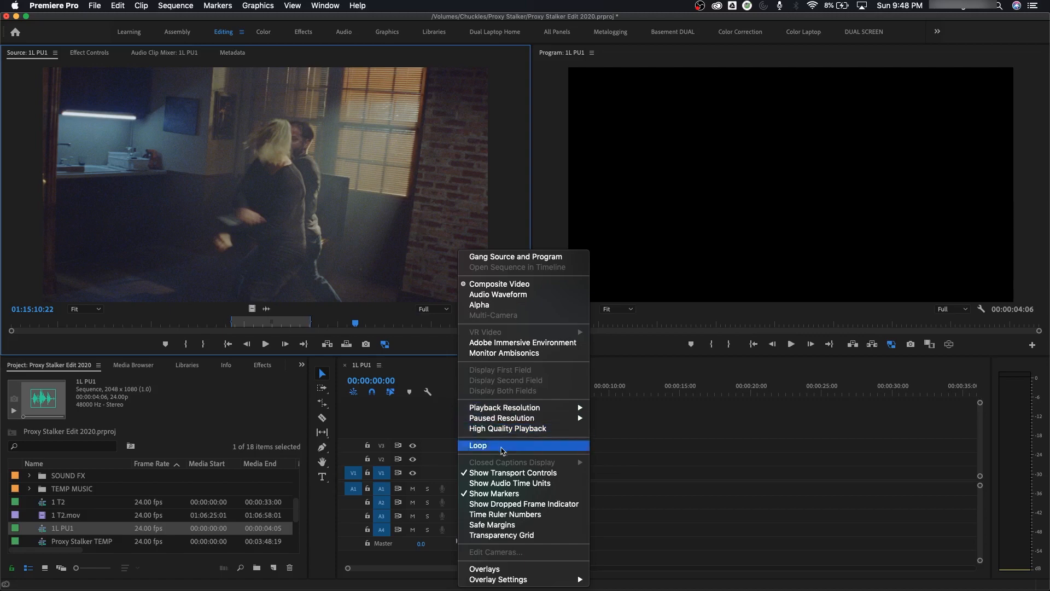
{"action": "mouse_move", "coordinate": [523, 579]}
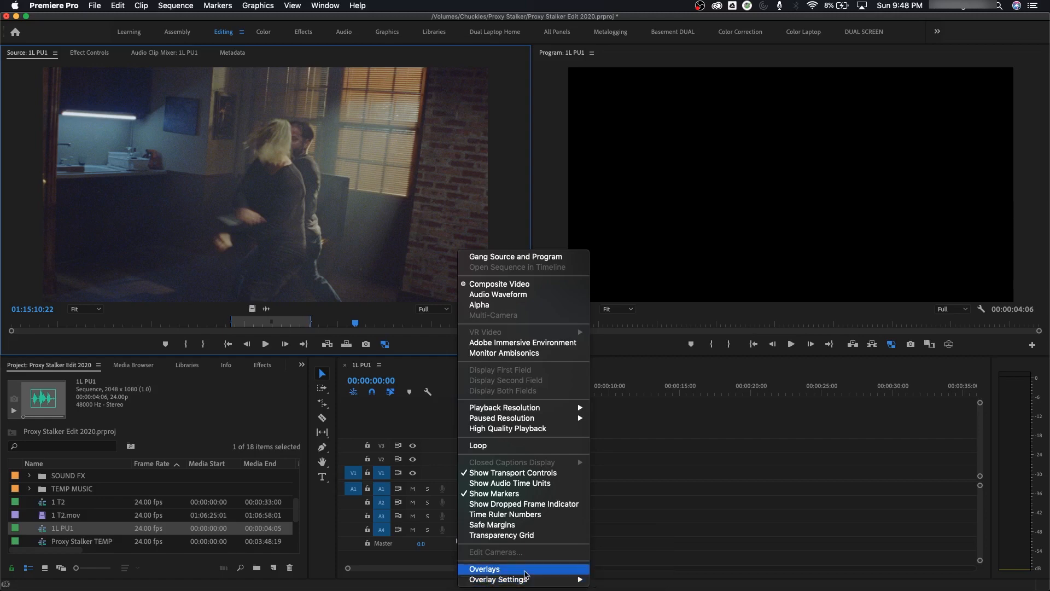
{"action": "left_click", "coordinate": [530, 525]}
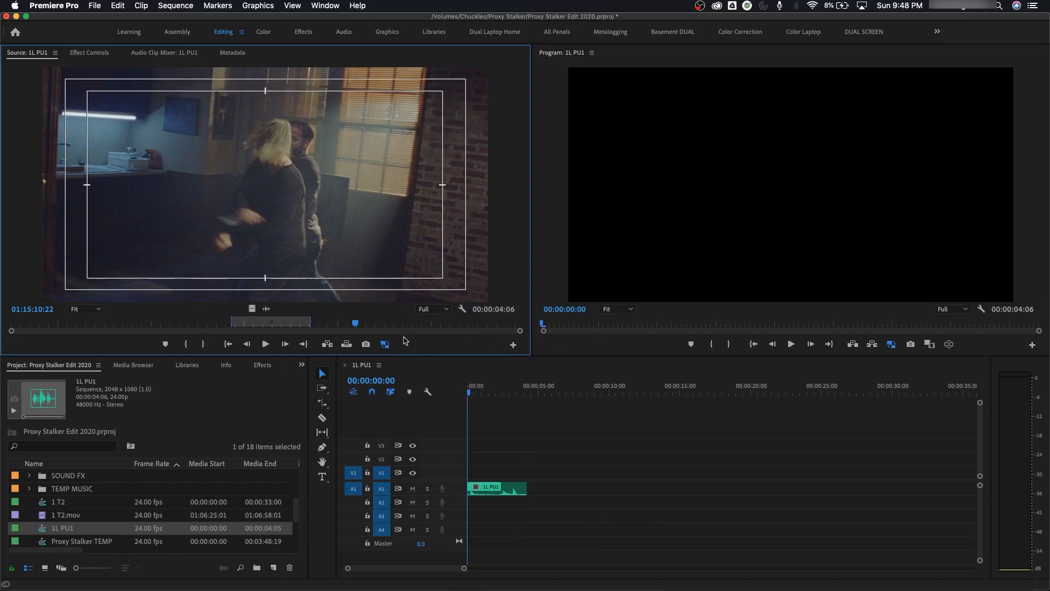
{"action": "left_click", "coordinate": [462, 309]}
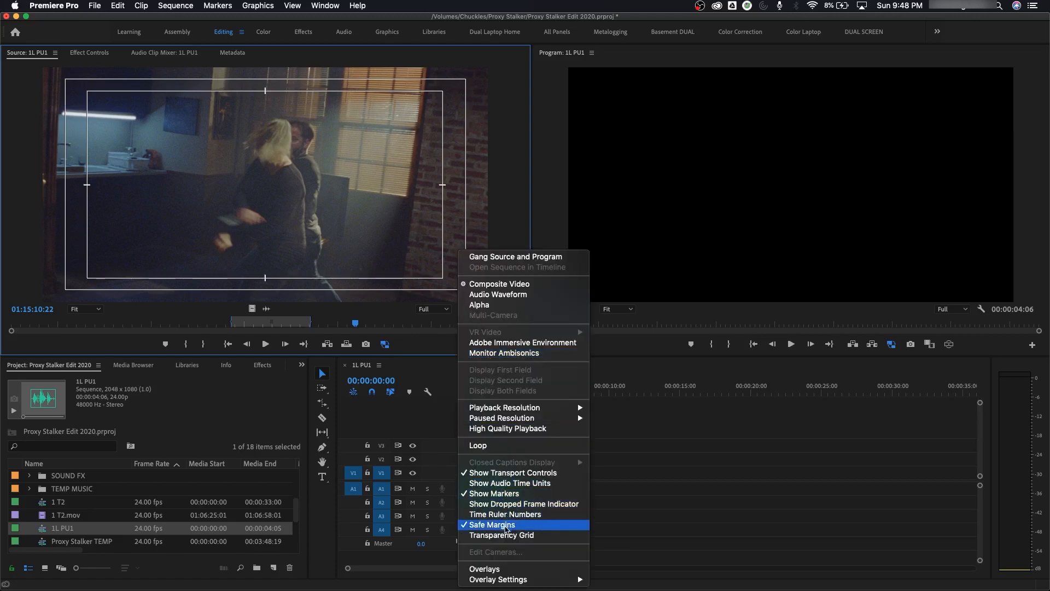
{"action": "left_click", "coordinate": [505, 526]}
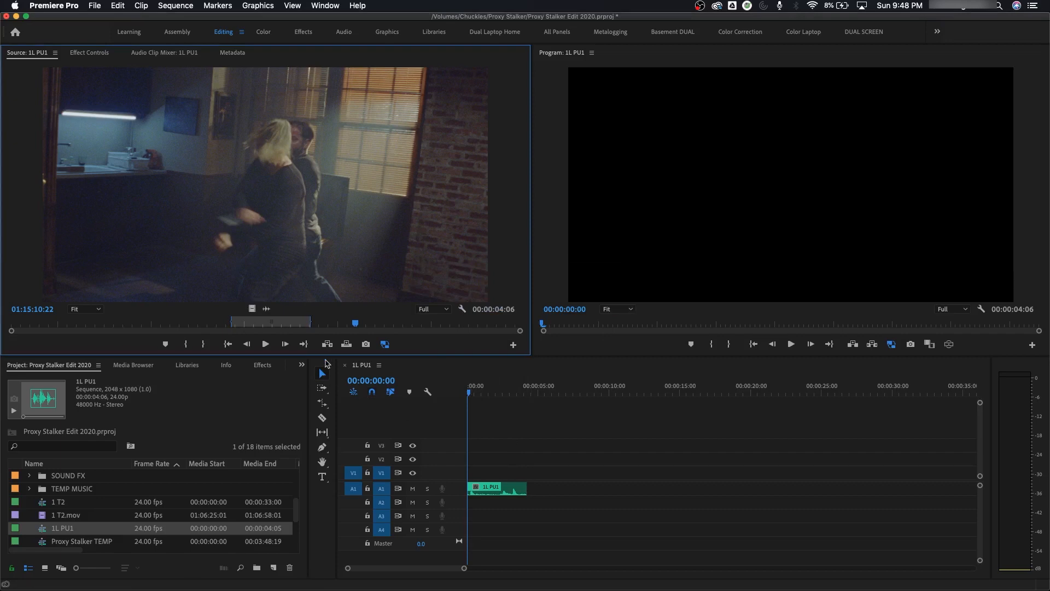
- Delete the audio-only 1L PU1 clip from the sequence, and insert the marked range with video and audio at the start
{"action": "left_click", "coordinate": [509, 393]}
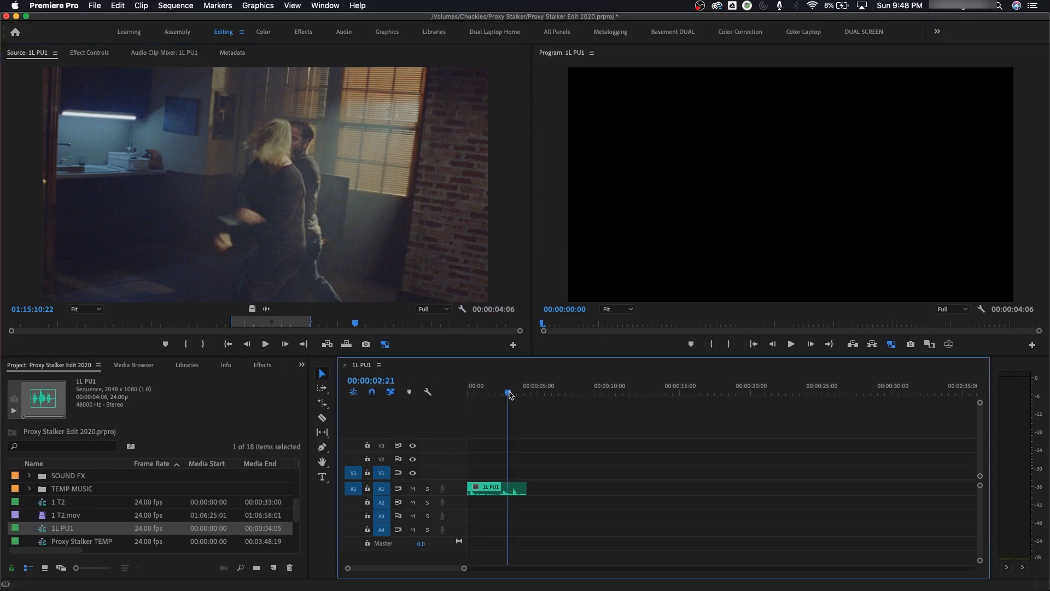
{"action": "left_click_drag", "start_coordinate": [509, 394], "coordinate": [530, 393]}
{"action": "left_click_drag", "start_coordinate": [302, 245], "coordinate": [462, 418]}
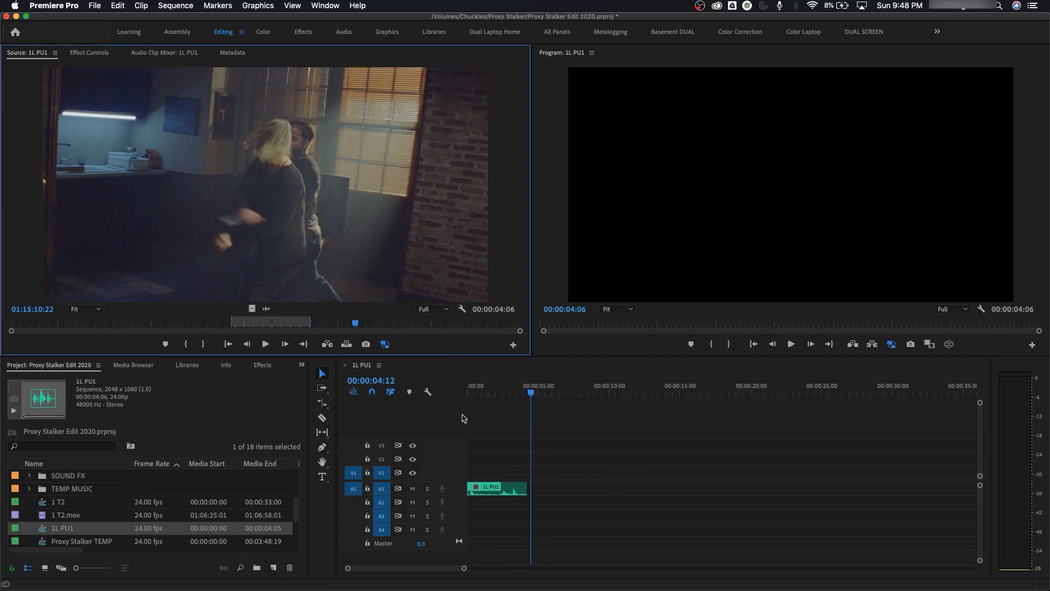
{"action": "left_click", "coordinate": [494, 496]}
{"action": "key", "text": "Delete"}
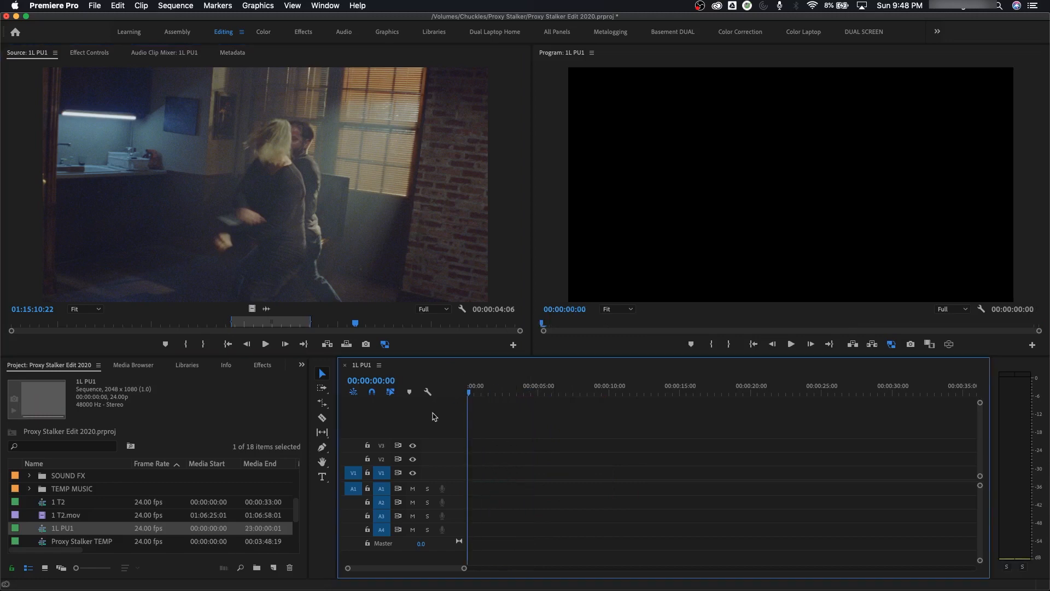
{"action": "key", "text": "comma"}
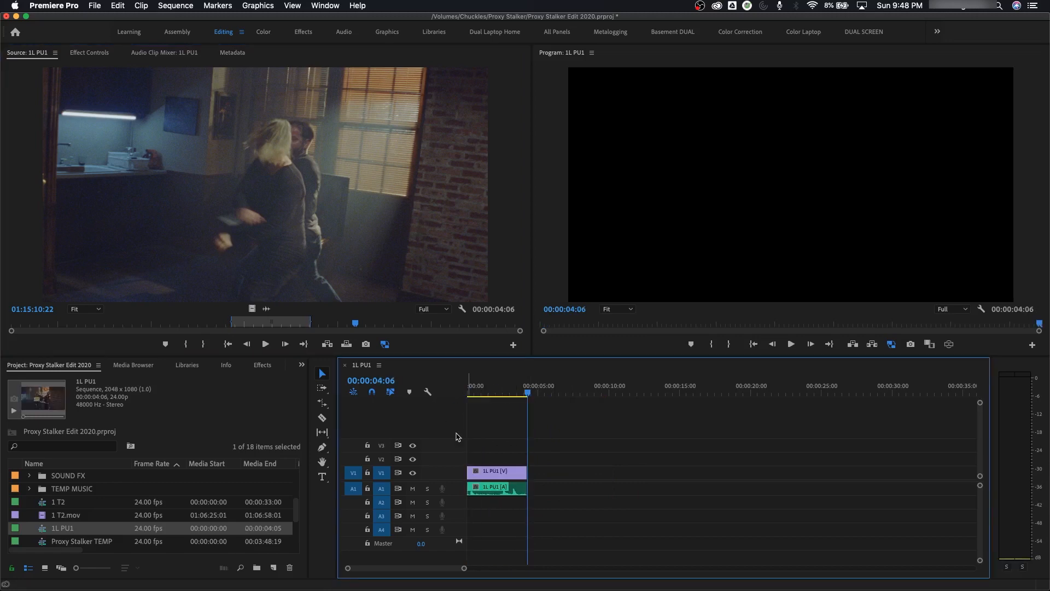
- Review the inserted 1L PU1 clip from the start of the sequence, and view the first items of the project list
{"action": "key", "text": "space"}
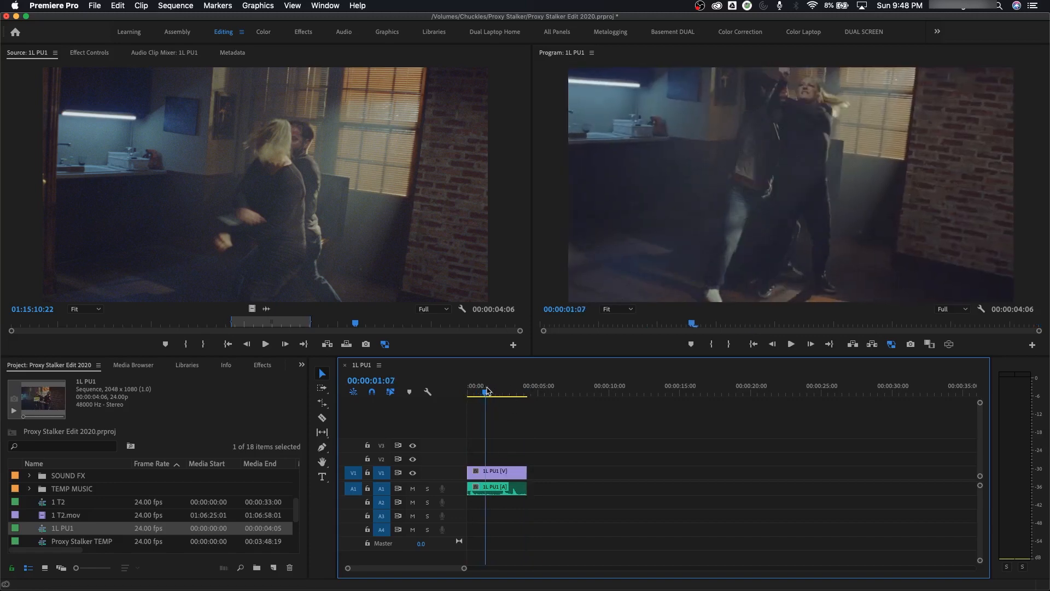
{"action": "left_click", "coordinate": [468, 394]}
{"action": "left_click_drag", "start_coordinate": [468, 396], "coordinate": [454, 398]}
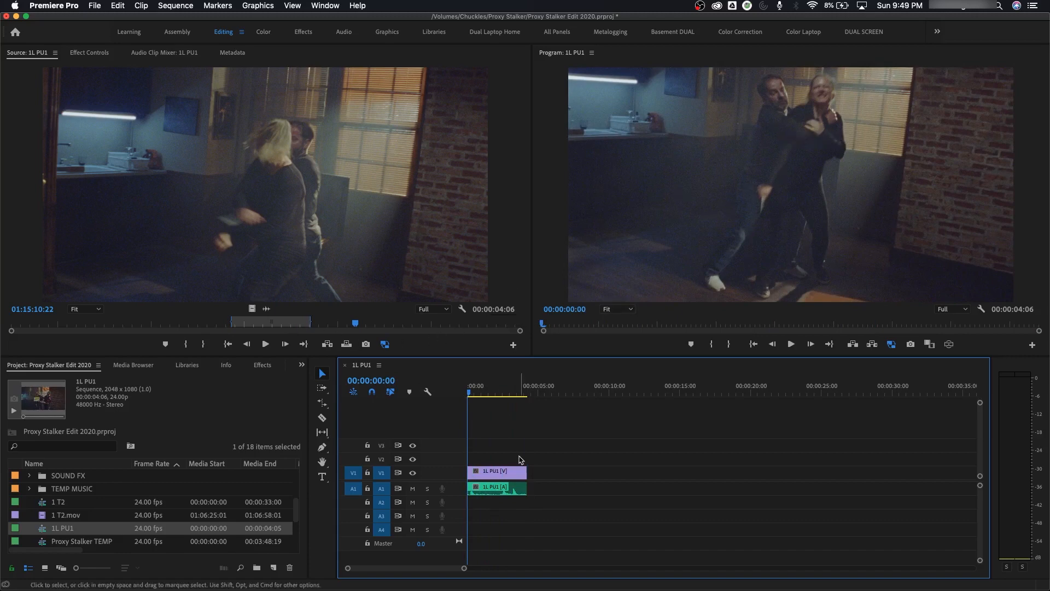
{"action": "left_click", "coordinate": [495, 471]}
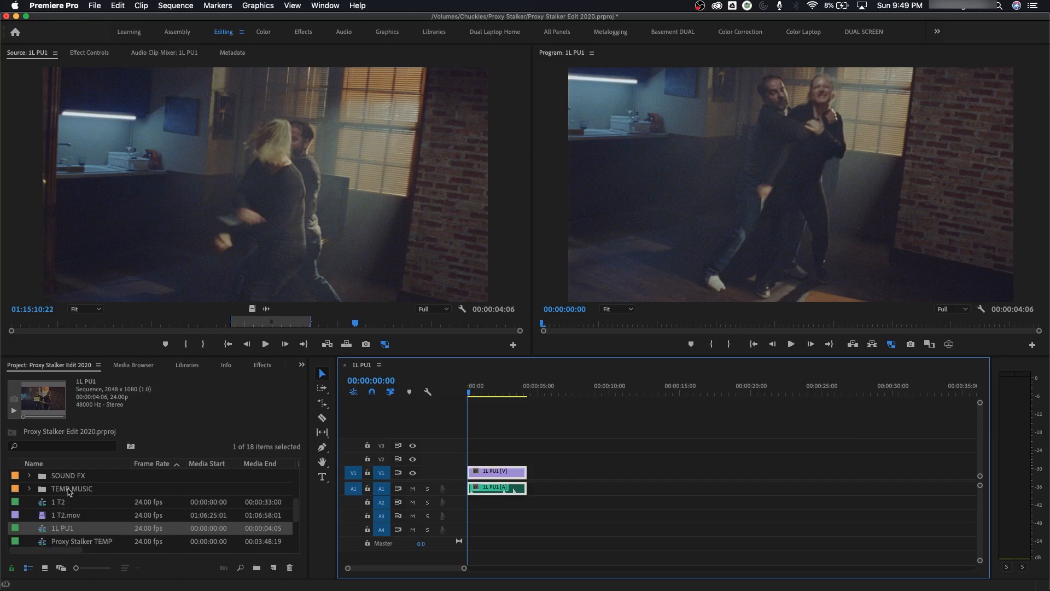
{"action": "scroll", "coordinate": [70, 493], "scroll_direction": "up", "scroll_amount": 5}
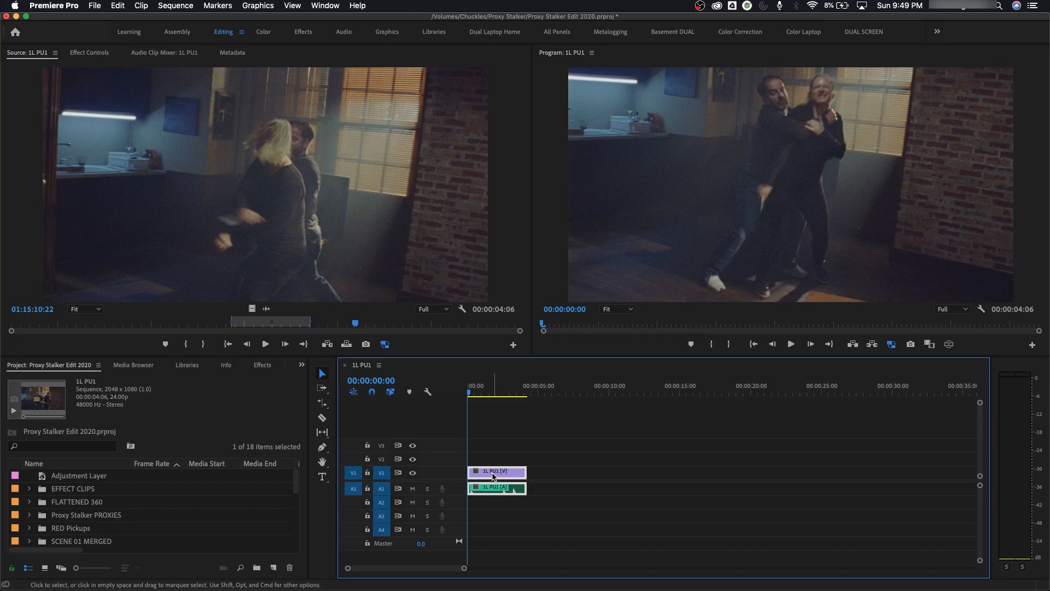
{"action": "key", "text": "space"}
{"action": "key", "text": "space"}
{"action": "left_click", "coordinate": [208, 141]}
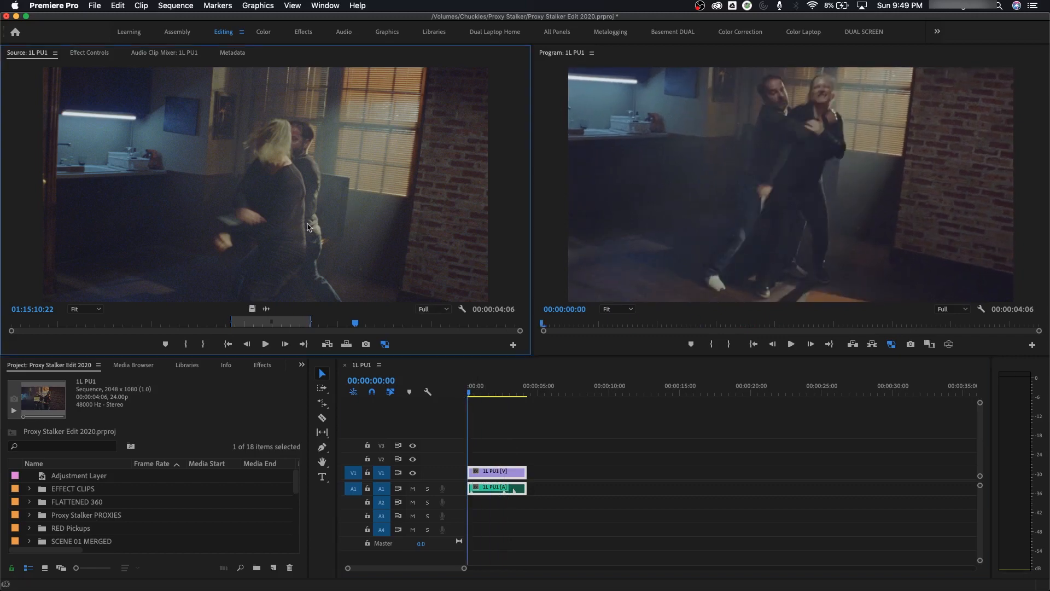
- Add four more copies of the marked 1L PU1 range back to back after the first clip in the sequence
{"action": "left_click_drag", "start_coordinate": [502, 394], "coordinate": [539, 395]}
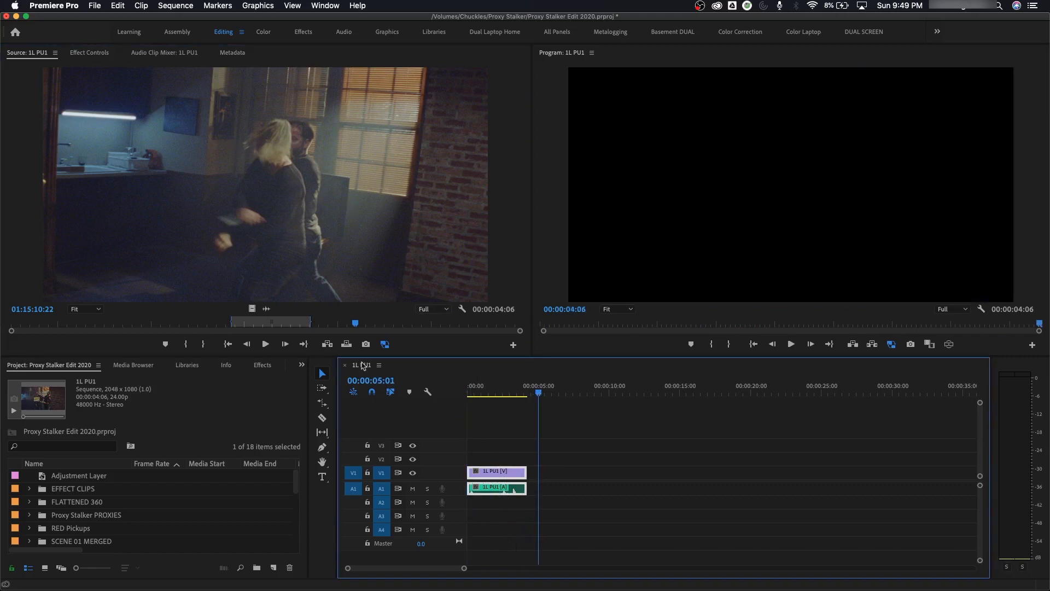
{"action": "key", "text": "Up"}
{"action": "key", "text": "period"}
{"action": "key", "text": "period"}
{"action": "key", "text": "period"}
{"action": "key", "text": "period"}
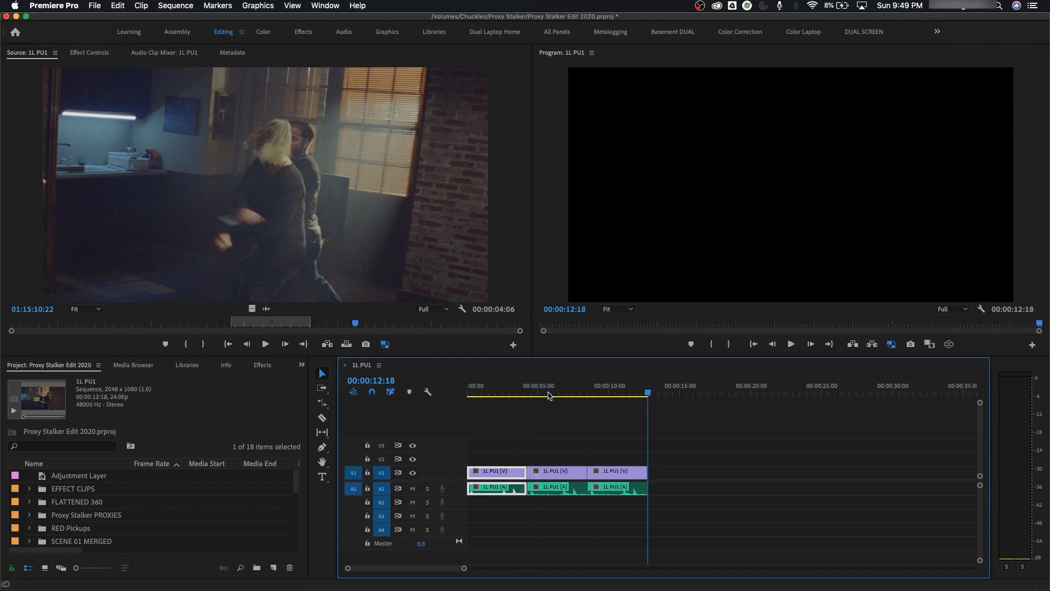
- Scrub the sequence to 00:00:05:12, select the repeated clips one by one, ending on the first, and make the Source Monitor active
{"action": "mouse_move", "coordinate": [549, 395]}
{"action": "left_mouse_down"}
{"action": "mouse_move", "coordinate": [518, 394]}
{"action": "mouse_move", "coordinate": [750, 394]}
{"action": "mouse_move", "coordinate": [545, 416]}
{"action": "left_mouse_up"}
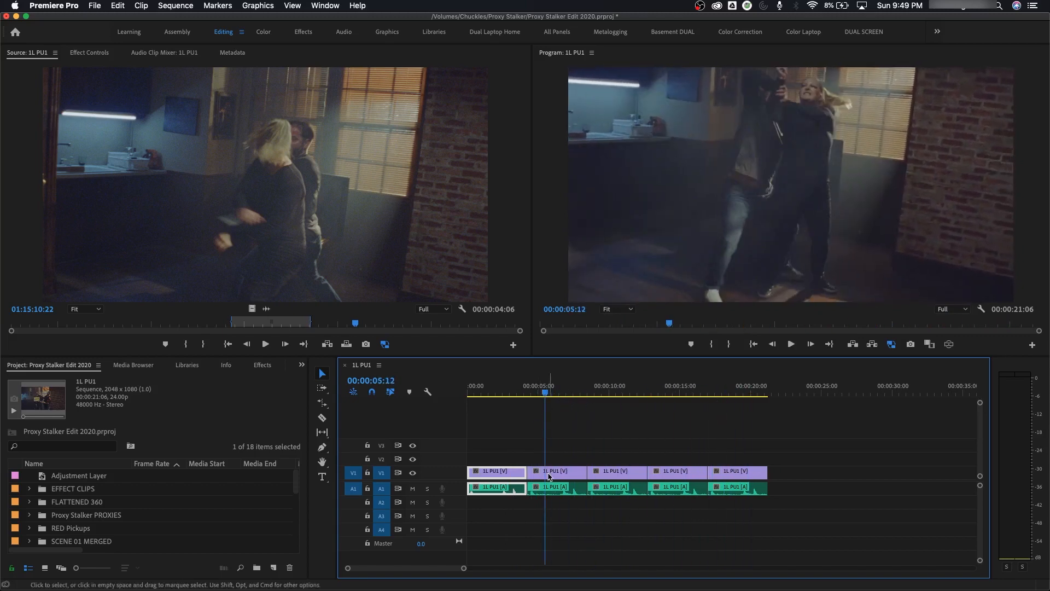
{"action": "left_click", "coordinate": [550, 476]}
{"action": "left_click", "coordinate": [618, 471]}
{"action": "left_click", "coordinate": [671, 474]}
{"action": "left_click", "coordinate": [733, 473]}
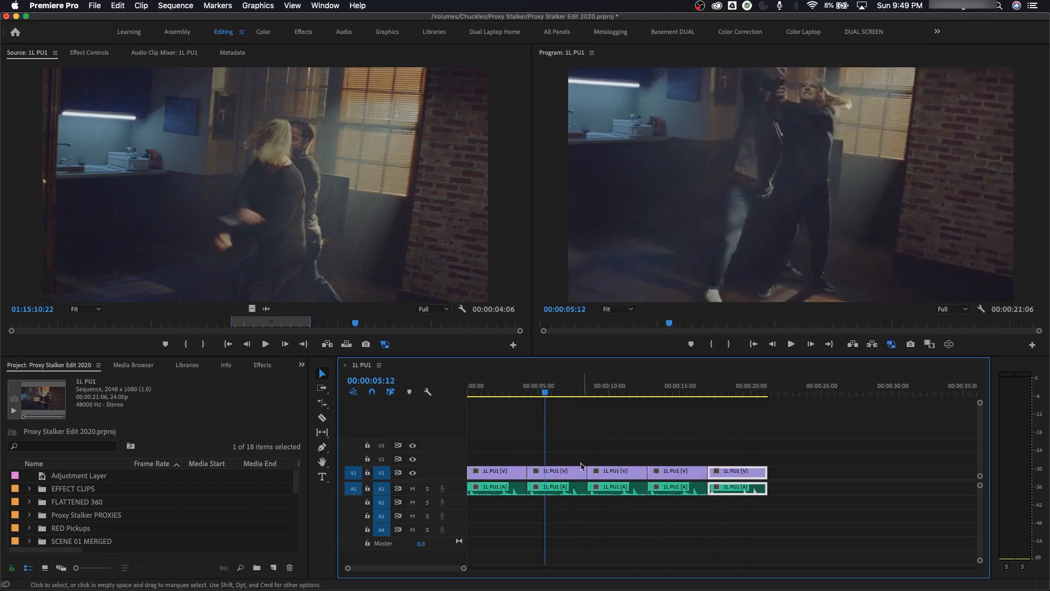
{"action": "left_click", "coordinate": [555, 472]}
{"action": "left_click", "coordinate": [624, 472]}
{"action": "left_click", "coordinate": [673, 473]}
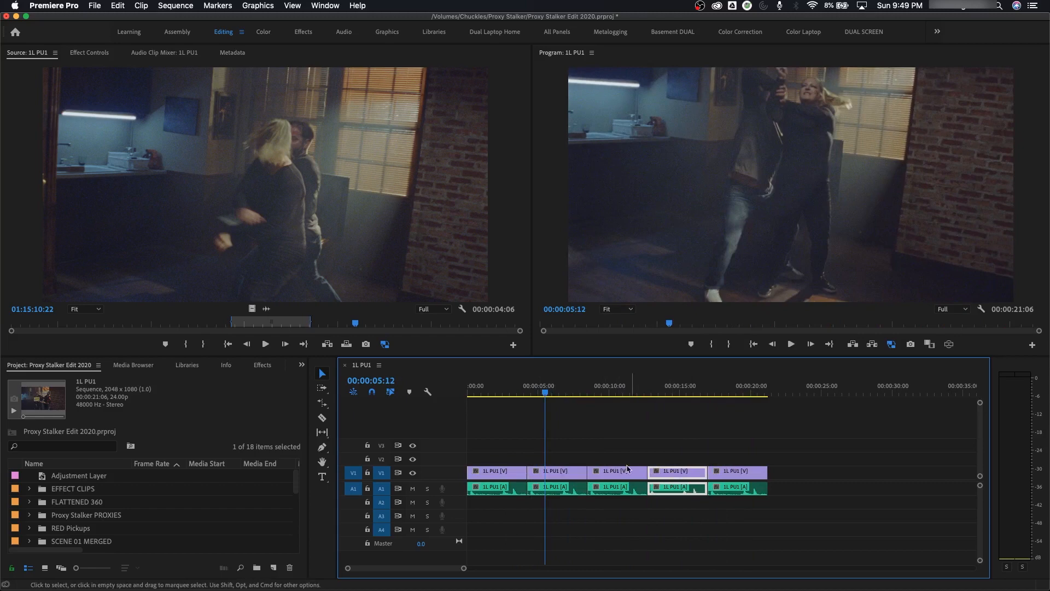
{"action": "left_click", "coordinate": [499, 480]}
{"action": "key", "text": "shift+2"}
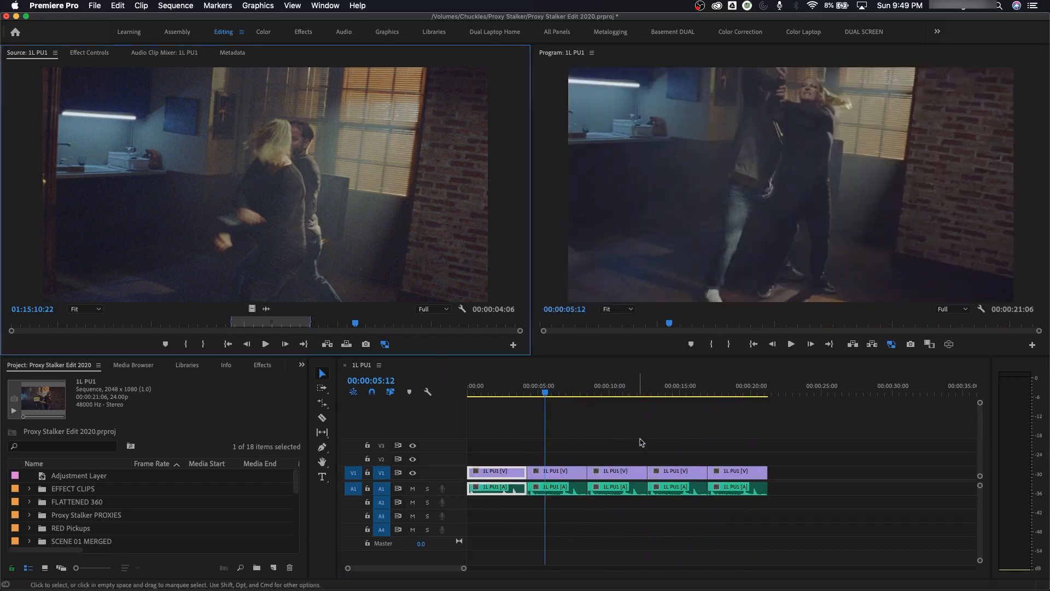